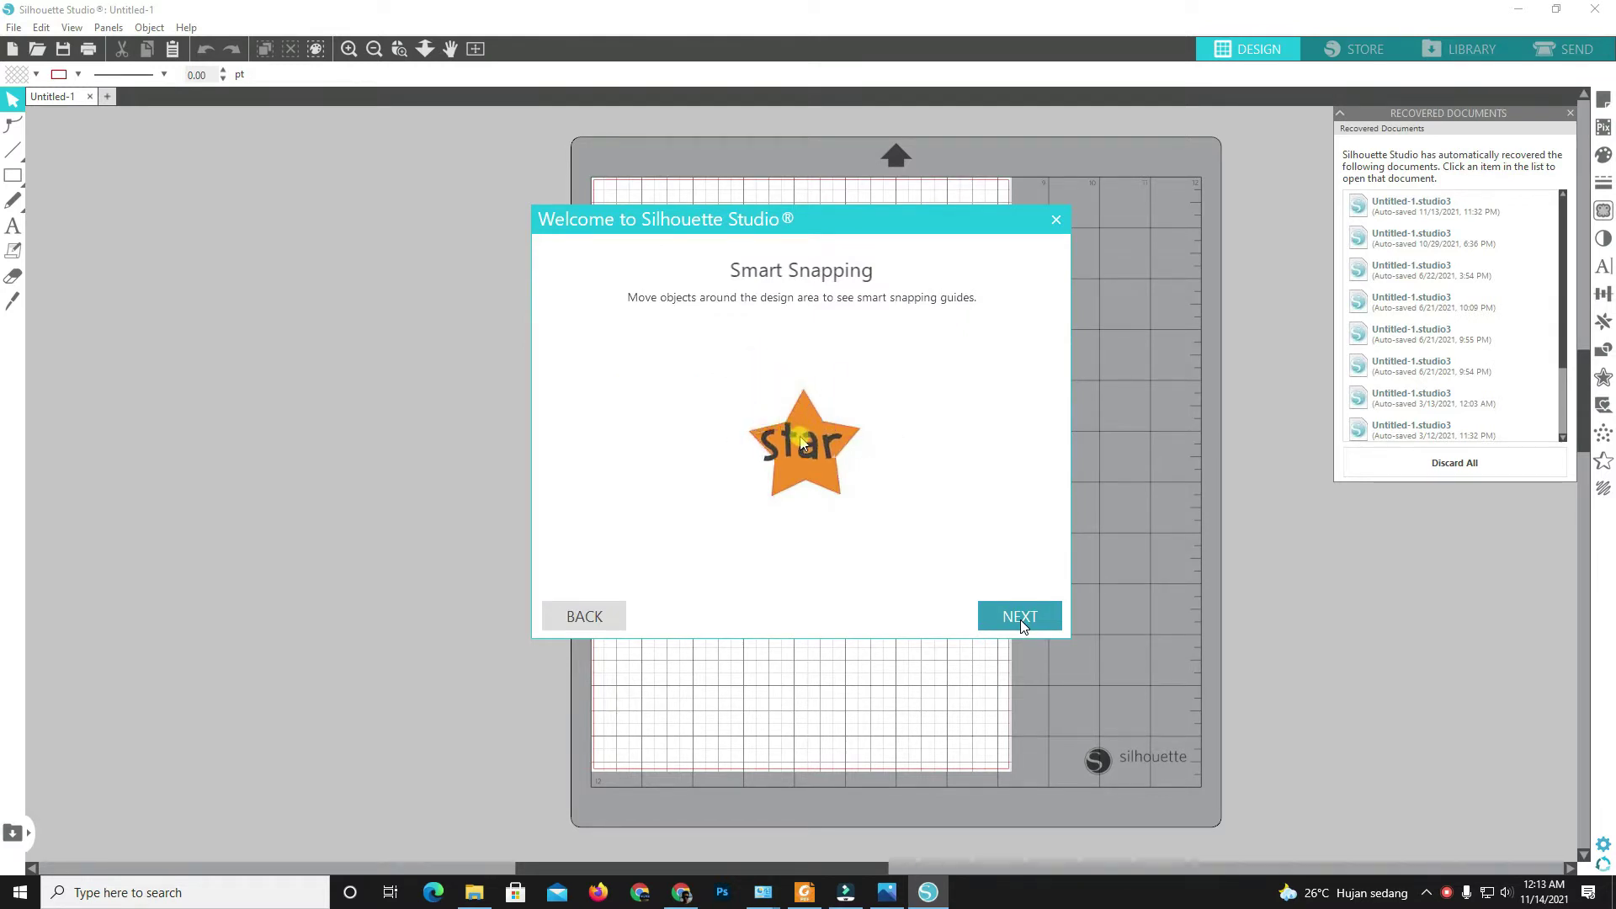
Page through the welcome tour and close it with Get Started.
click(1022, 623)
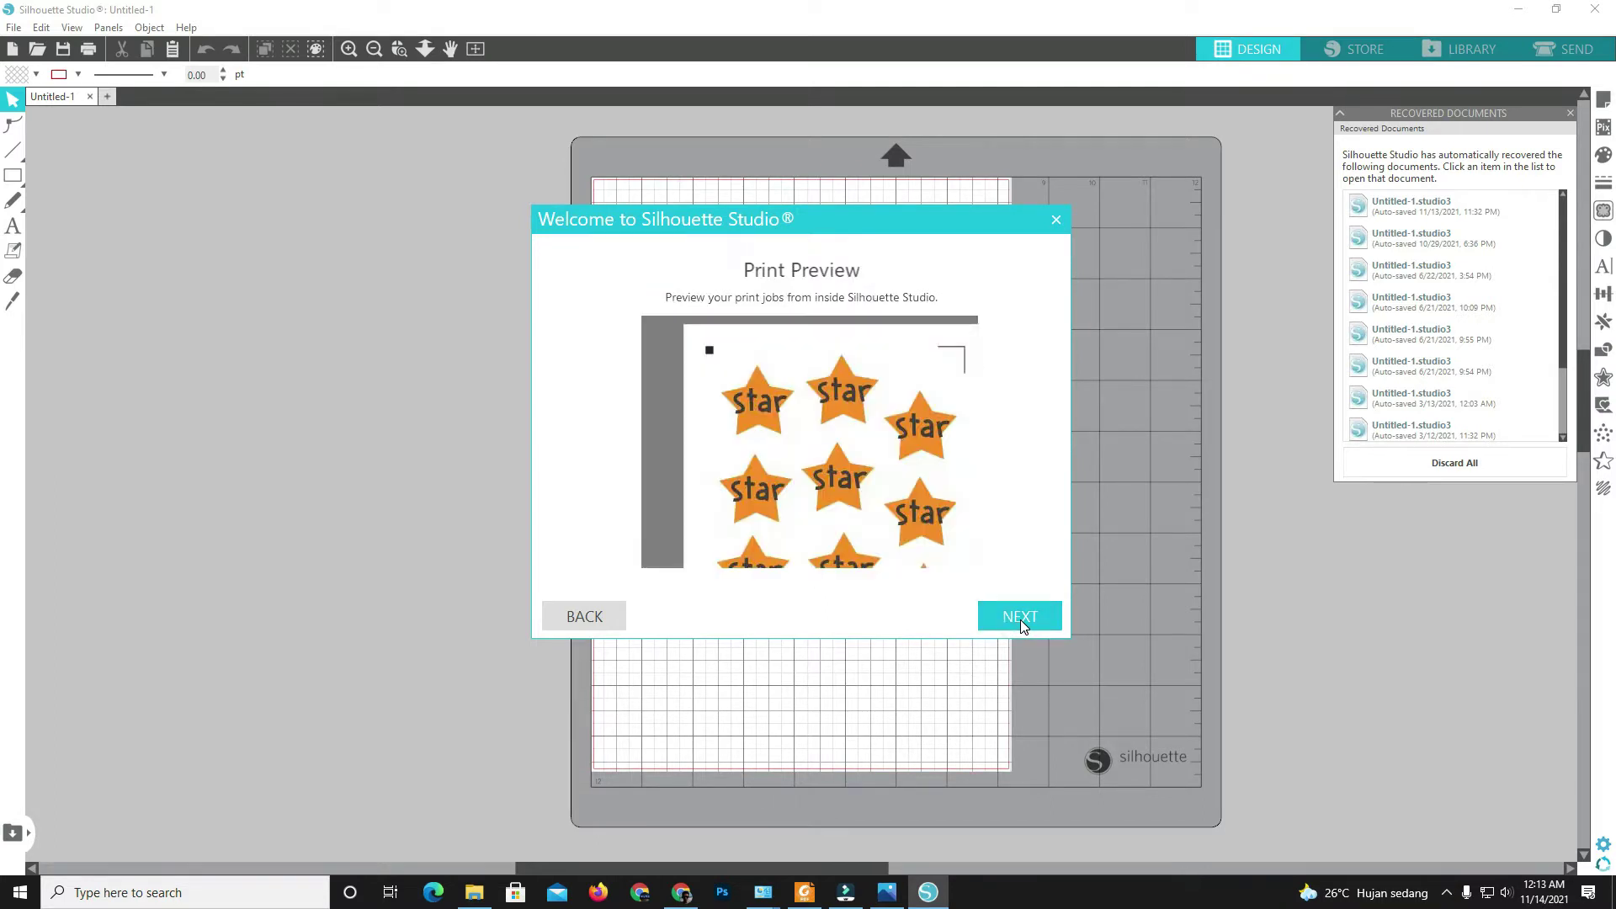
click(1022, 623)
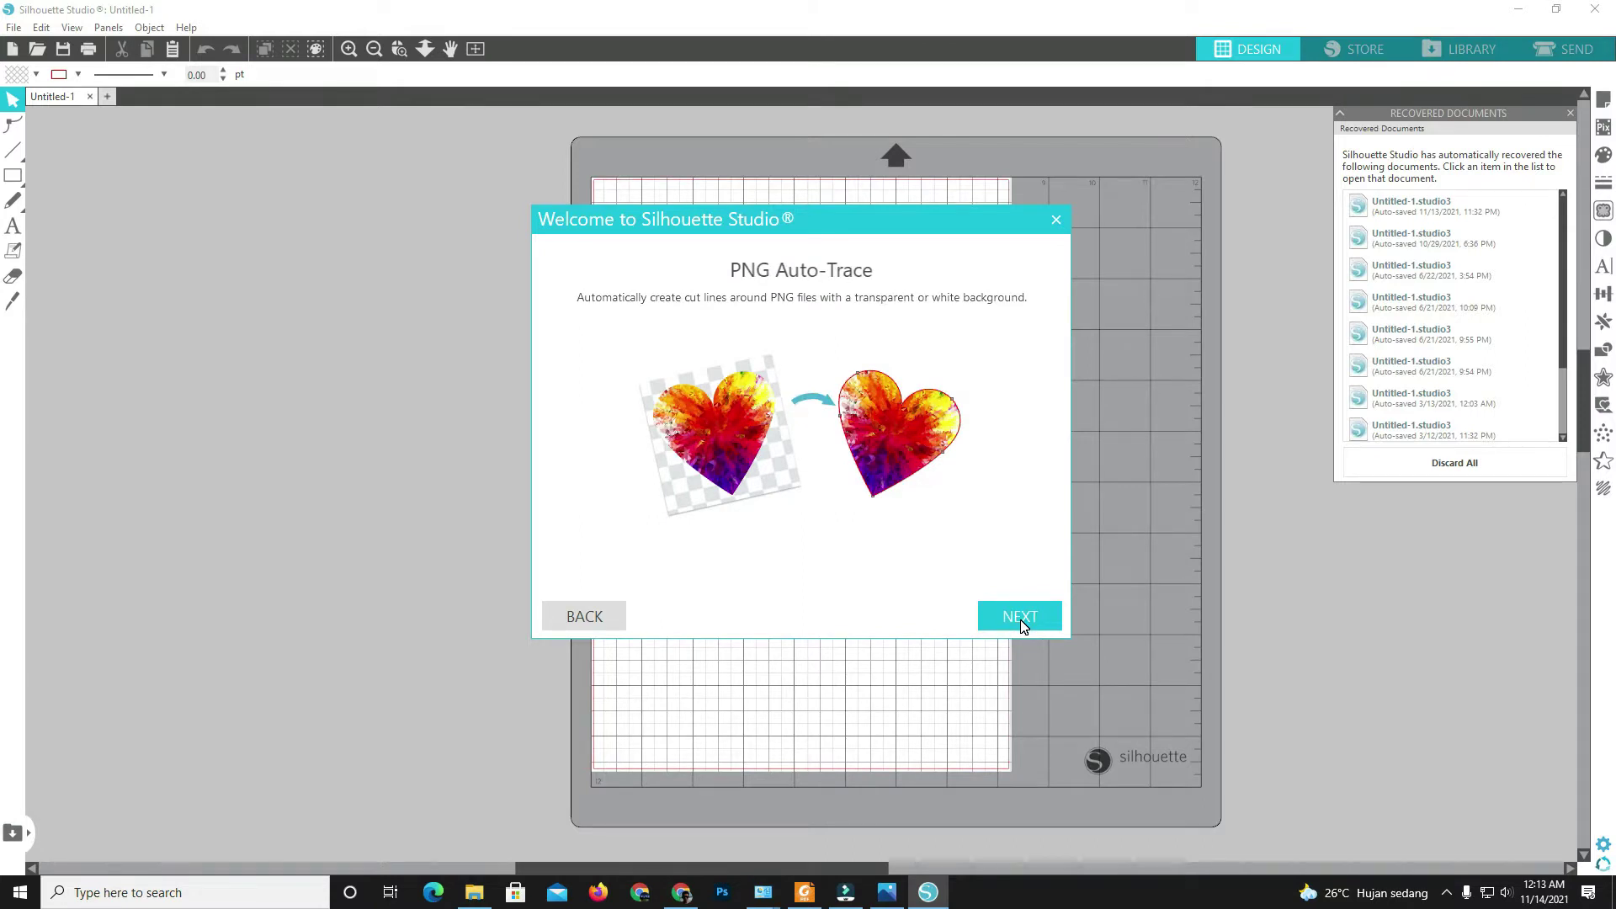
click(1022, 623)
click(1022, 623)
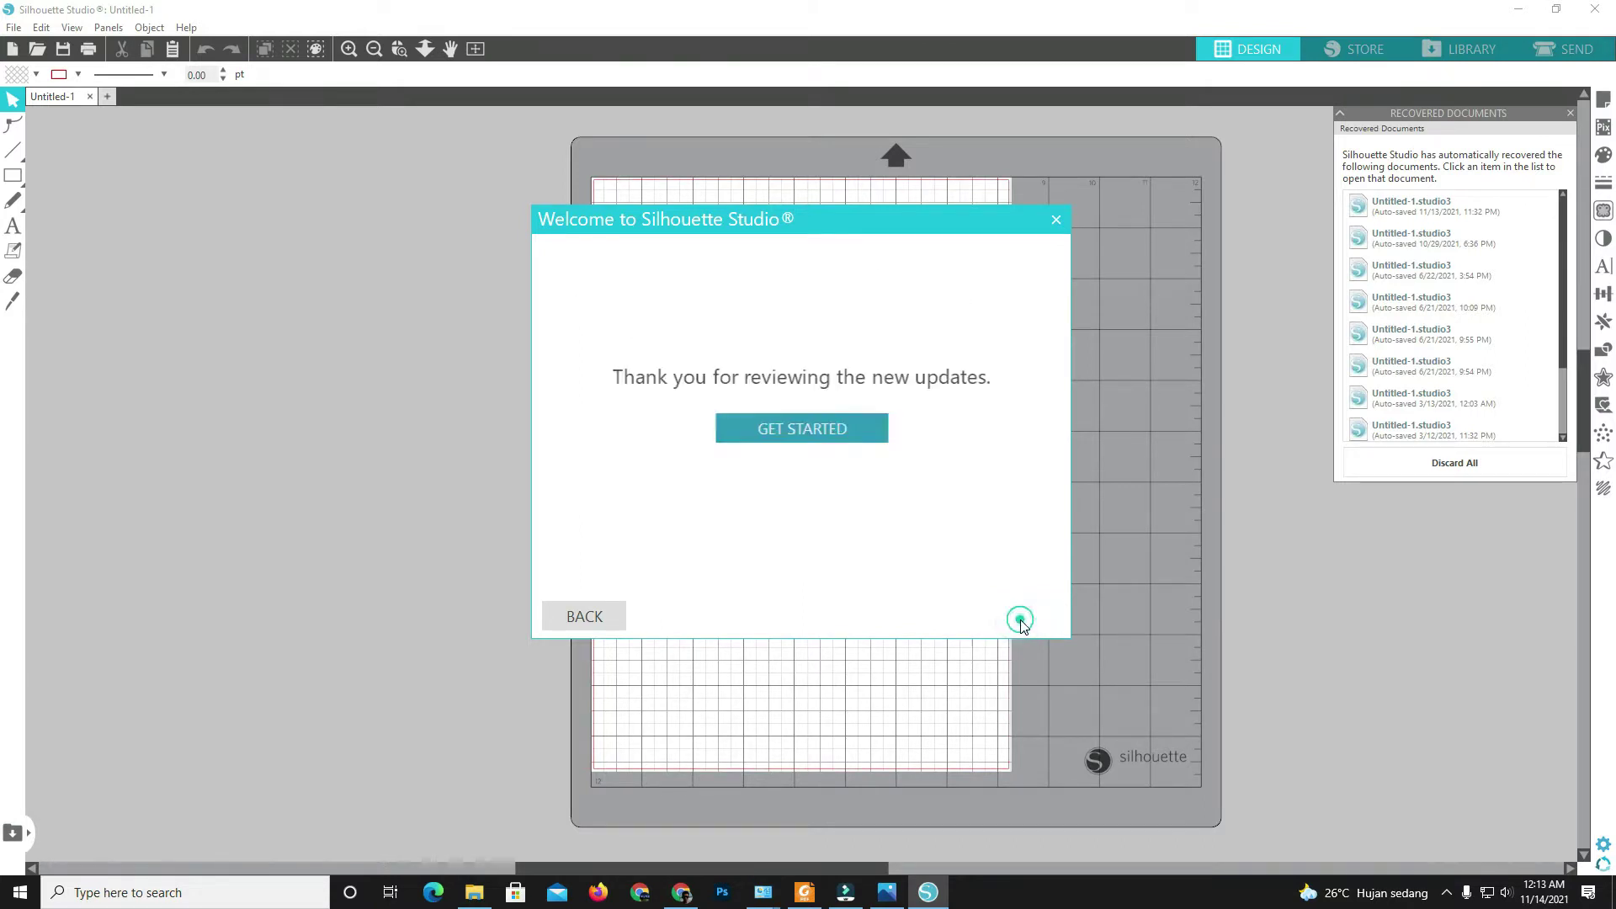
click(847, 426)
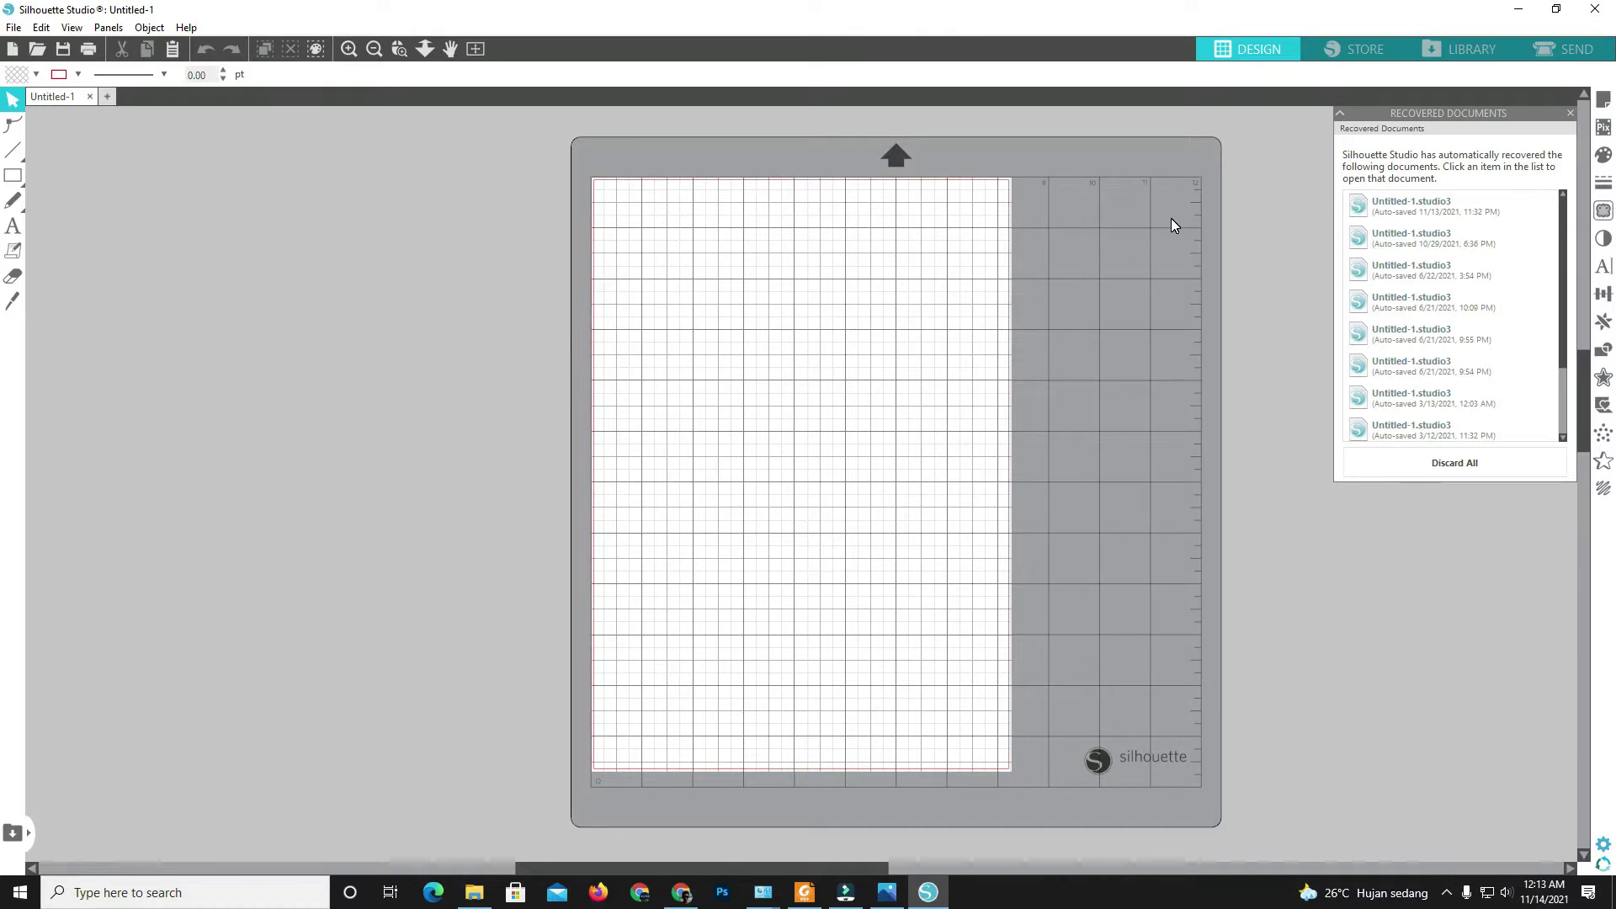
Keep page setup at the Cameo 4 machine and automatic cutting mat, and open Downloads.
click(1604, 100)
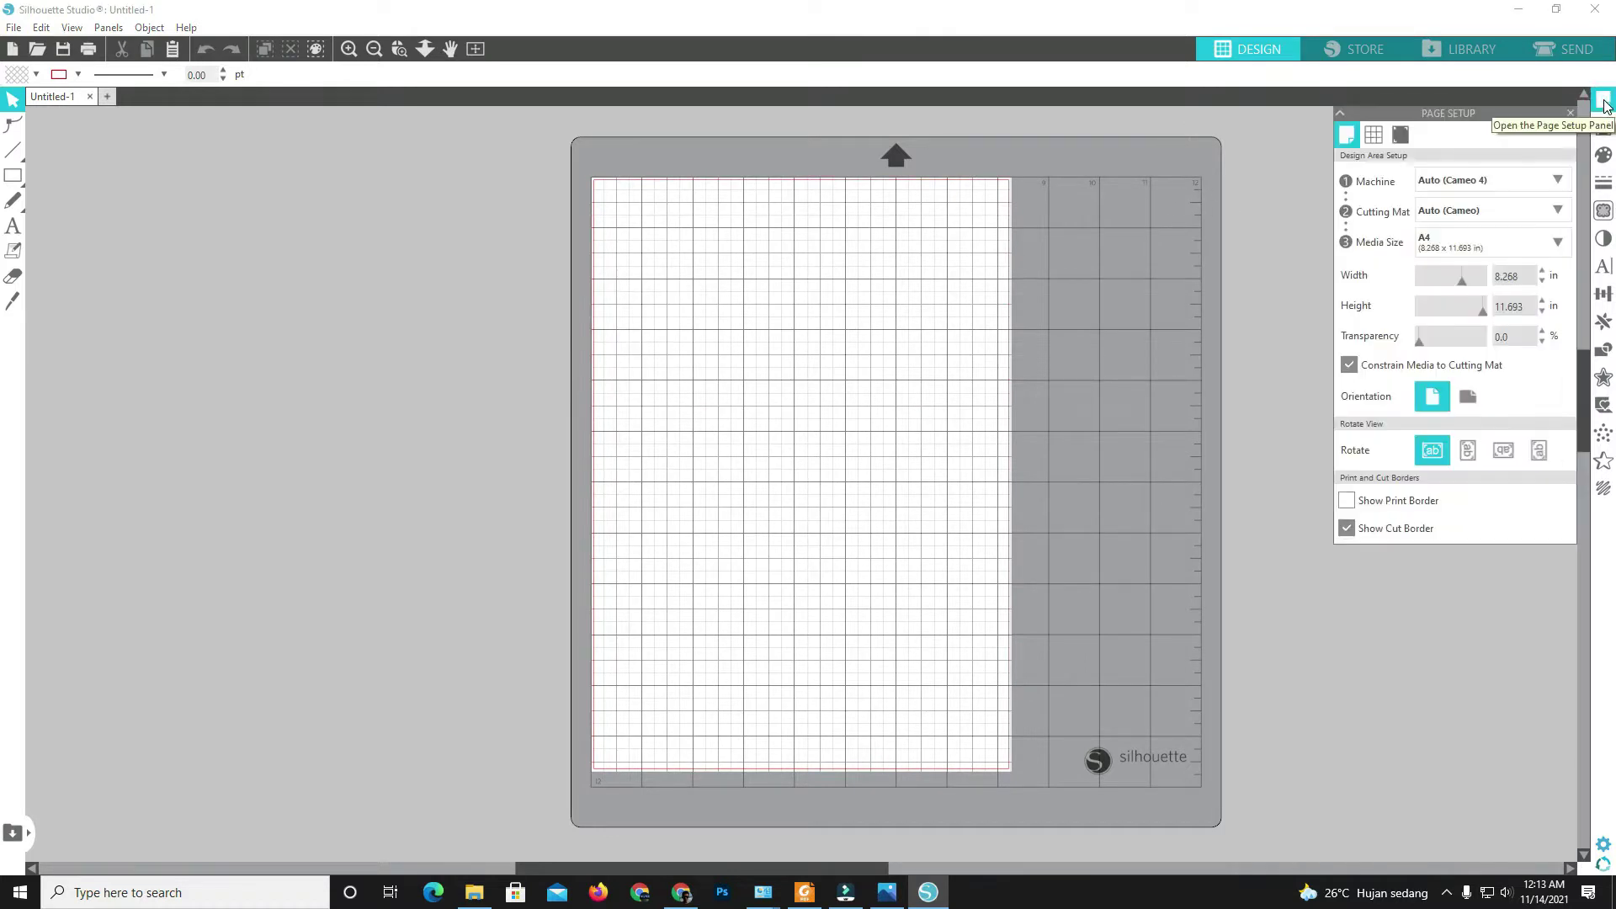
click(1446, 179)
click(1457, 179)
click(1482, 209)
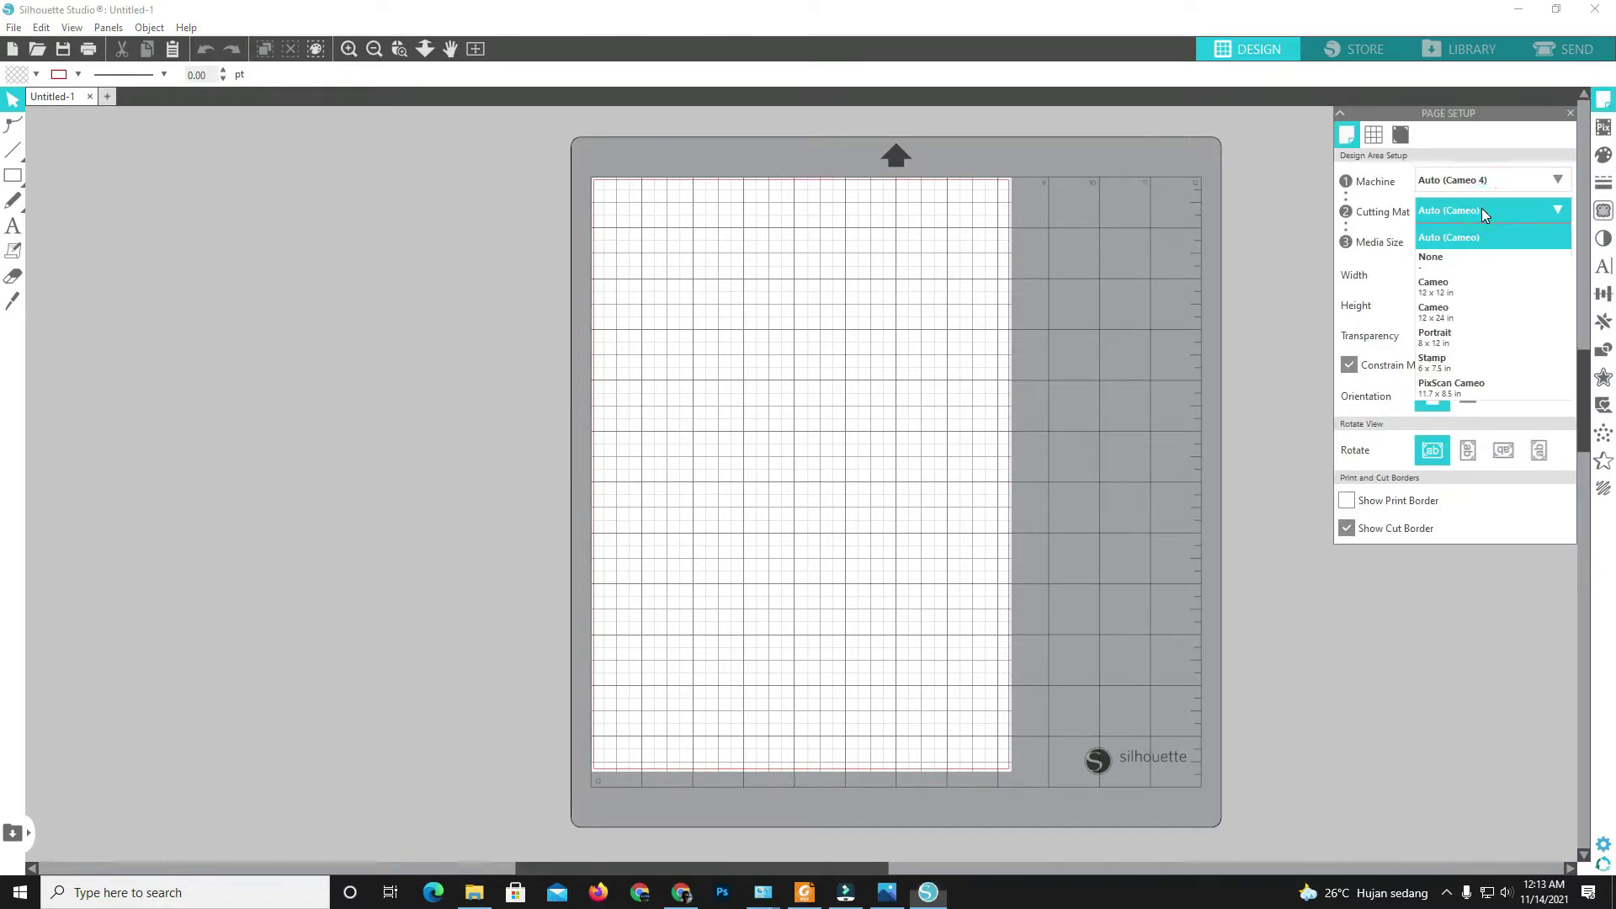
click(1482, 210)
click(474, 892)
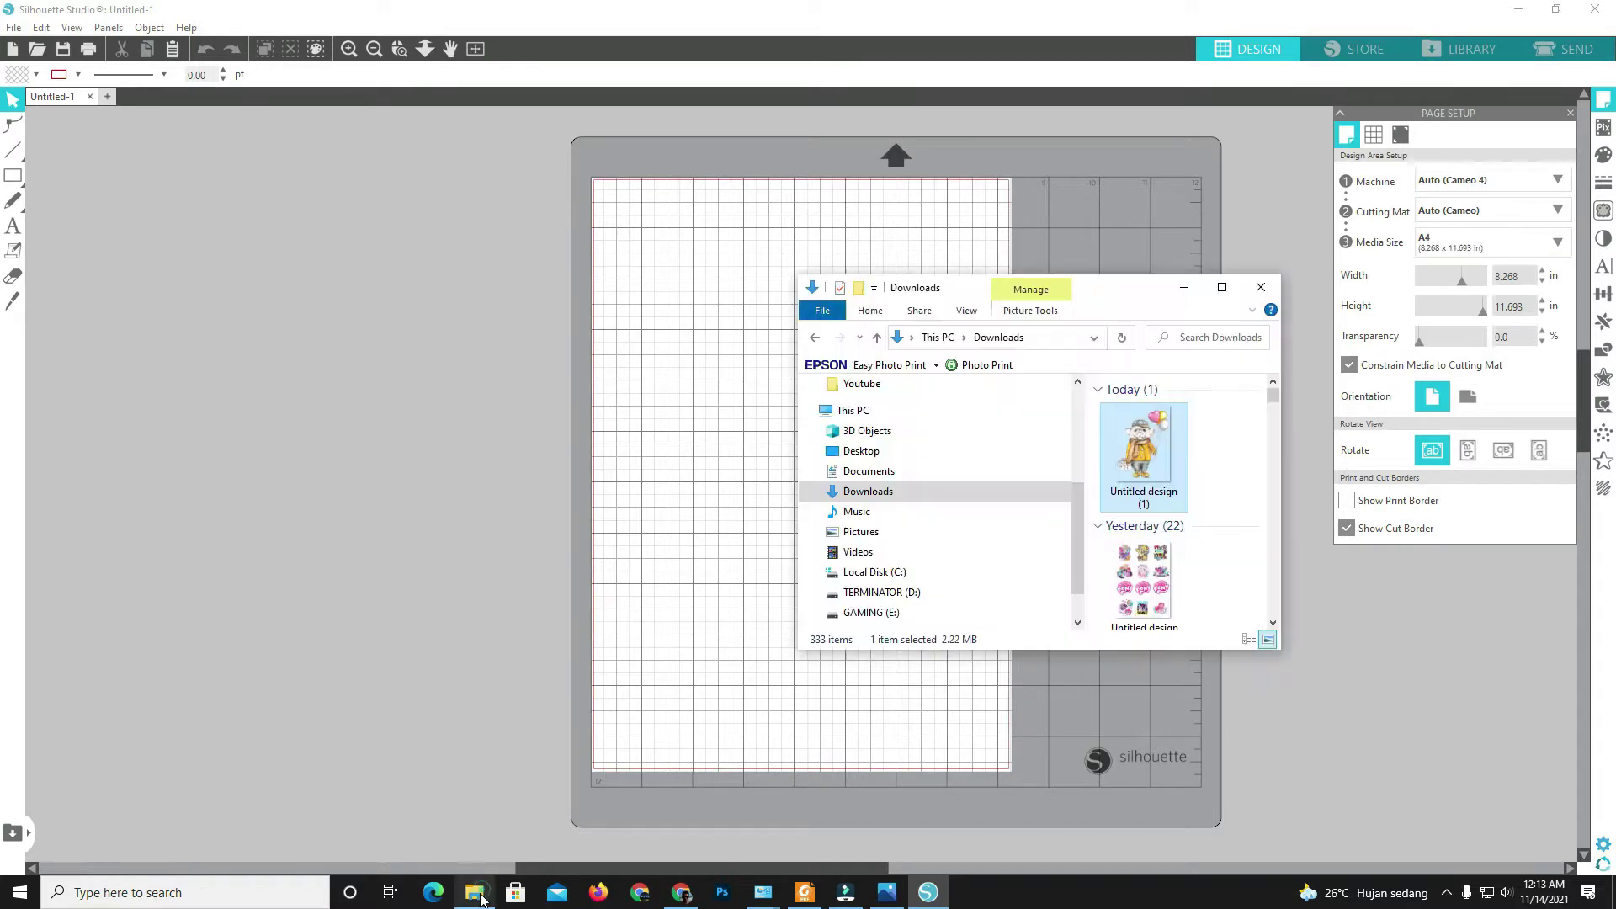
Import the Untitled design (1) mouse picture and scale it to 7.239 in wide on the page.
drag(1144, 446, 744, 552)
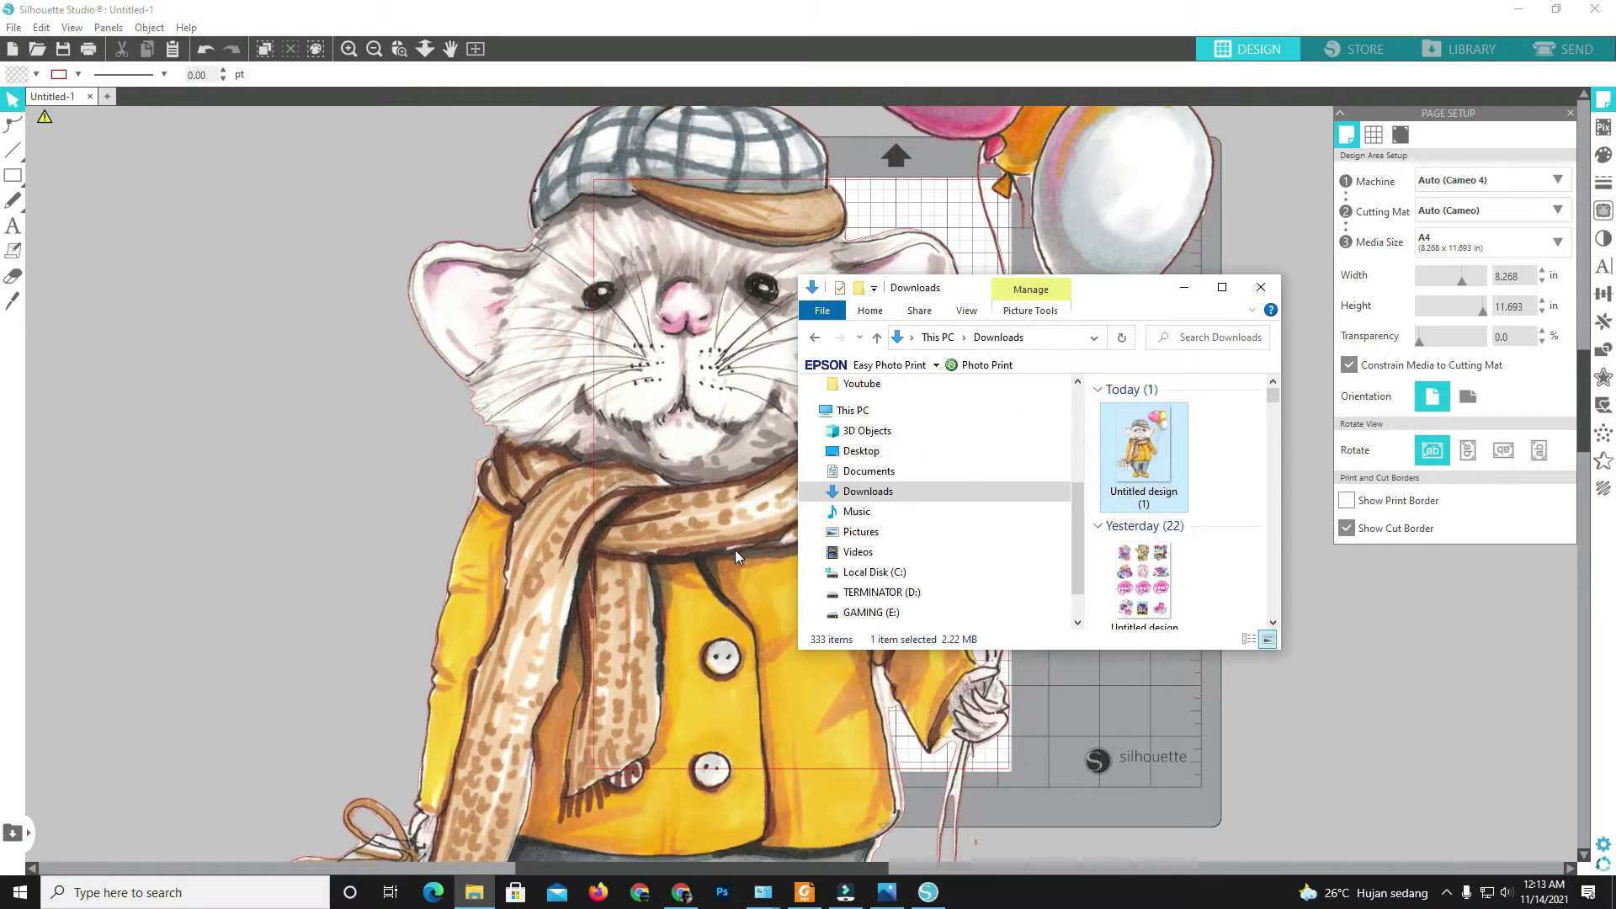
click(1295, 715)
drag(864, 560, 713, 812)
drag(1072, 161, 689, 641)
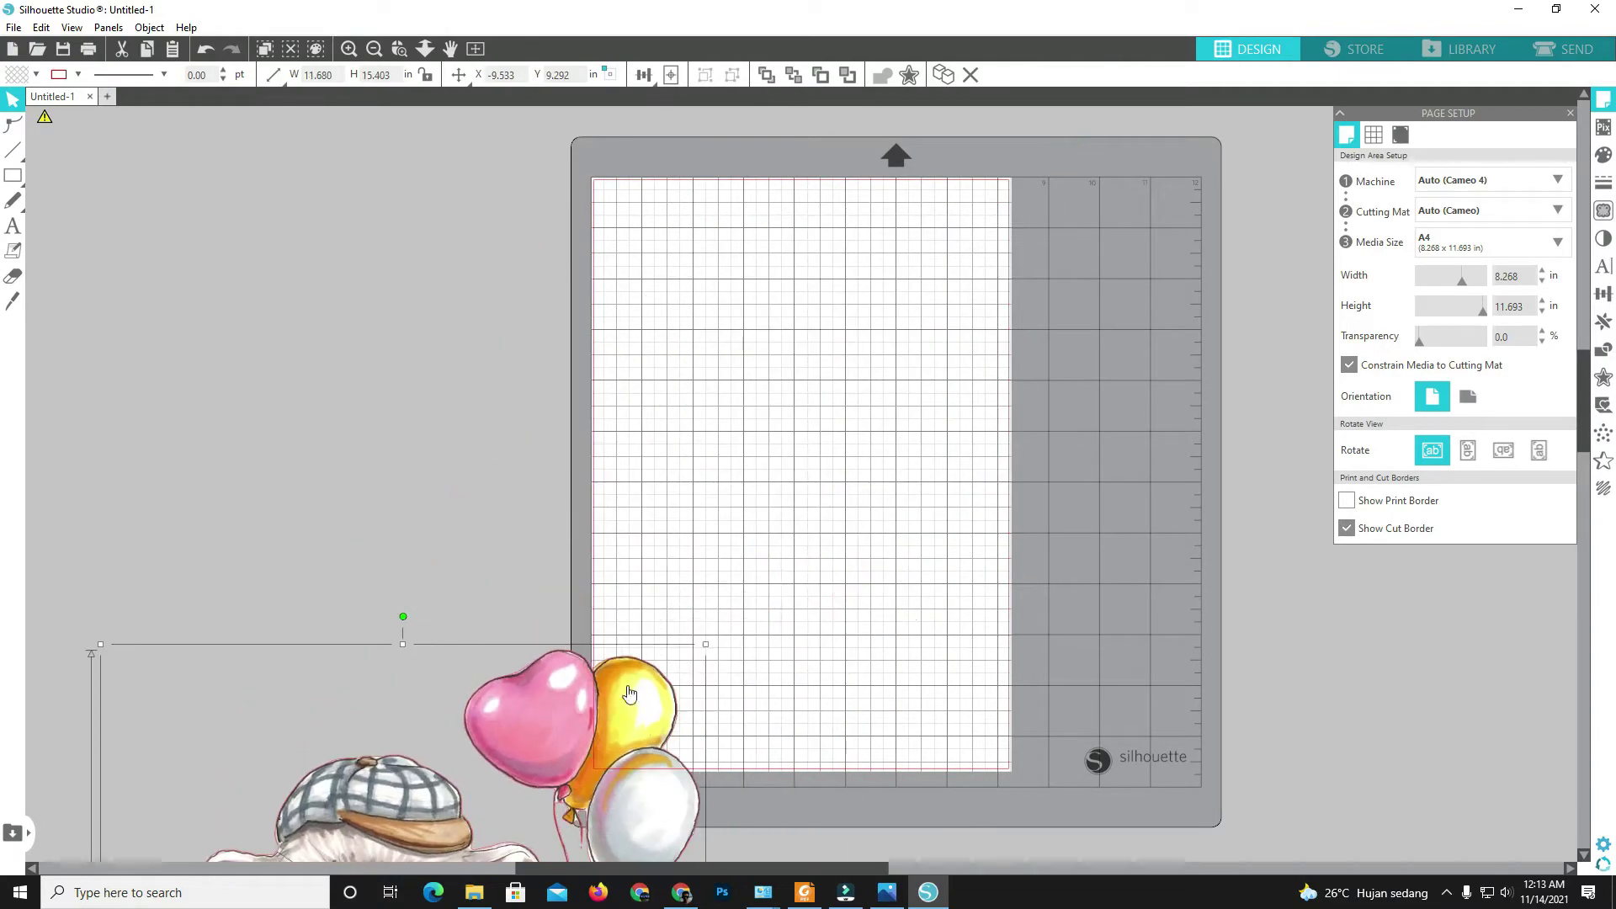
drag(624, 686, 995, 258)
drag(800, 657, 838, 471)
drag(1084, 815, 815, 572)
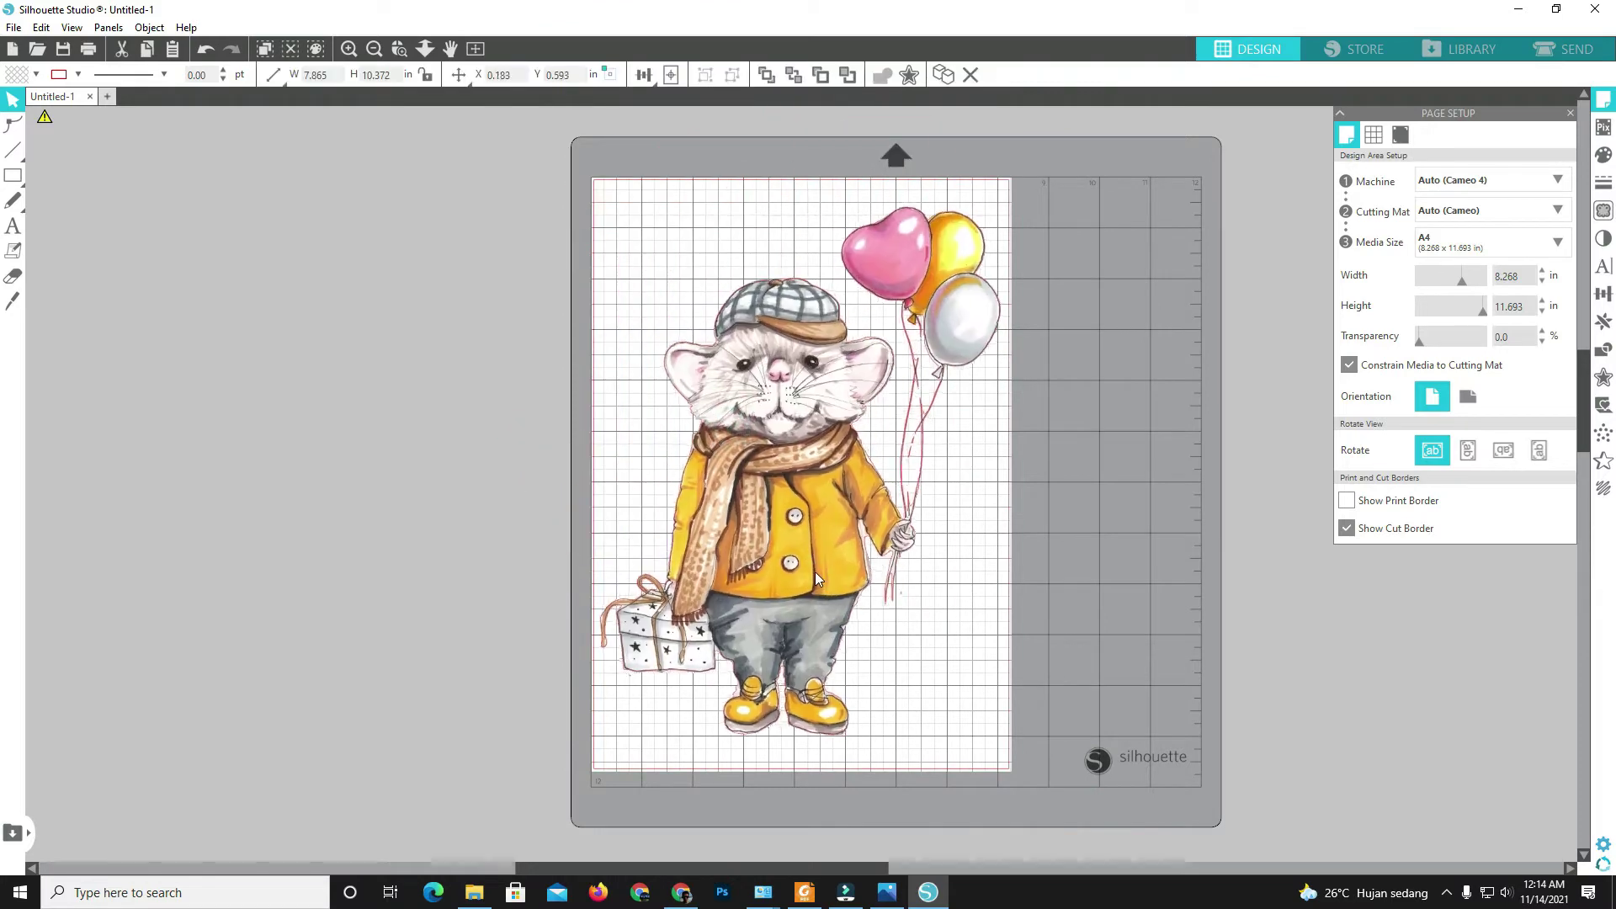
drag(620, 731, 650, 722)
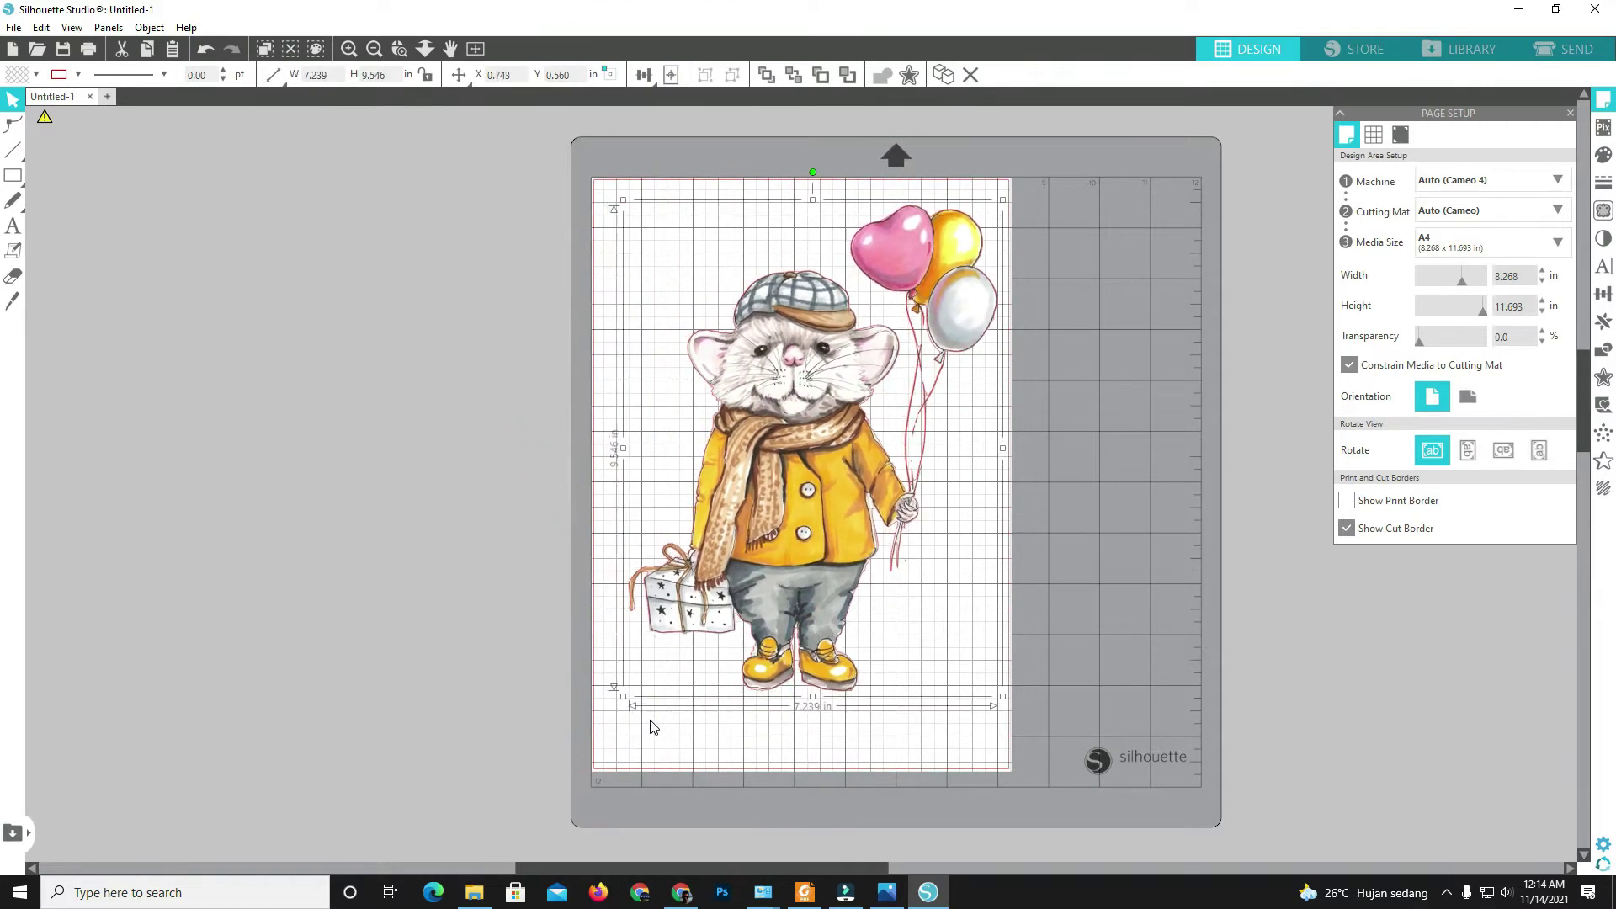
drag(759, 639, 745, 656)
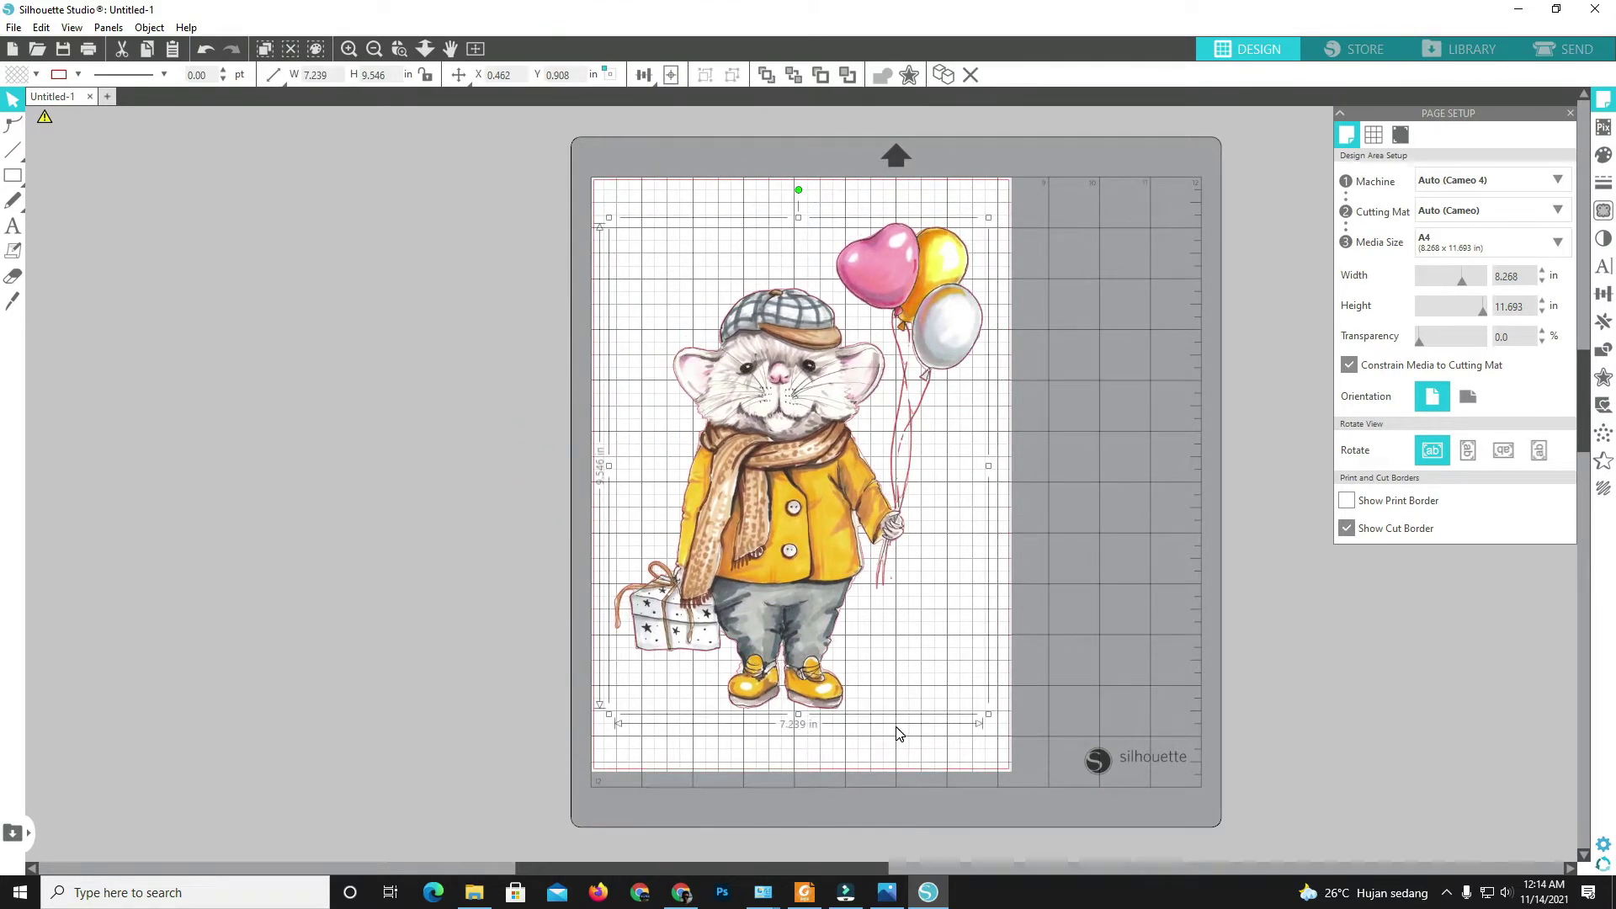
Tilt the mouse picture about 10° counter-clockwise and deselect it.
drag(798, 189, 672, 238)
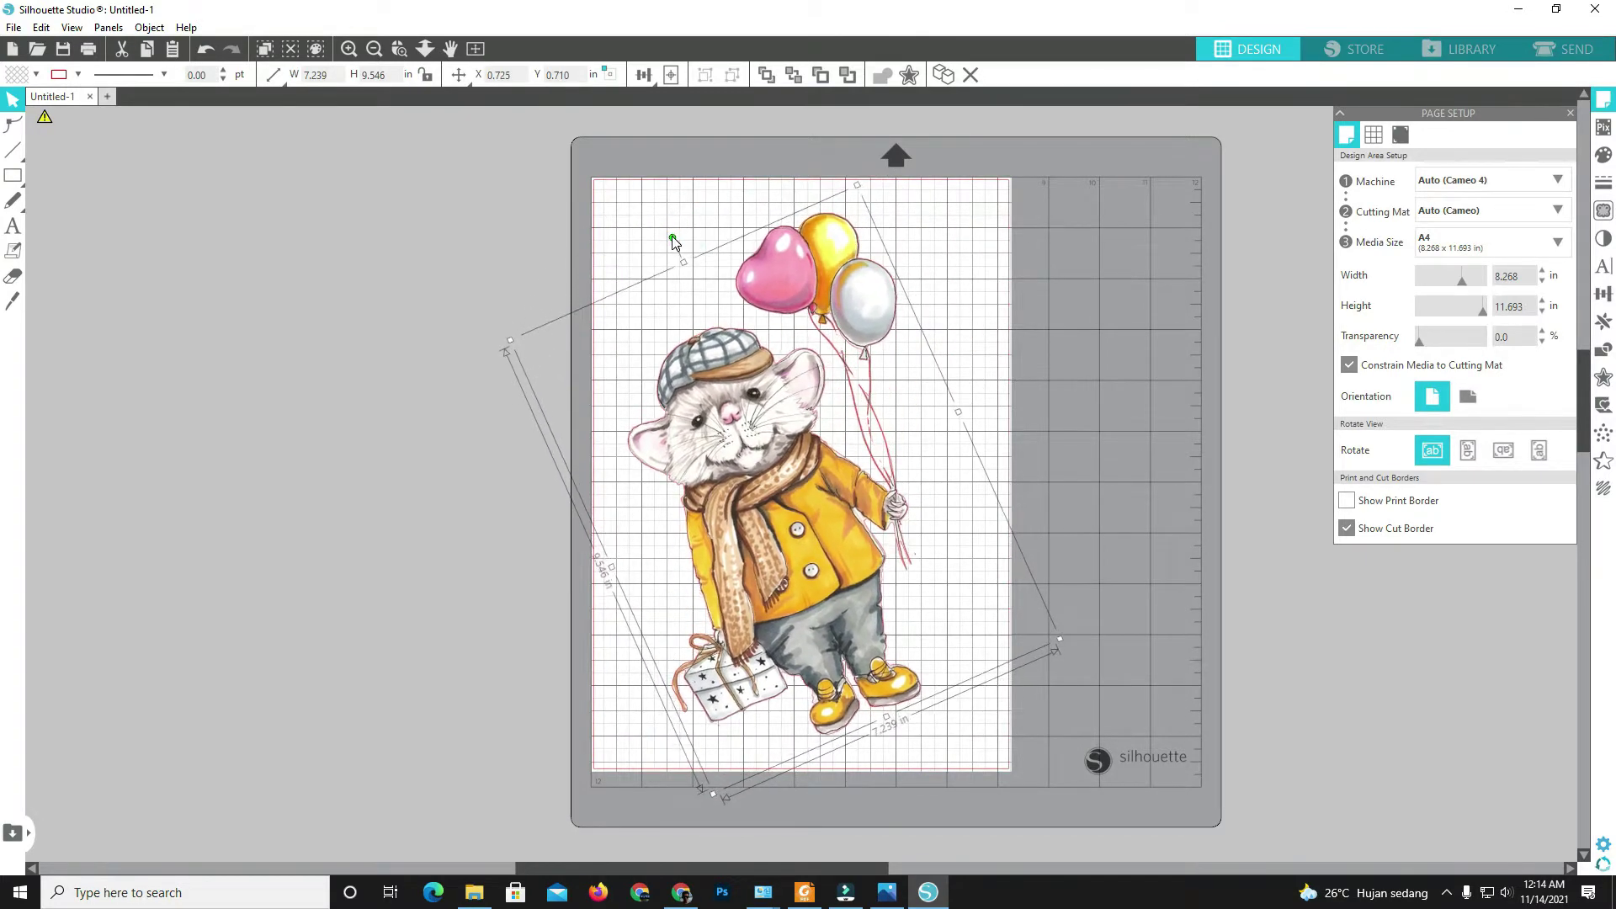
drag(815, 385, 816, 375)
click(1049, 363)
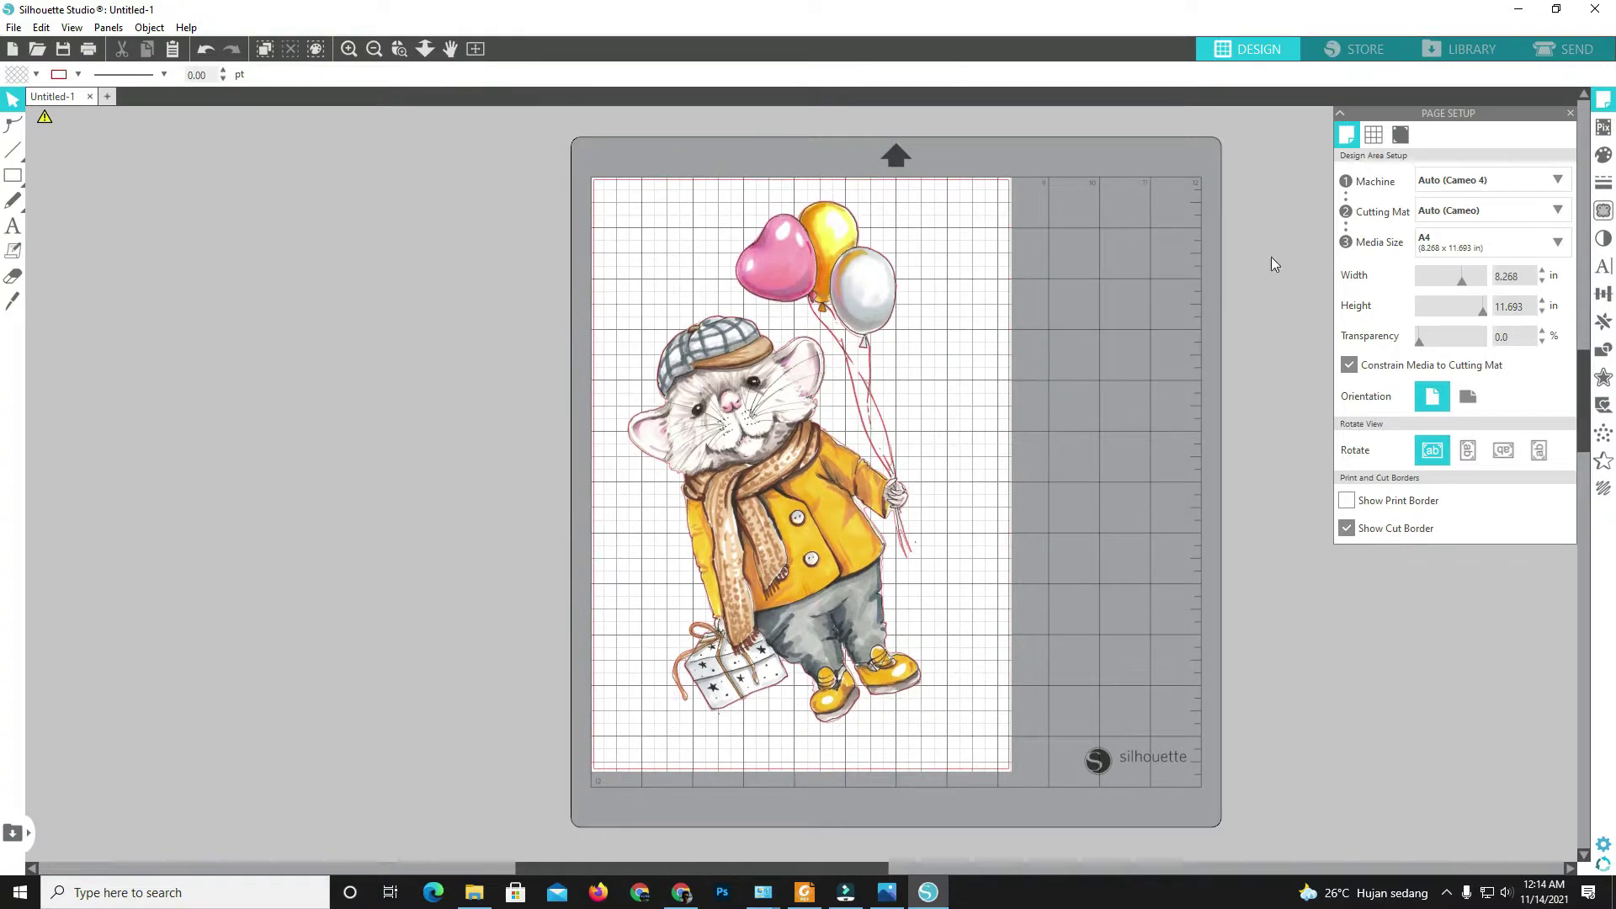
click(1378, 135)
Turn registration marks on and move the picture down inside them.
click(1398, 135)
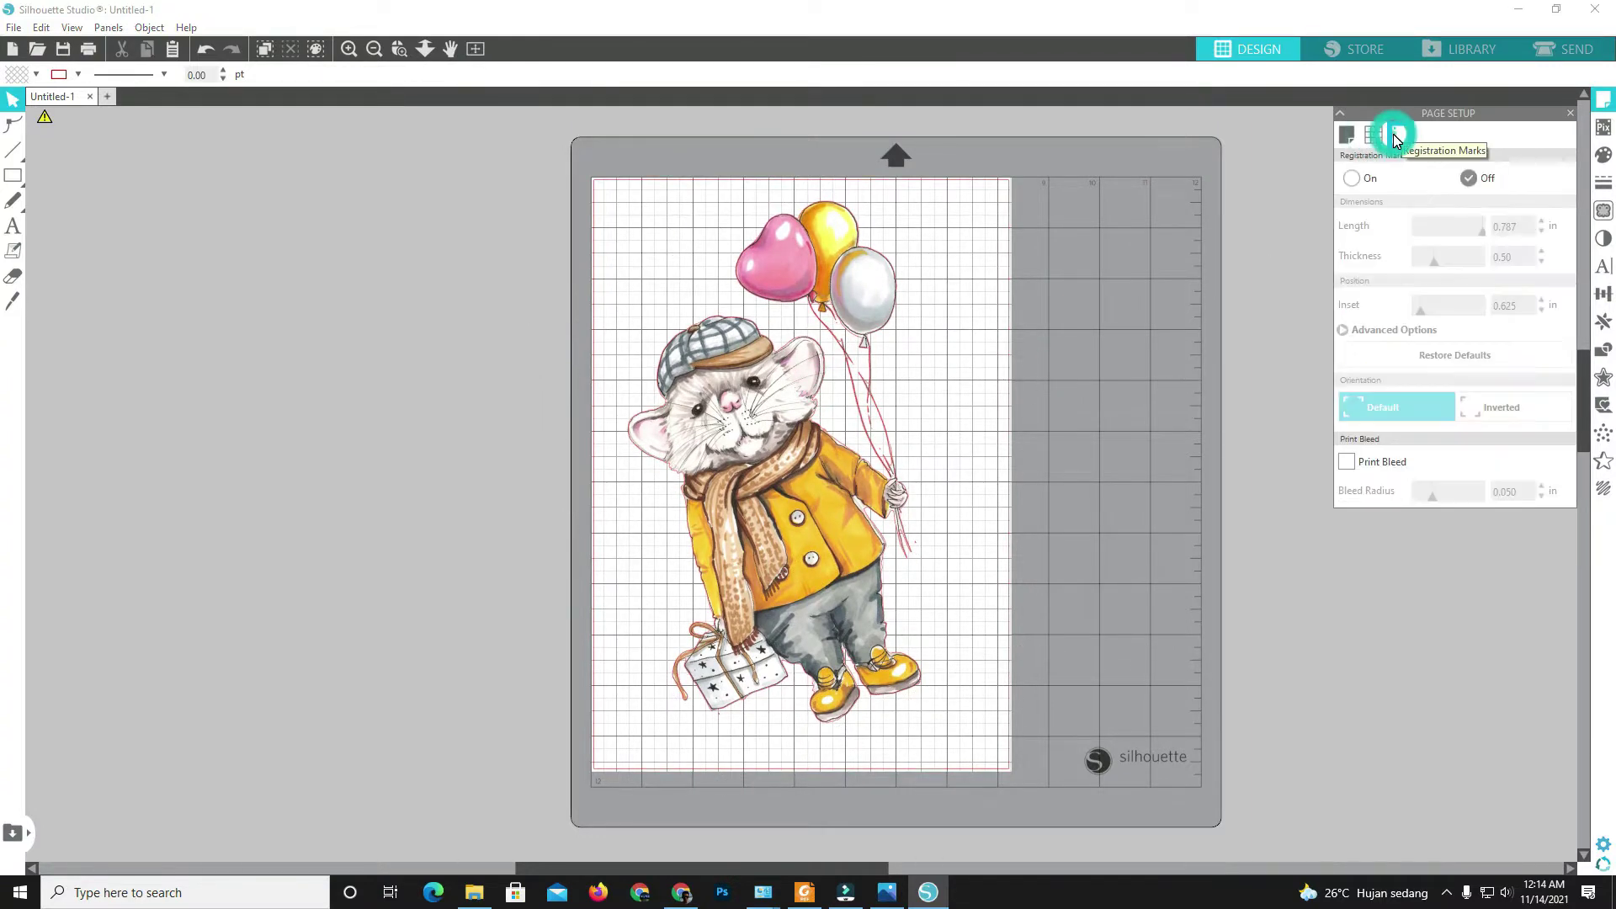
click(1352, 178)
drag(849, 459, 850, 463)
click(935, 416)
click(942, 412)
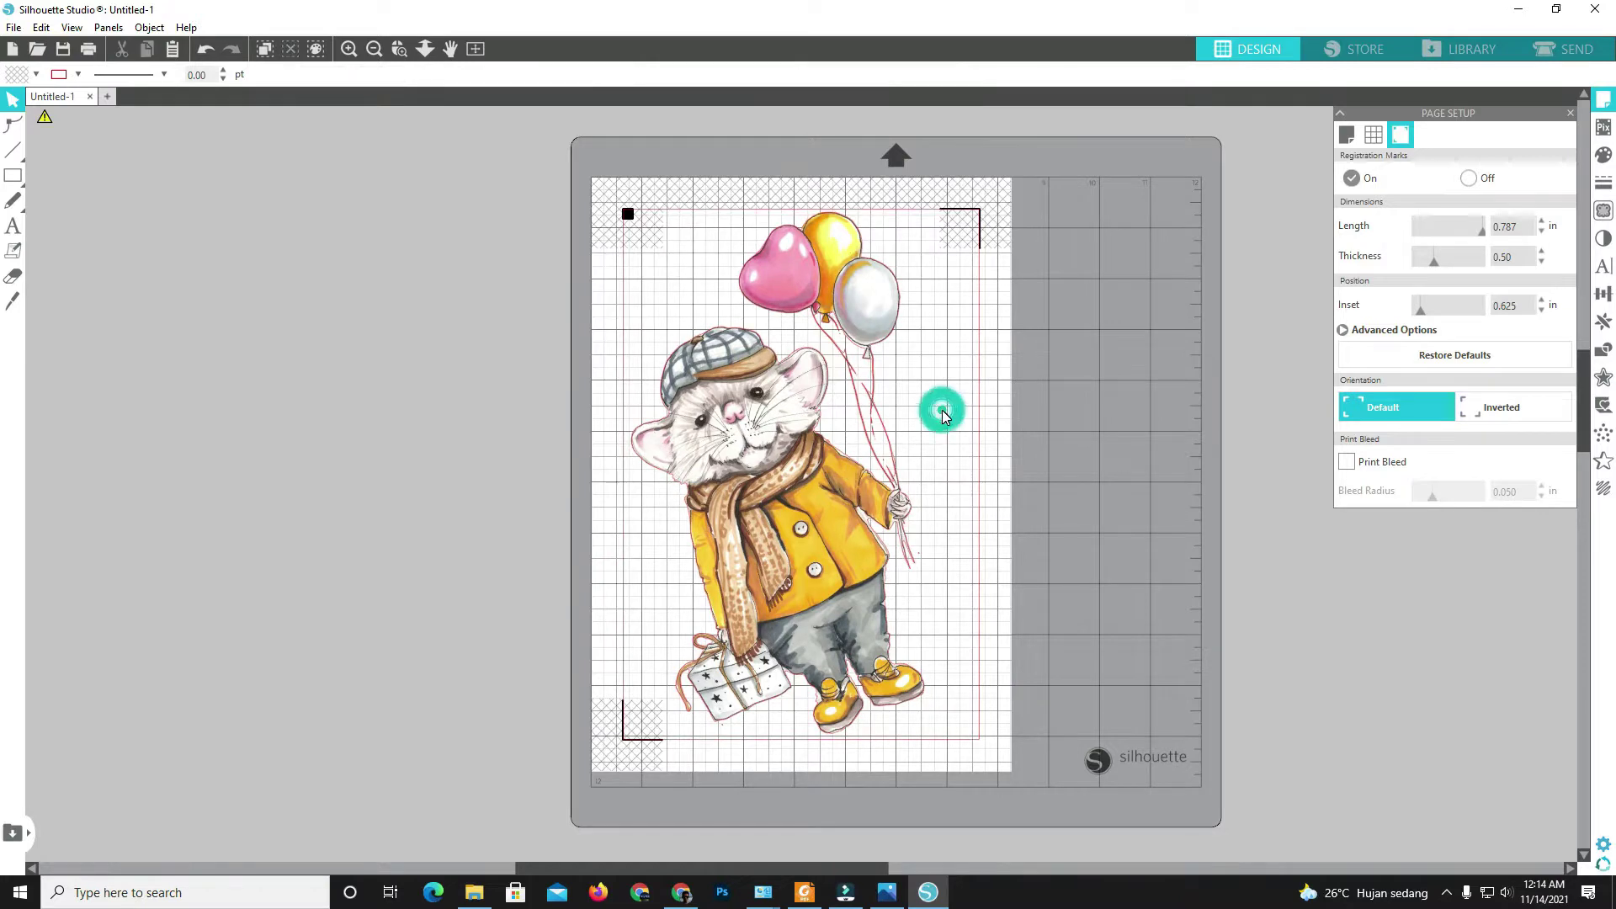
Select the mouse picture and begin choosing a trace area in the Trace panel.
click(745, 494)
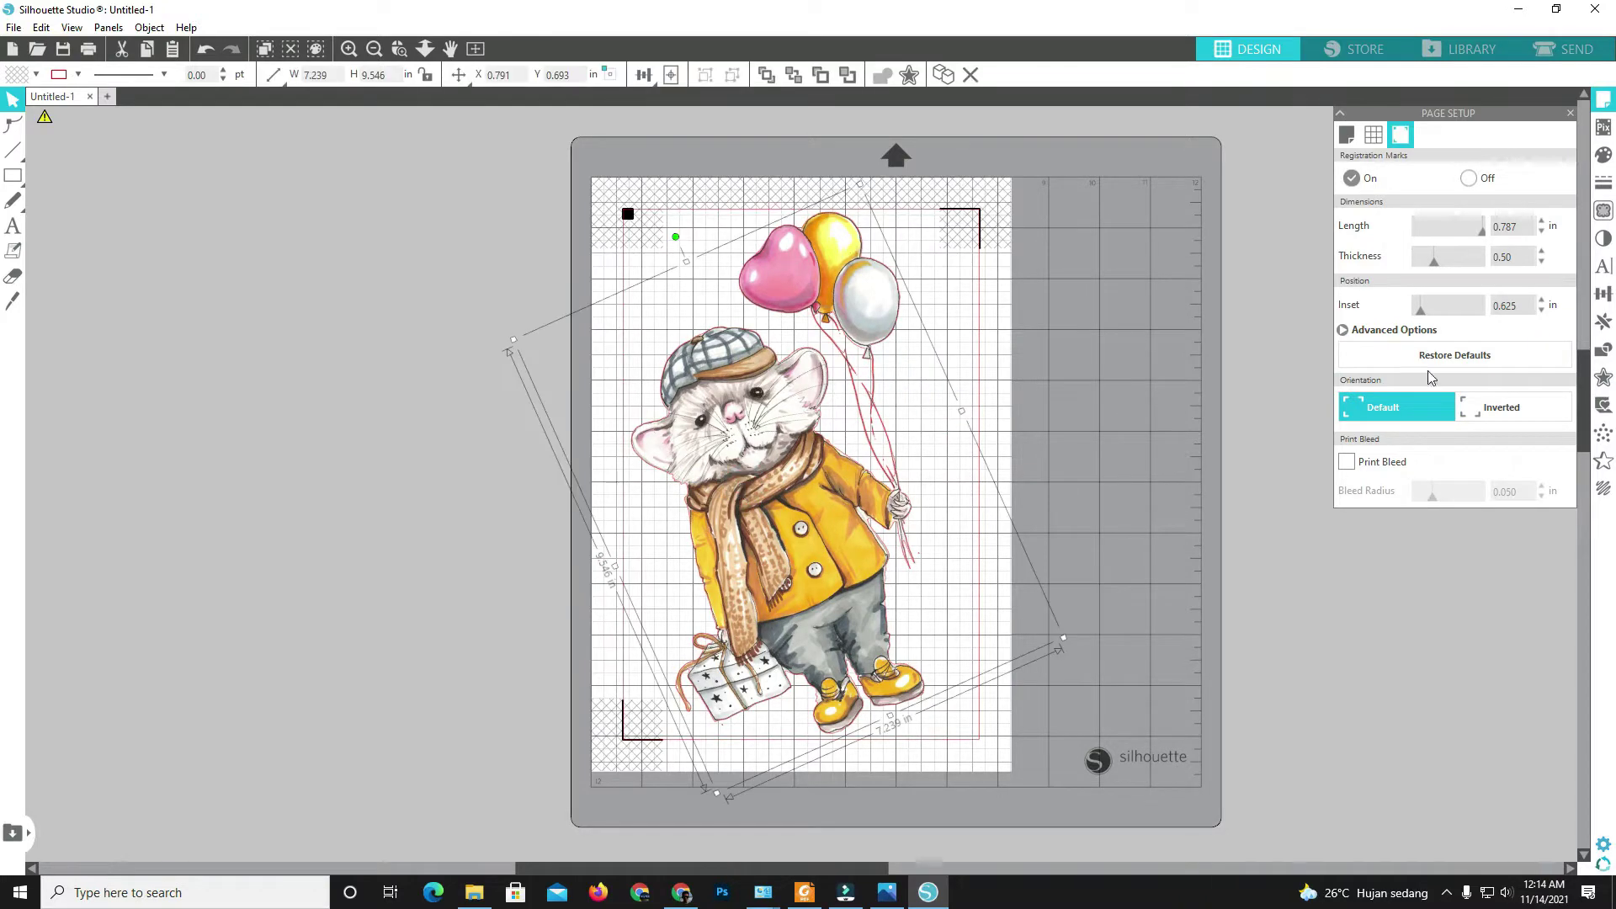
click(1604, 211)
click(1454, 182)
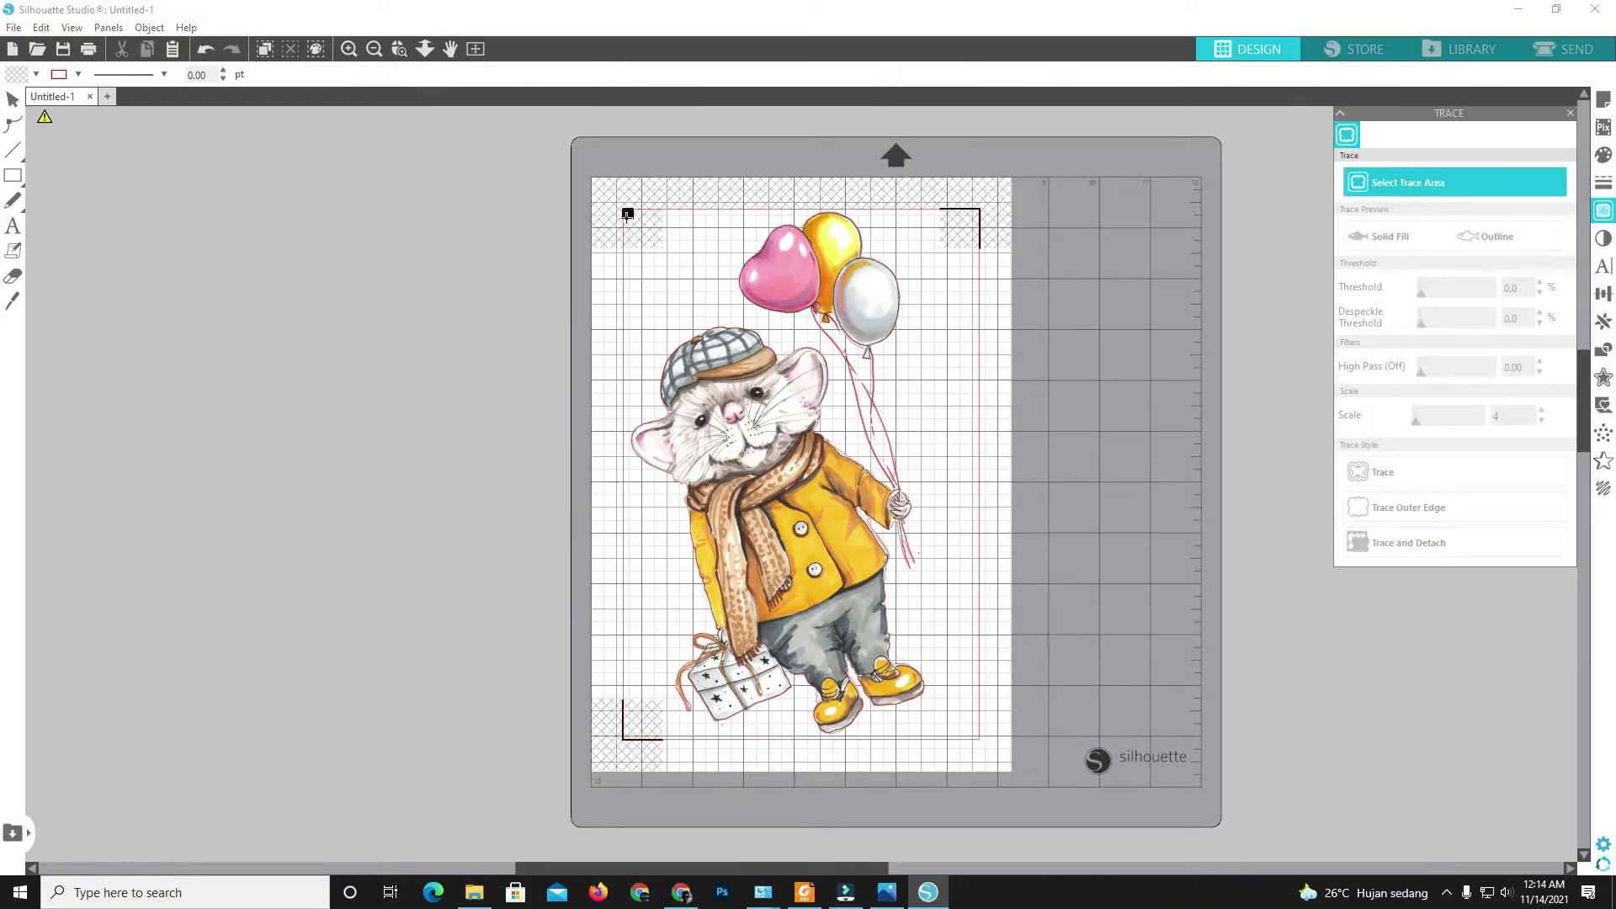
Trace the whole mouse picture's outer edge at threshold 100.
drag(574, 198, 1044, 760)
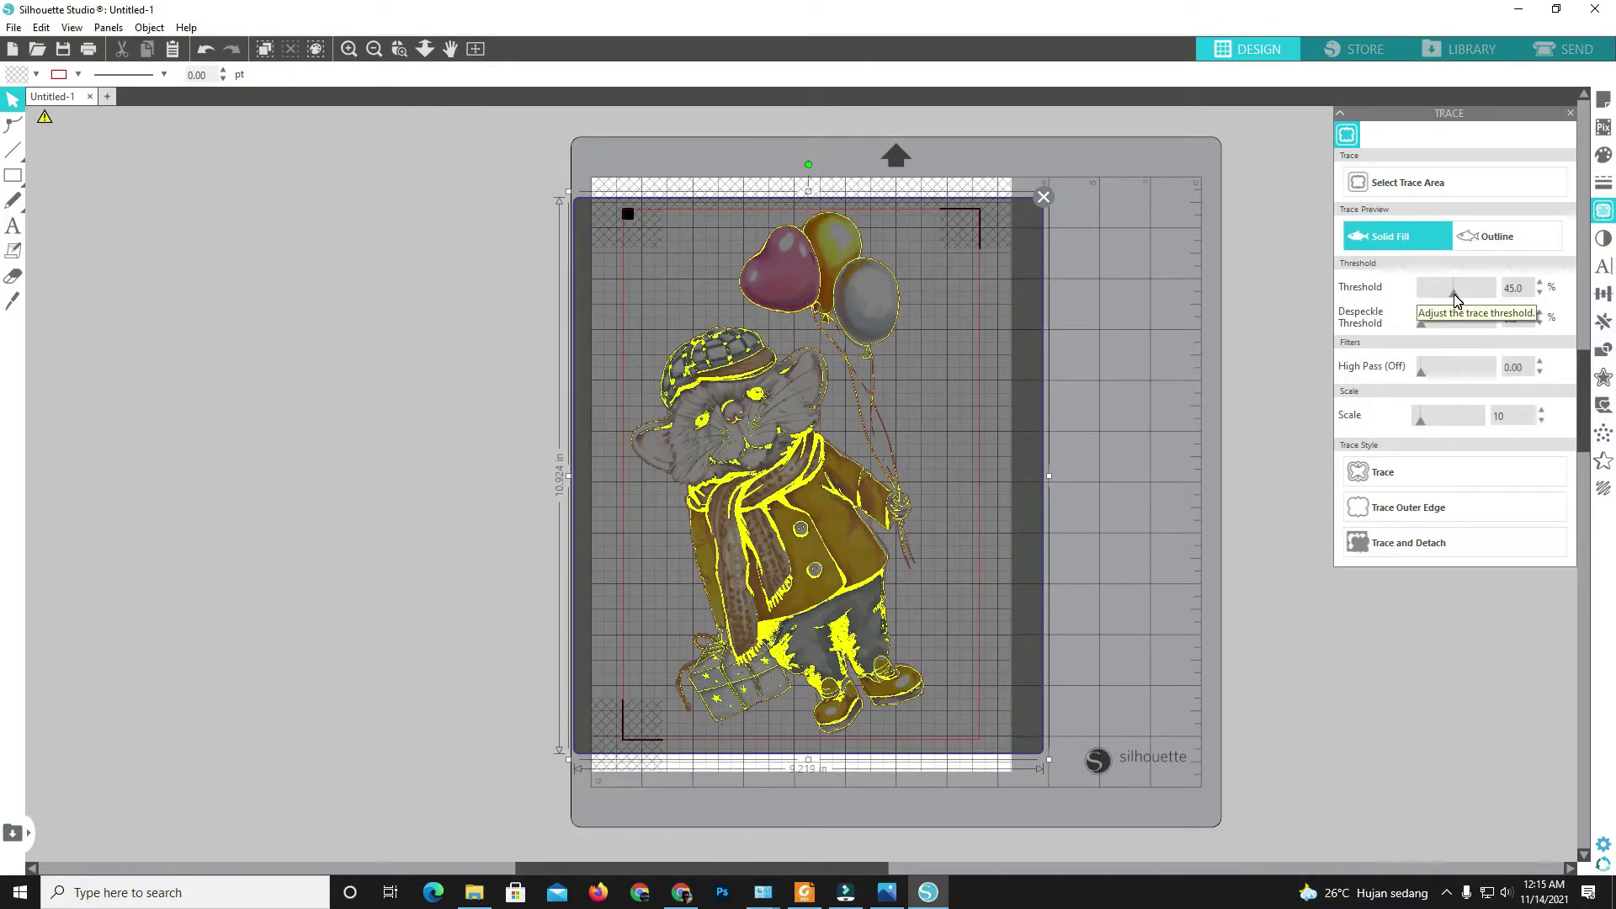
drag(1456, 300, 1515, 299)
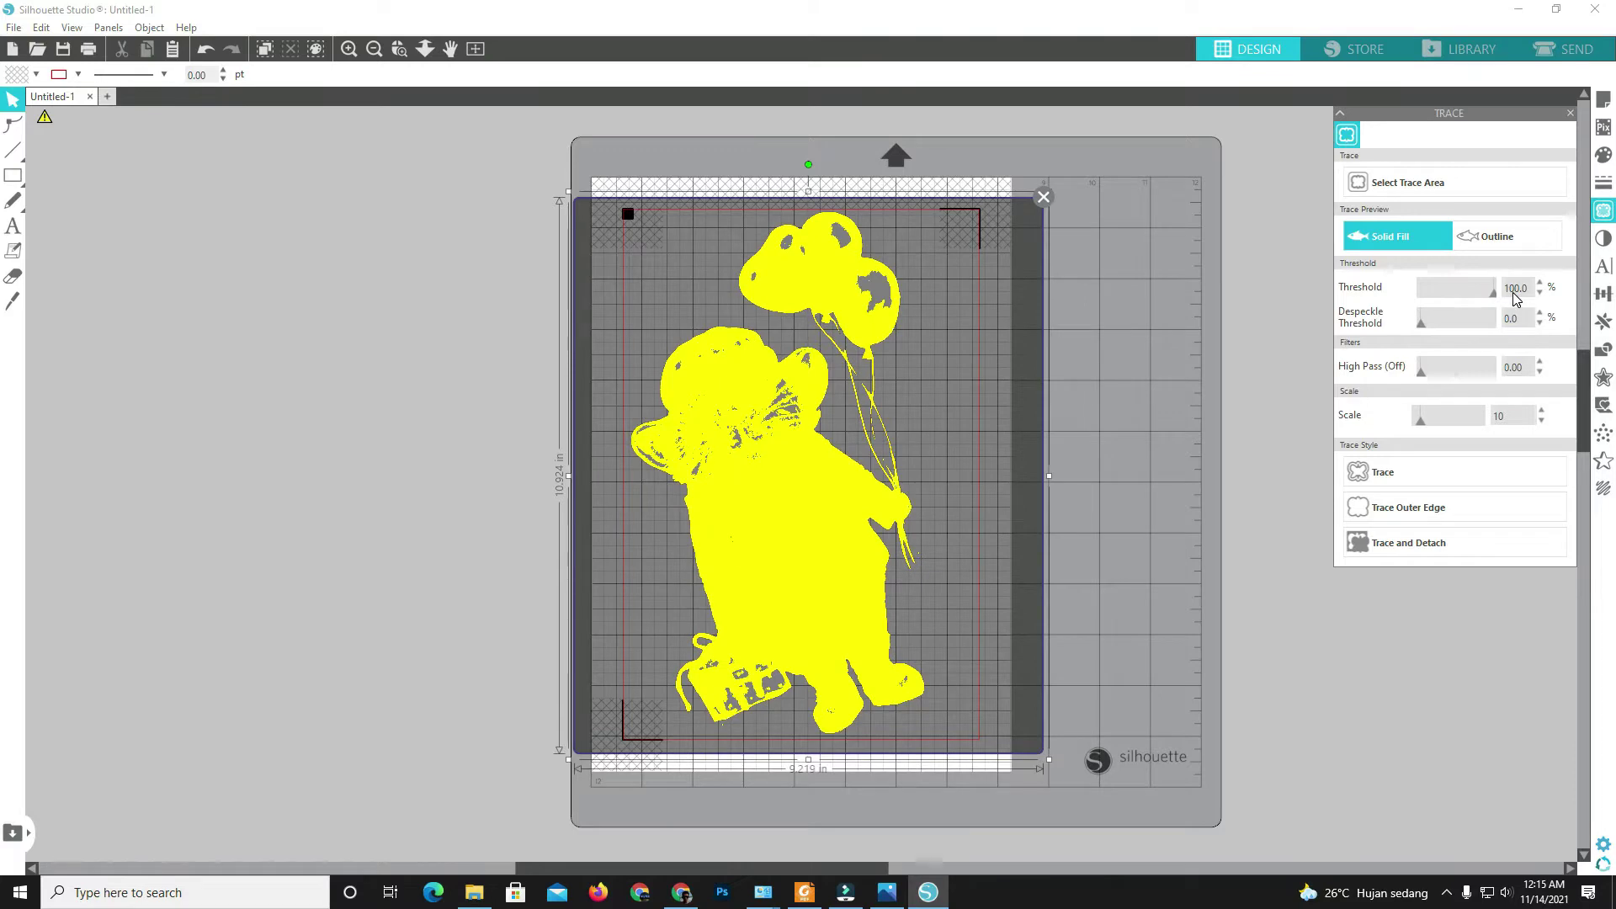
click(1431, 507)
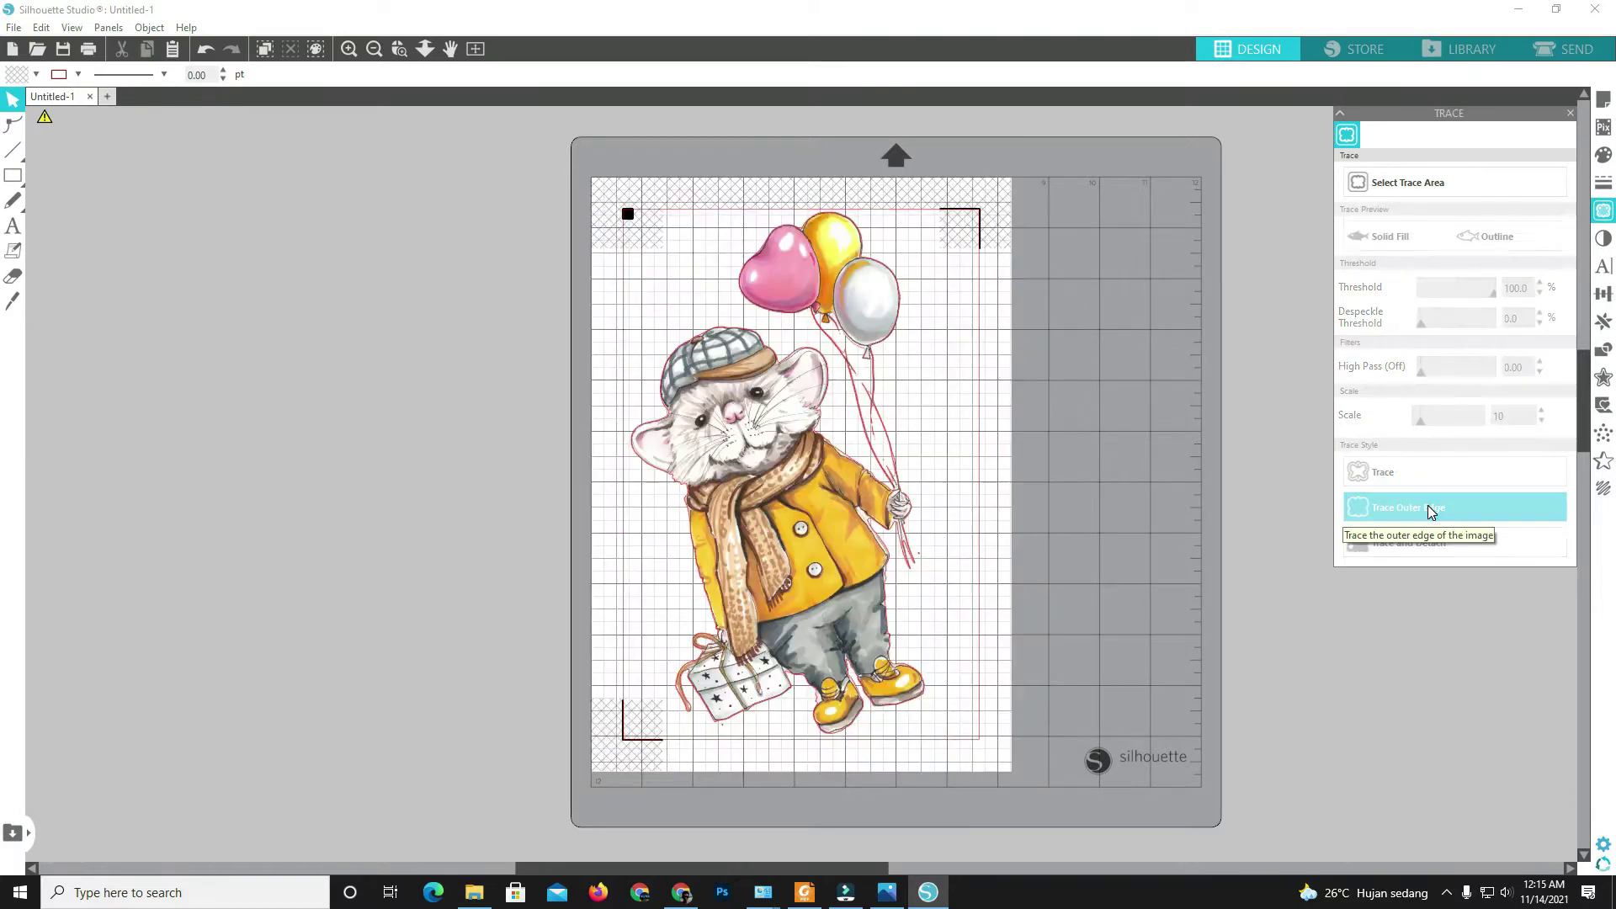
Move the artwork left off the mat and offset the traced outline by 0.125 in.
drag(823, 578, 426, 570)
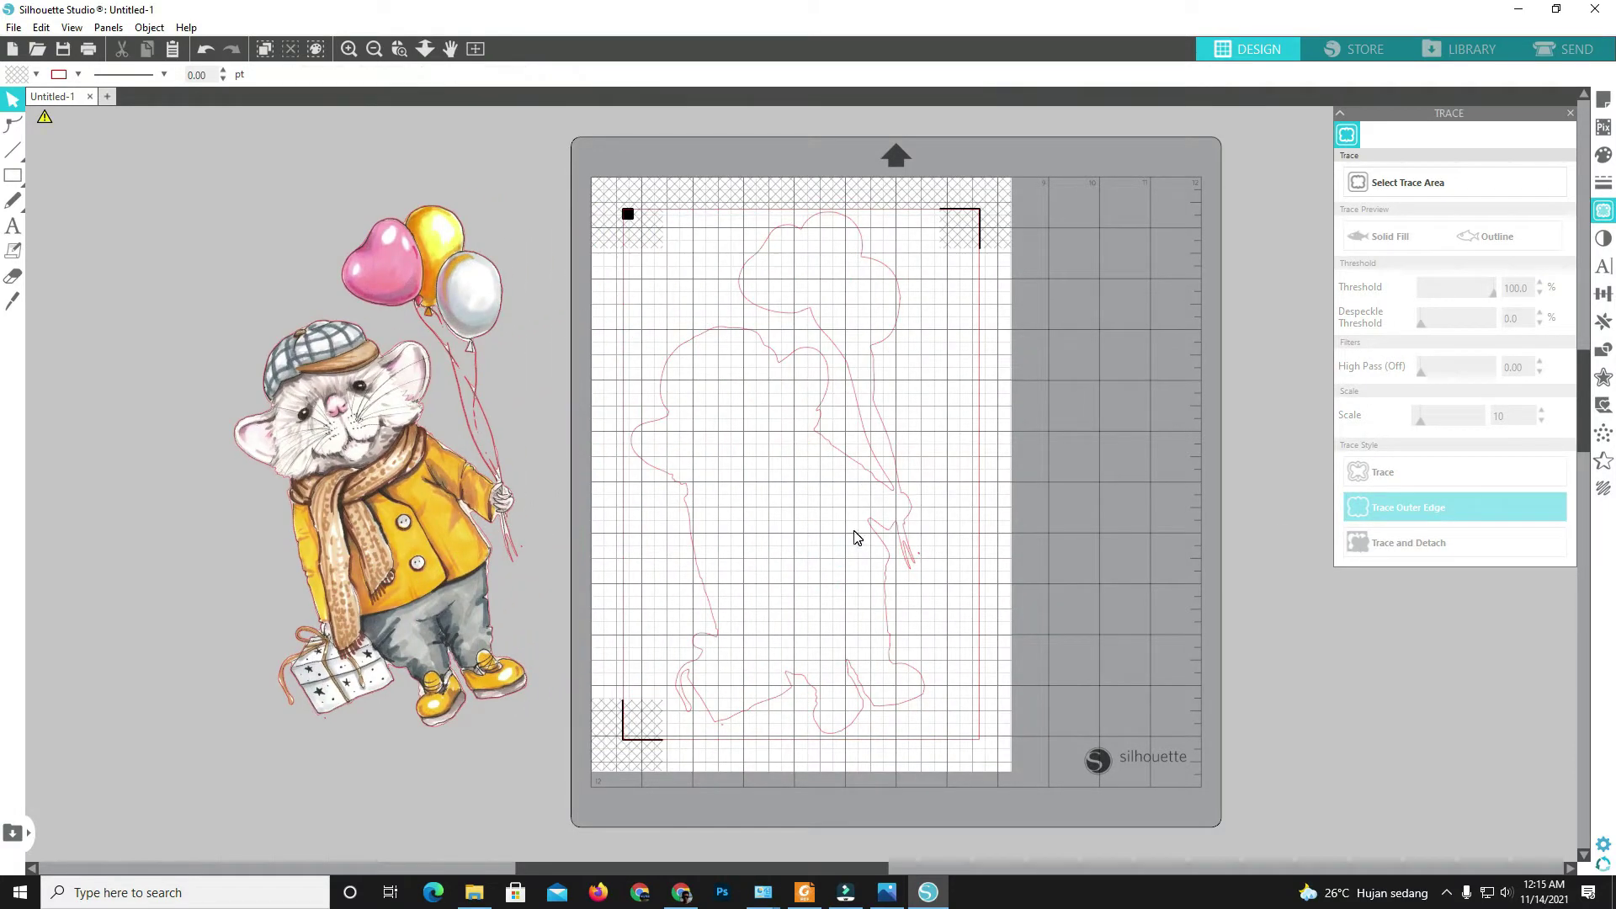
click(873, 469)
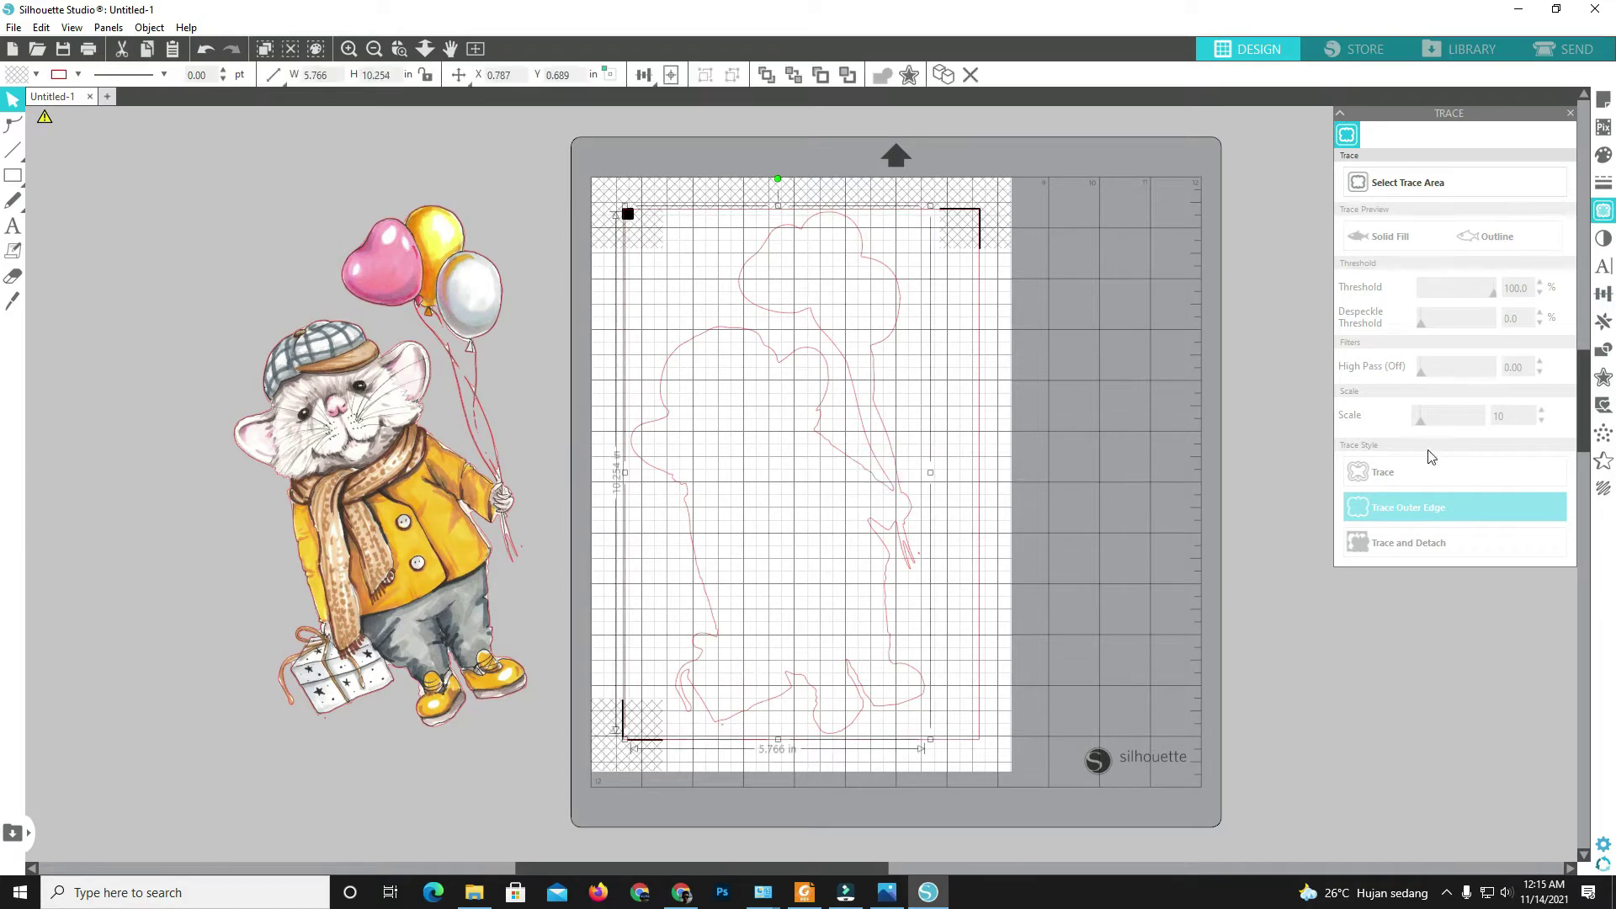
click(1604, 377)
click(1374, 160)
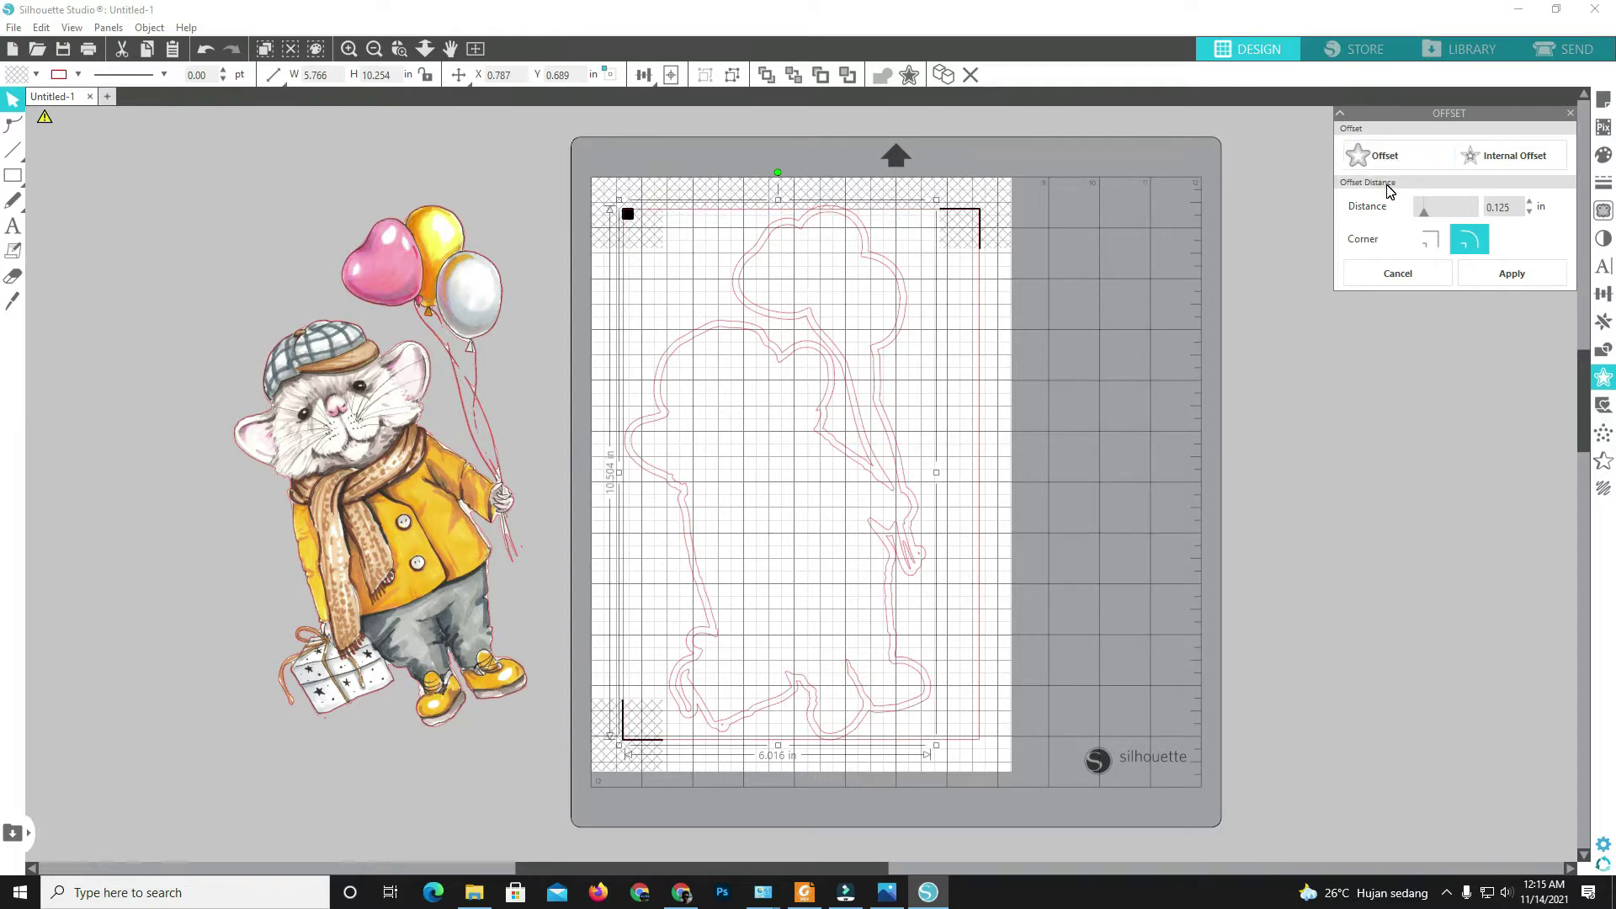
click(1512, 272)
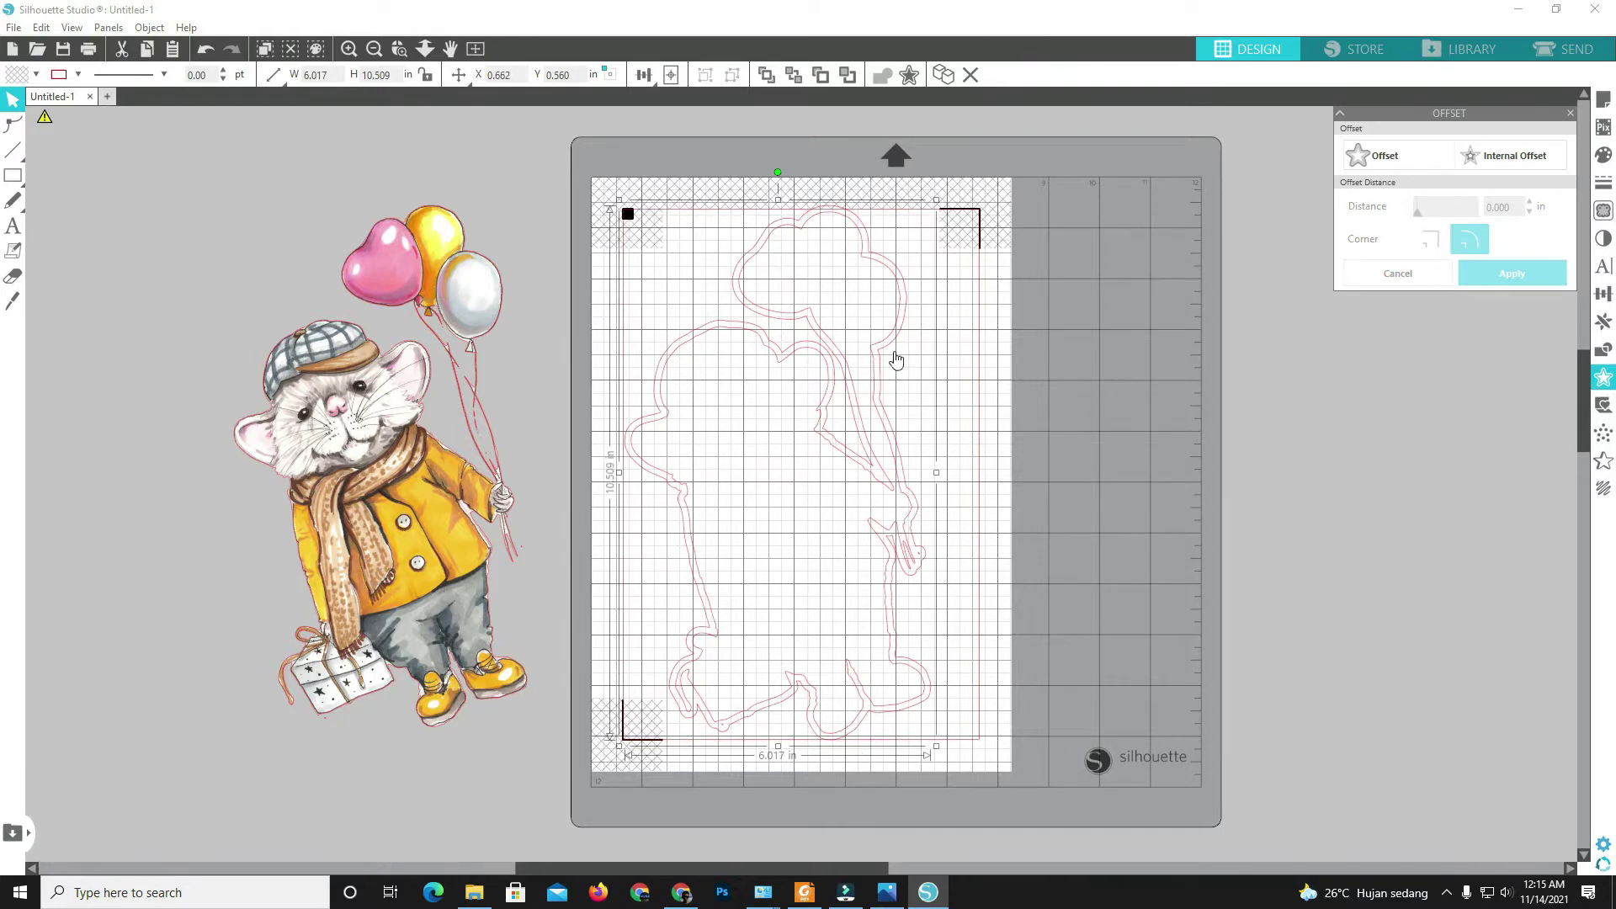
click(806, 683)
key(Delete)
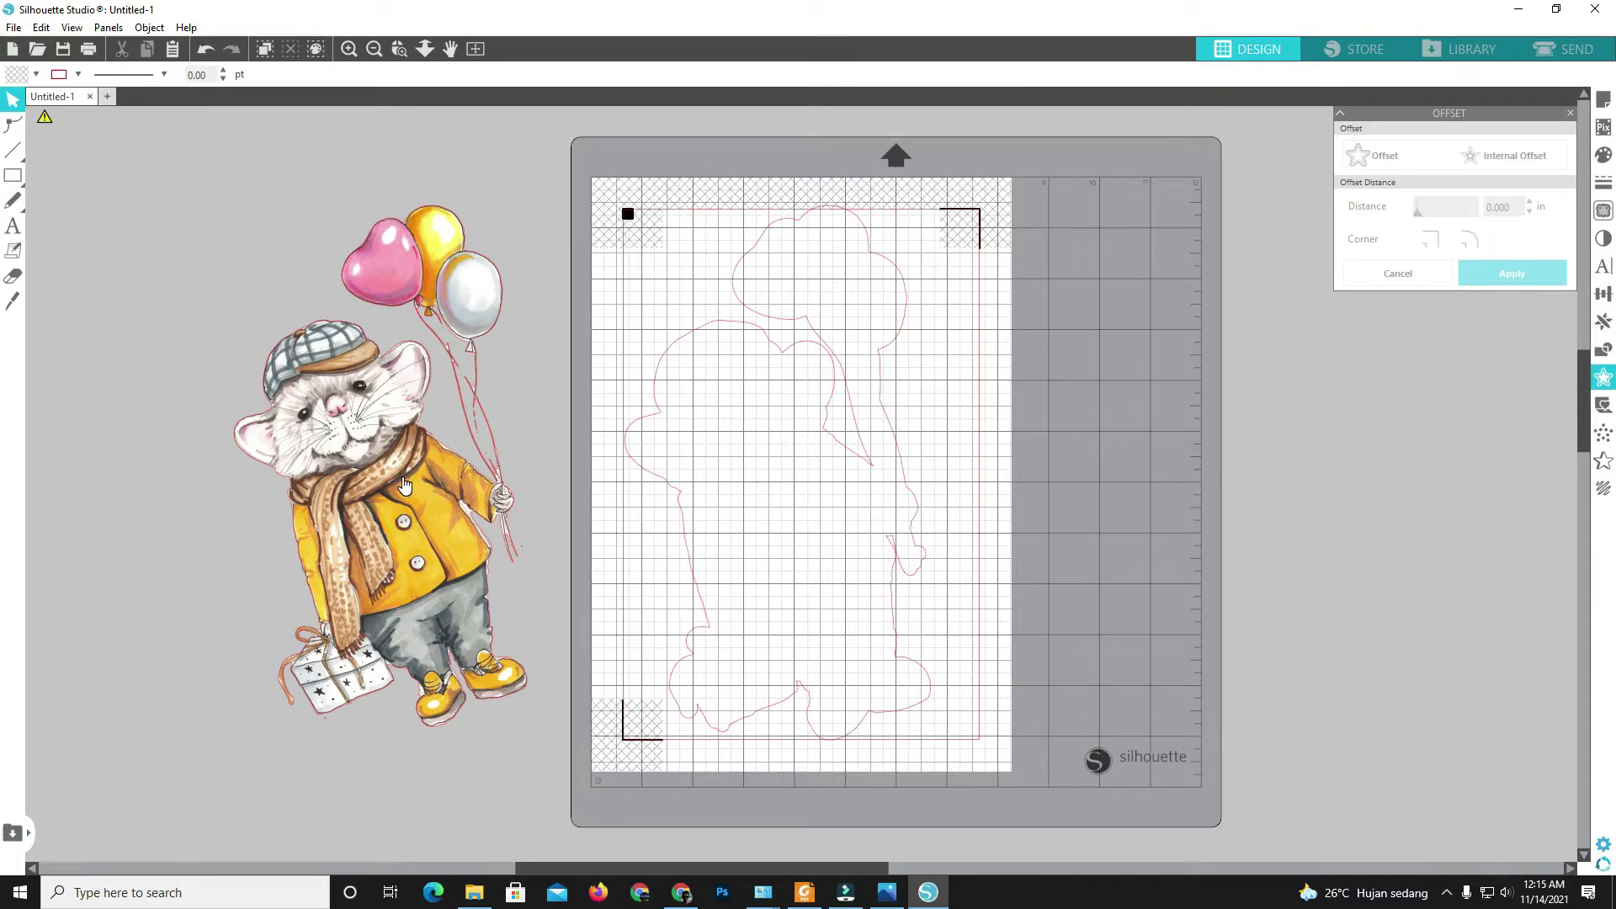
drag(402, 476, 776, 478)
click(1316, 483)
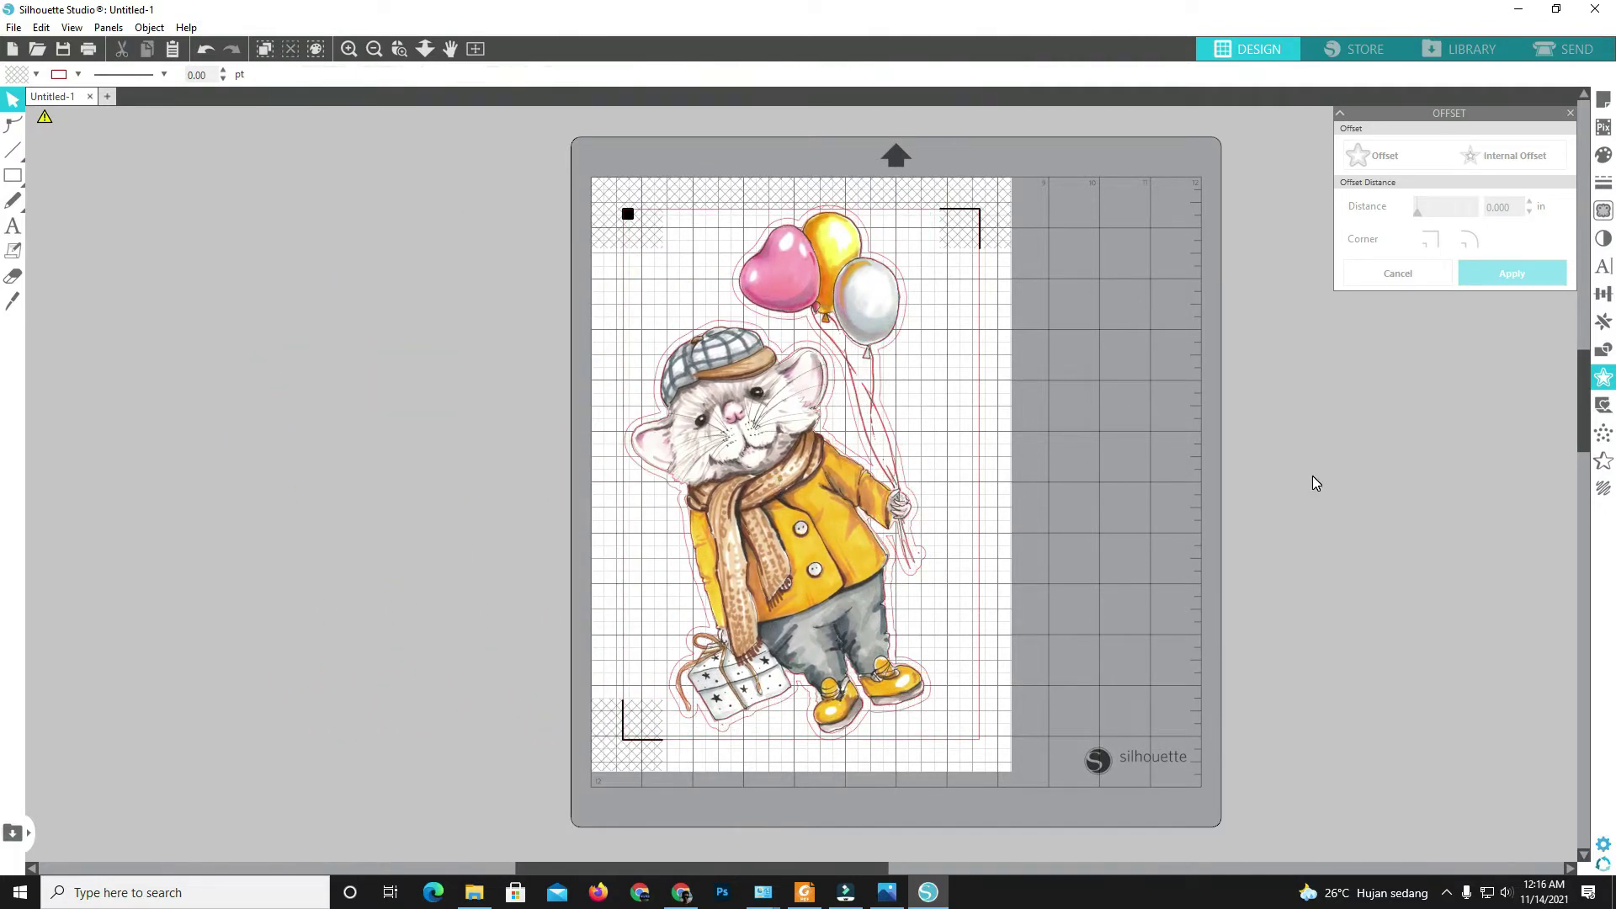
click(1563, 50)
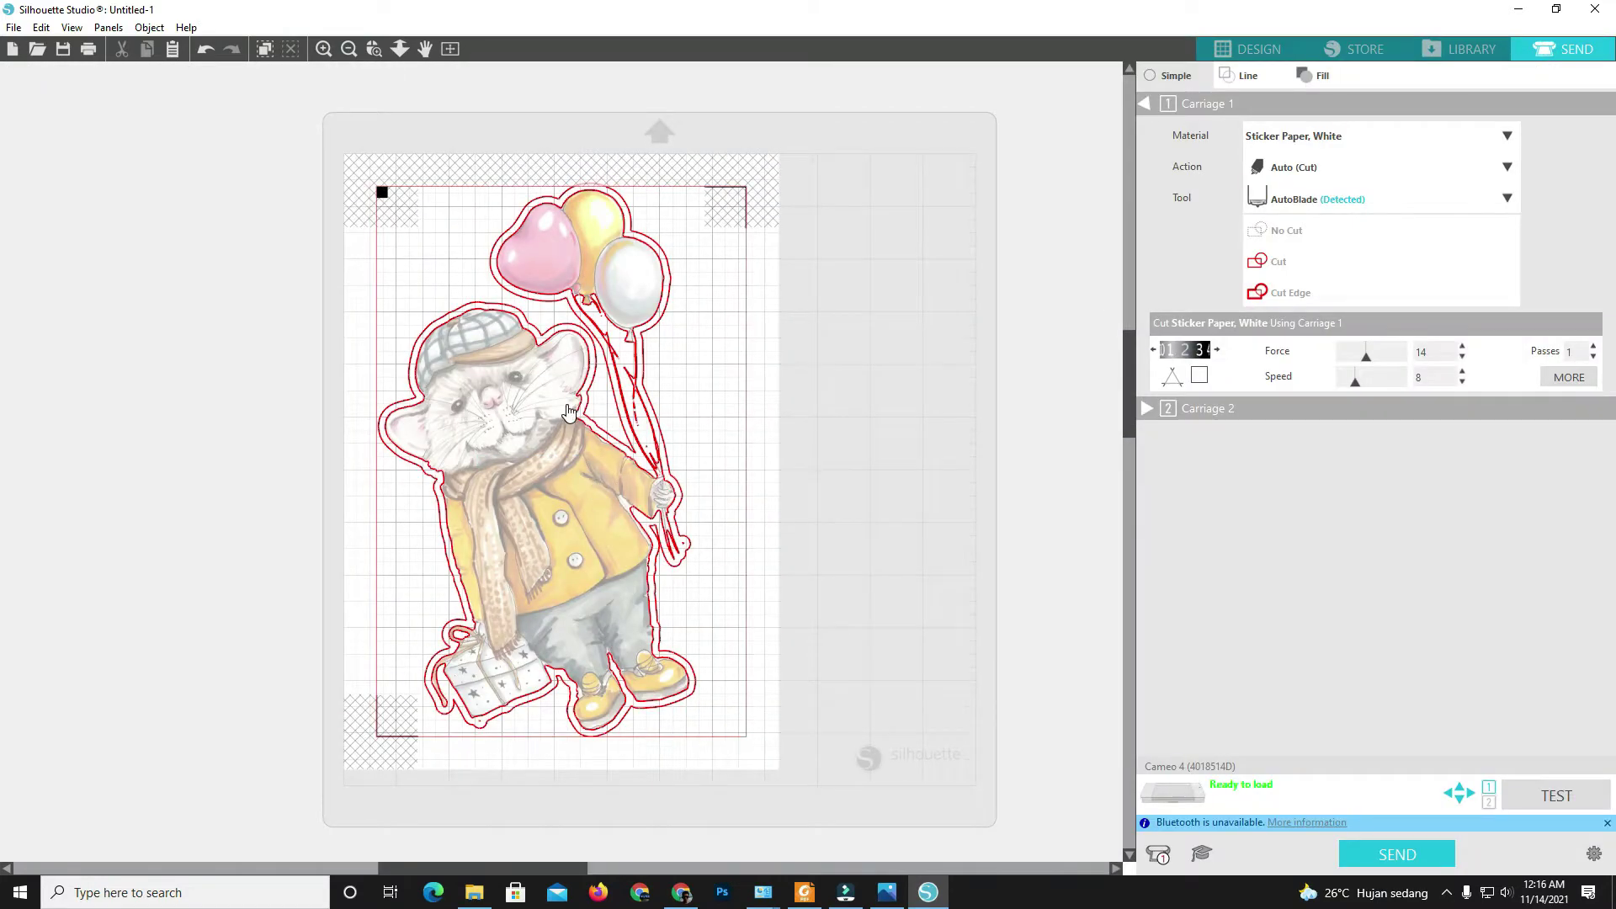
click(1253, 48)
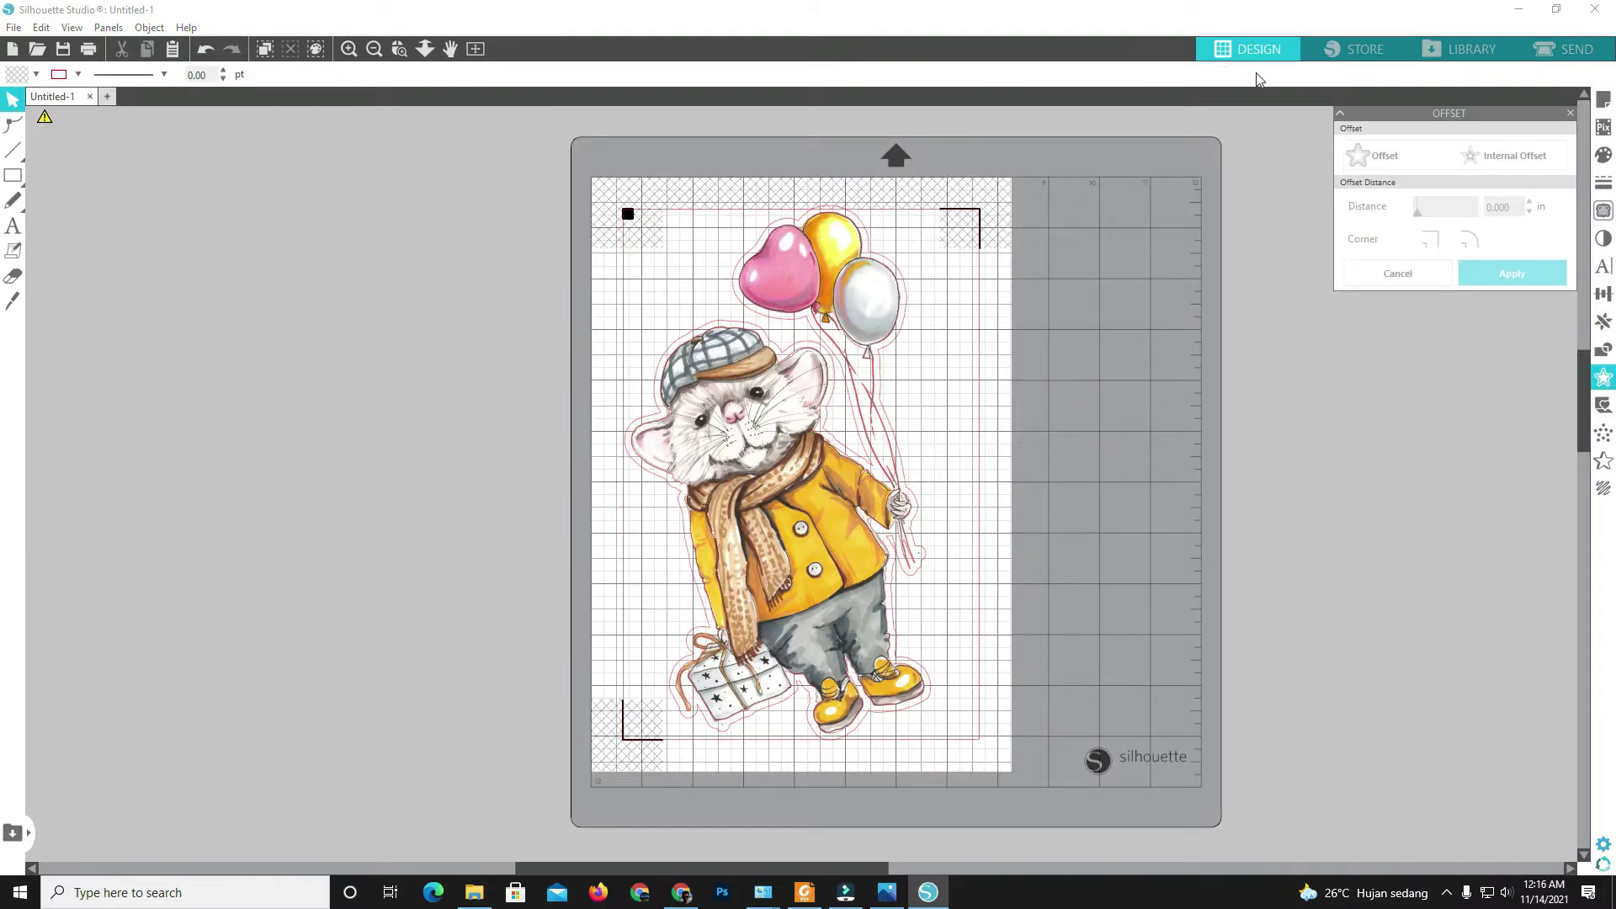
click(850, 497)
Move the mouse image off the mat and try Release Compound Path, Make Compound Path and Weld.
click(1607, 97)
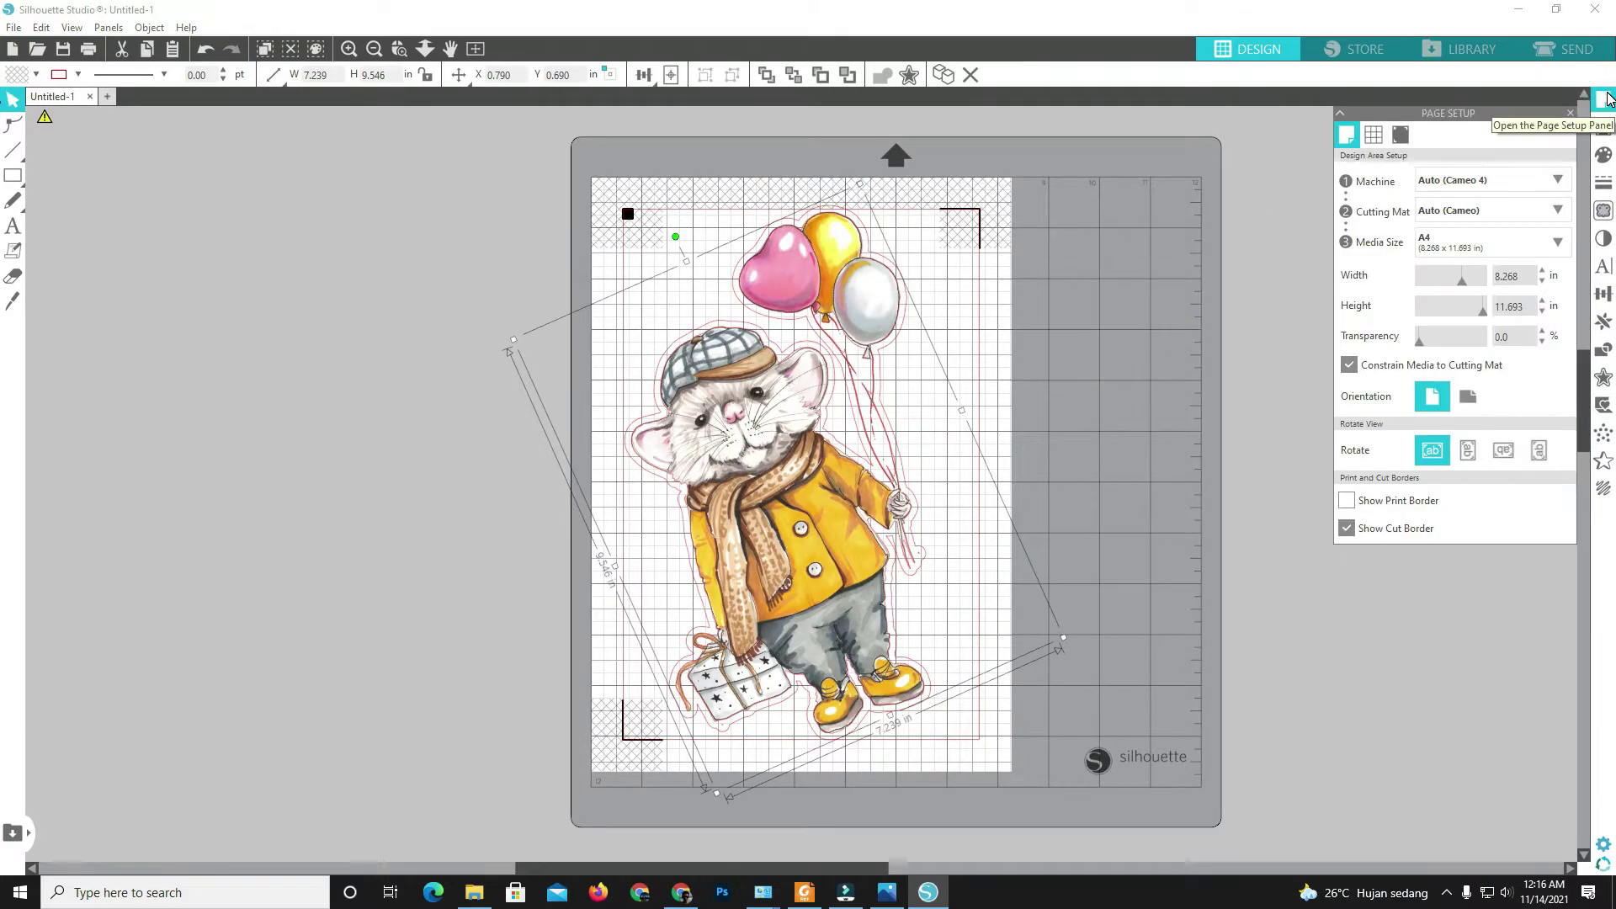
drag(882, 538, 529, 554)
right_click(507, 538)
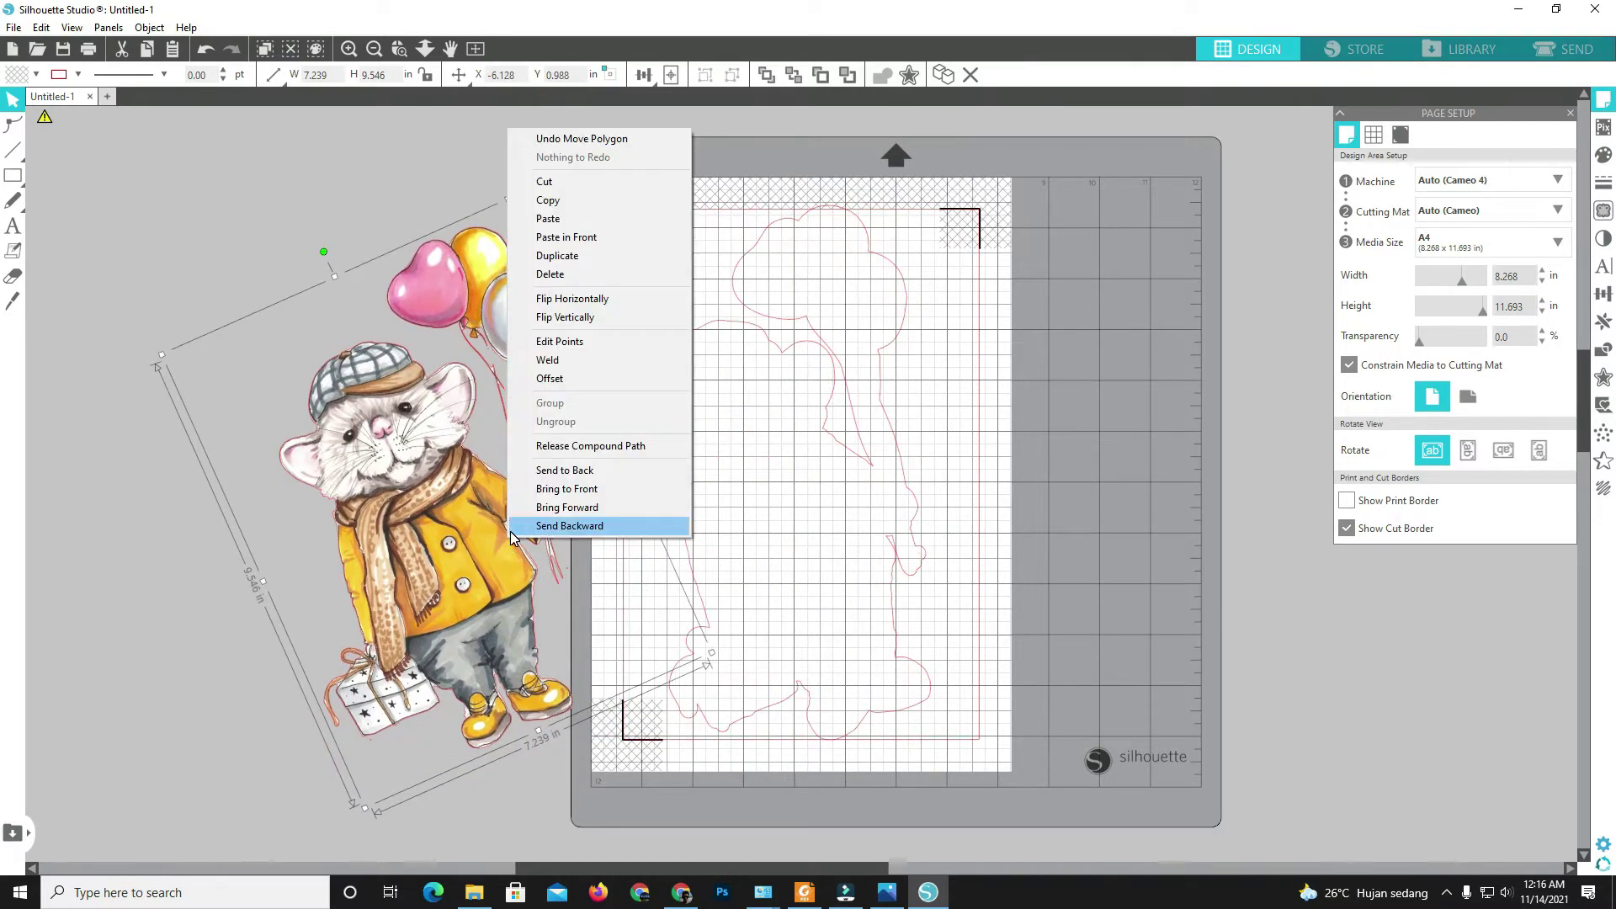
click(591, 446)
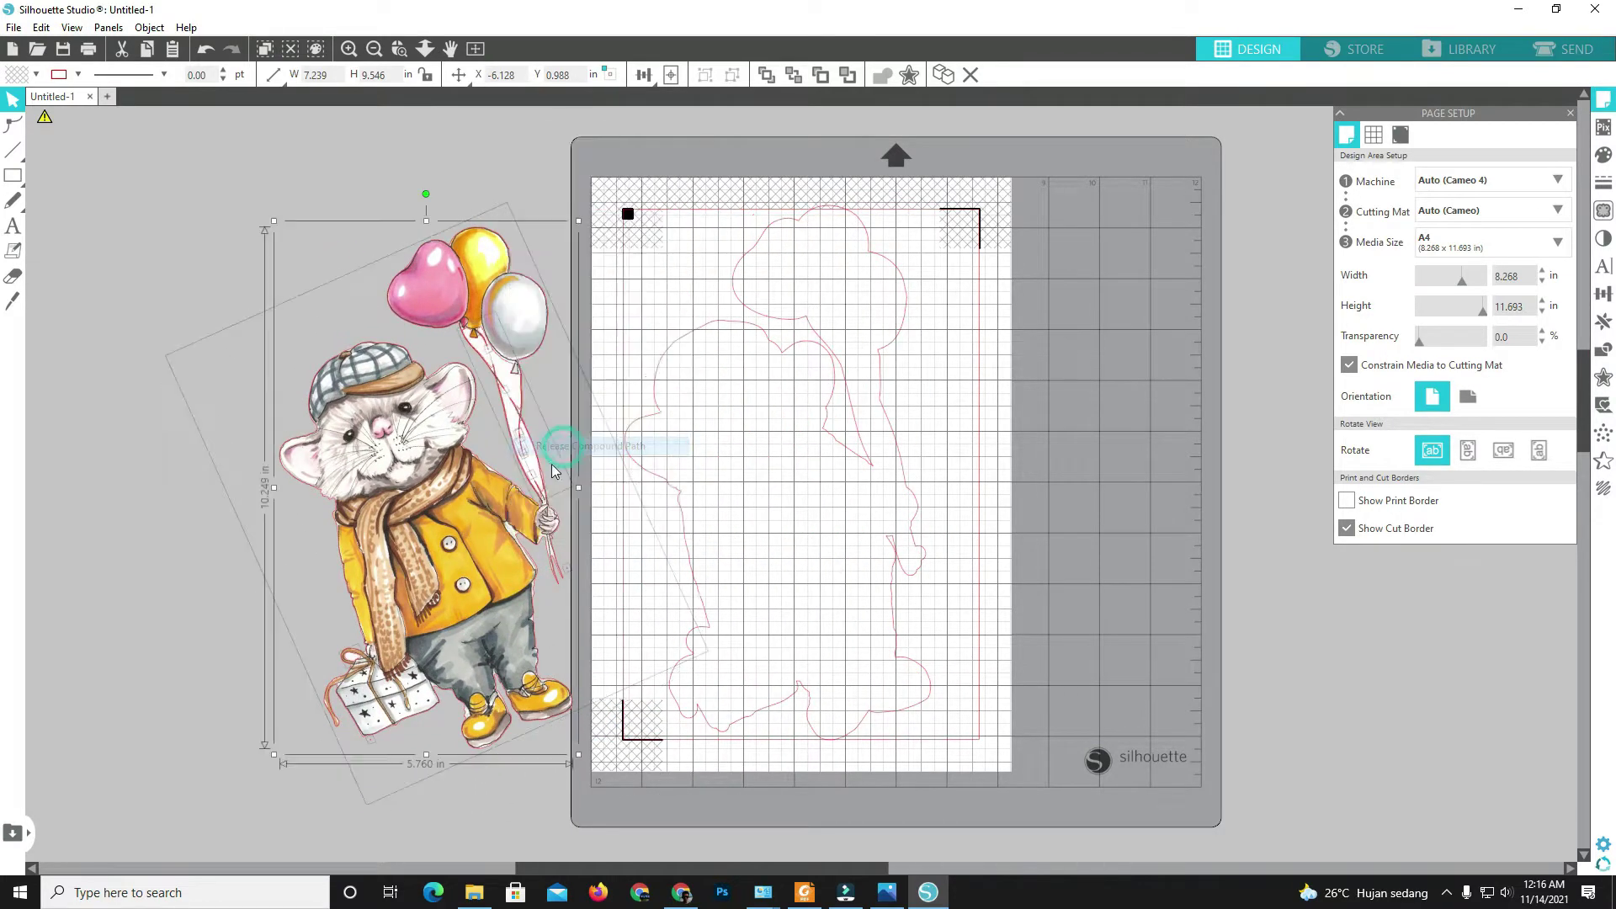
right_click(301, 596)
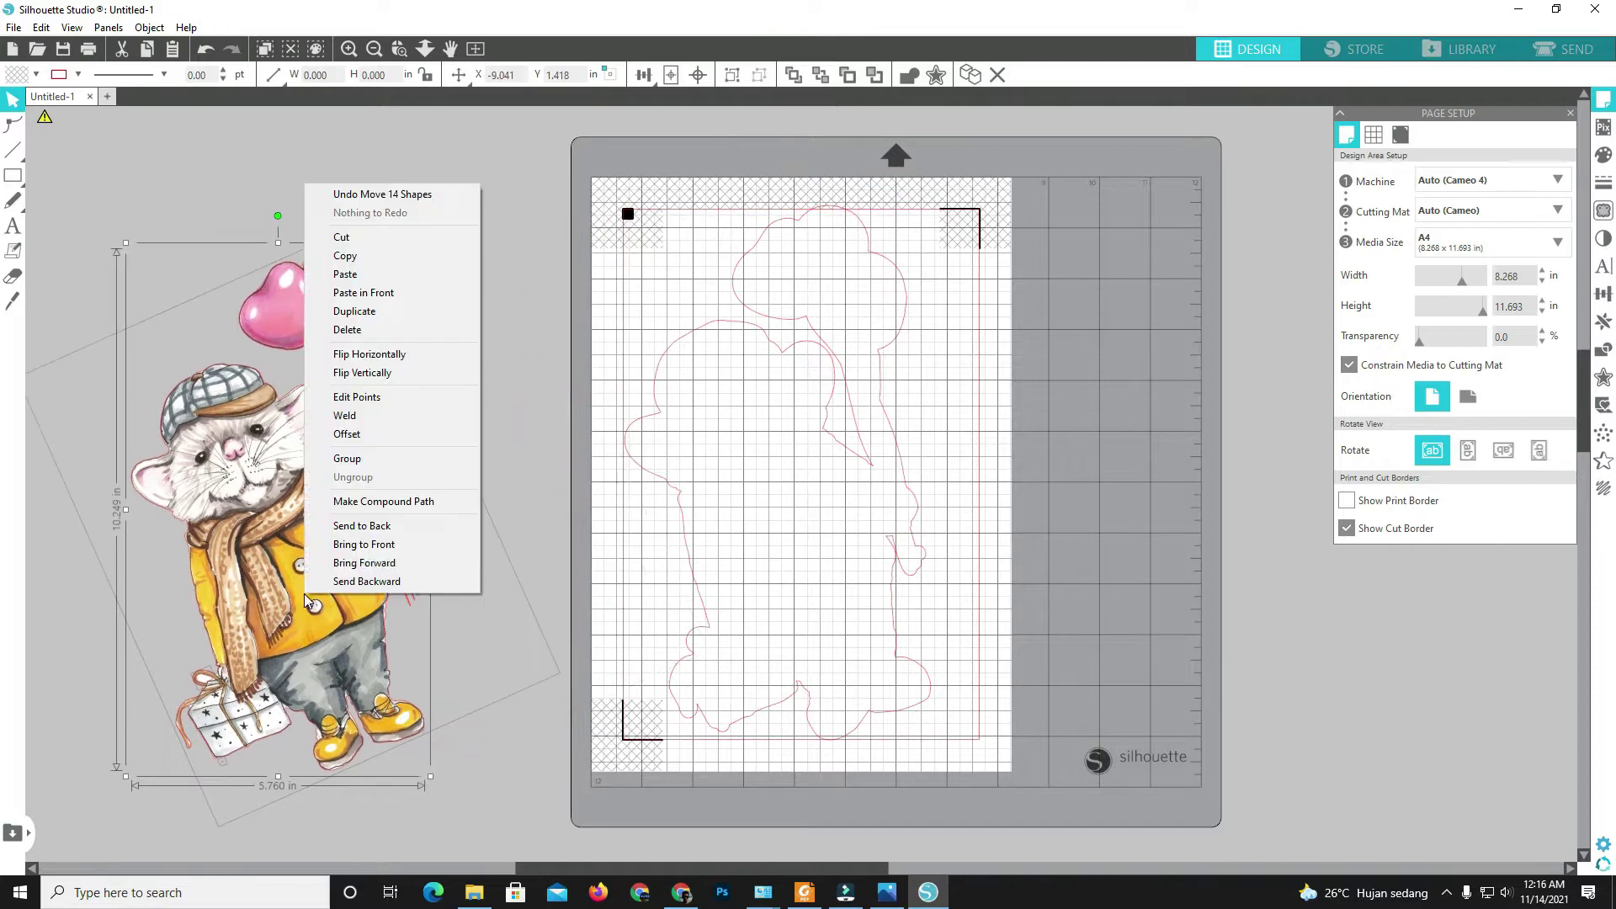
click(387, 502)
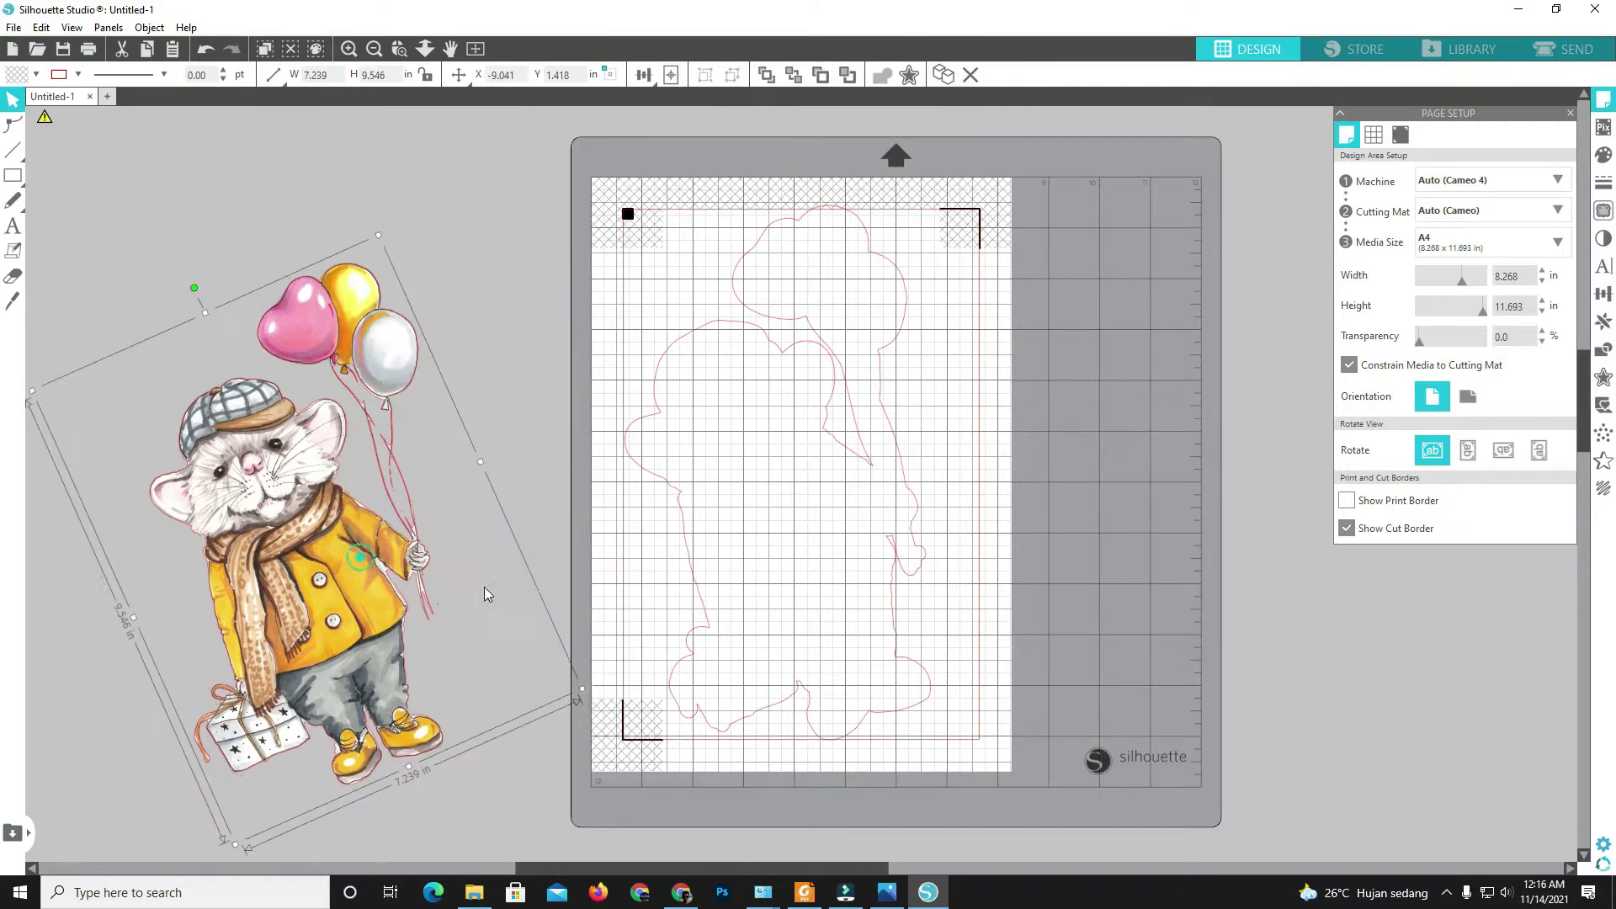
right_click(407, 516)
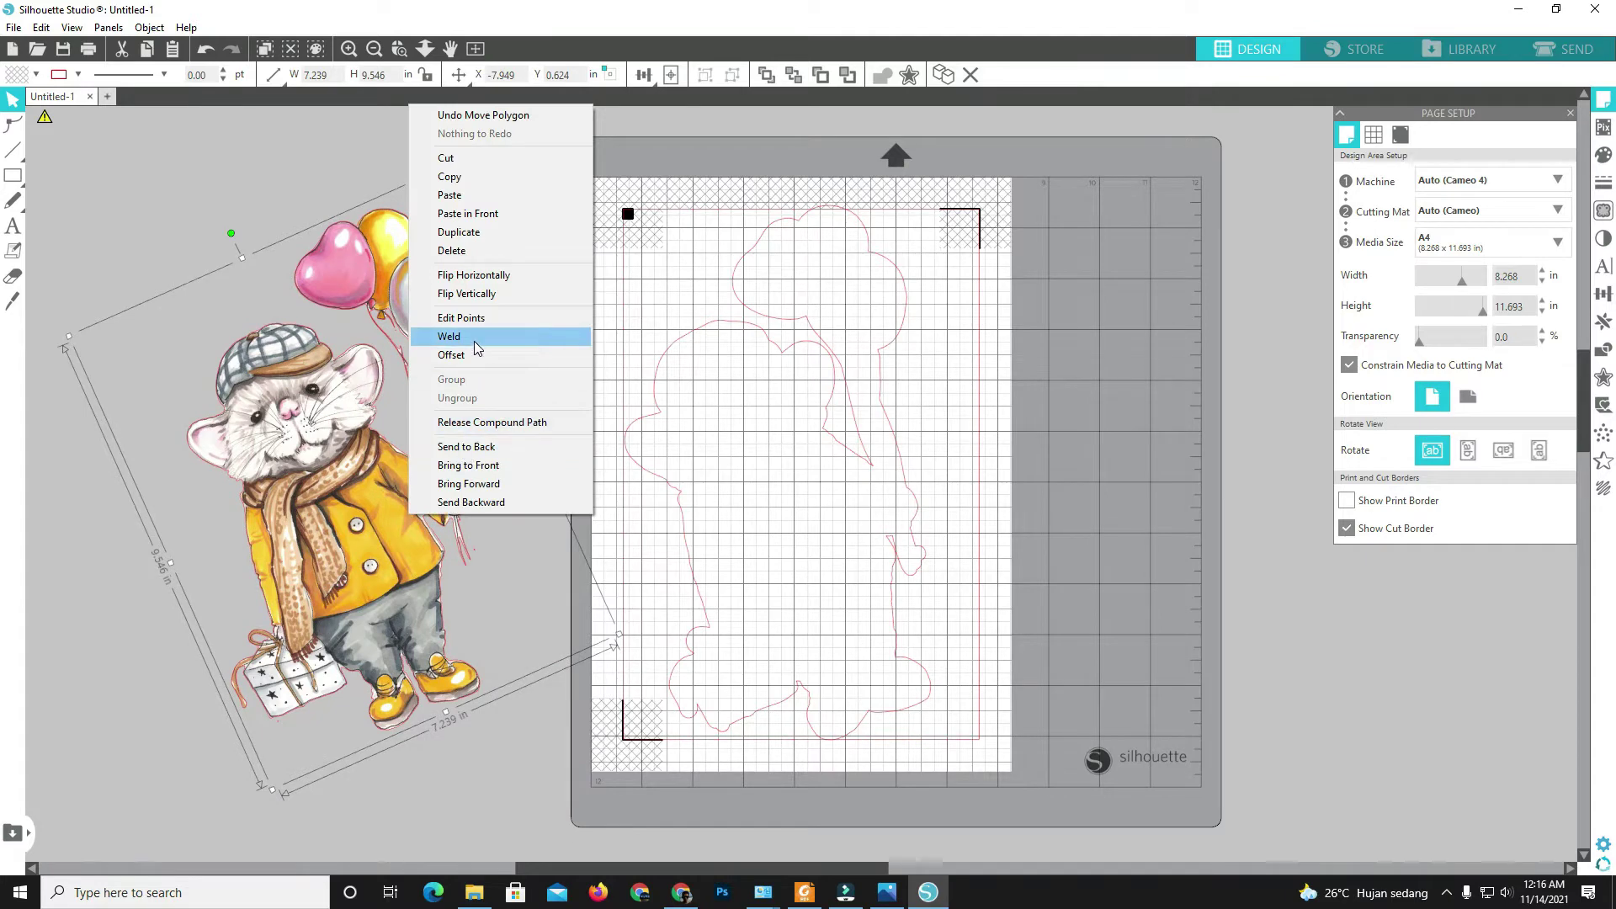
click(450, 337)
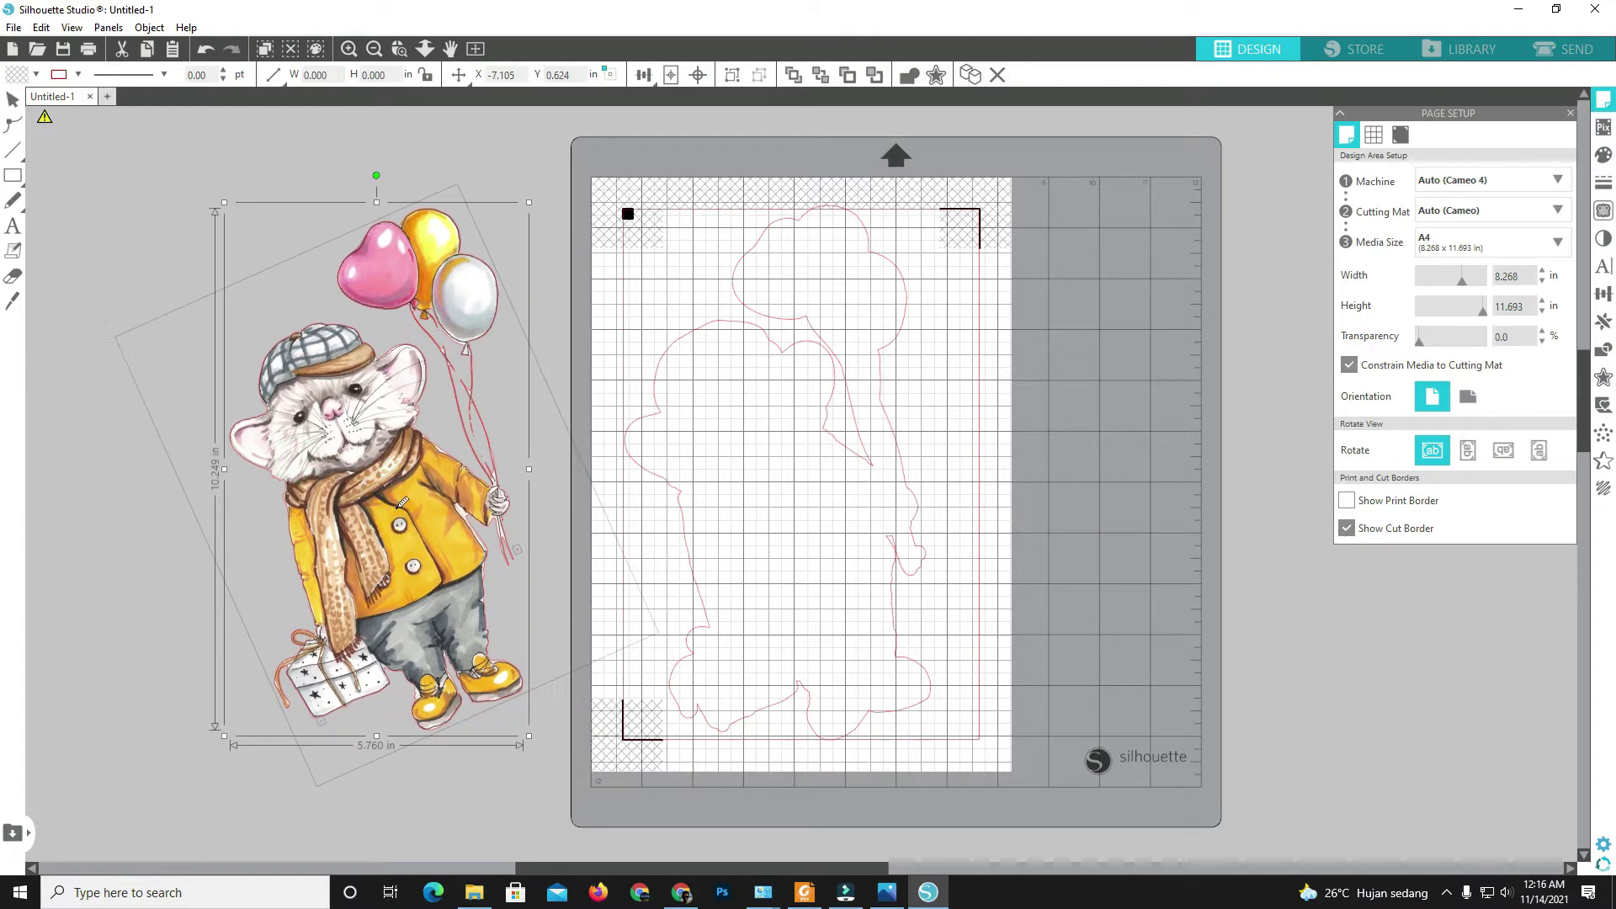
Undo the path changes and move the mouse image back onto the cutting mat.
key(ctrl+z)
key(ctrl+z)
key(ctrl+z)
key(ctrl+z)
key(ctrl+z)
key(ctrl+z)
key(ctrl+z)
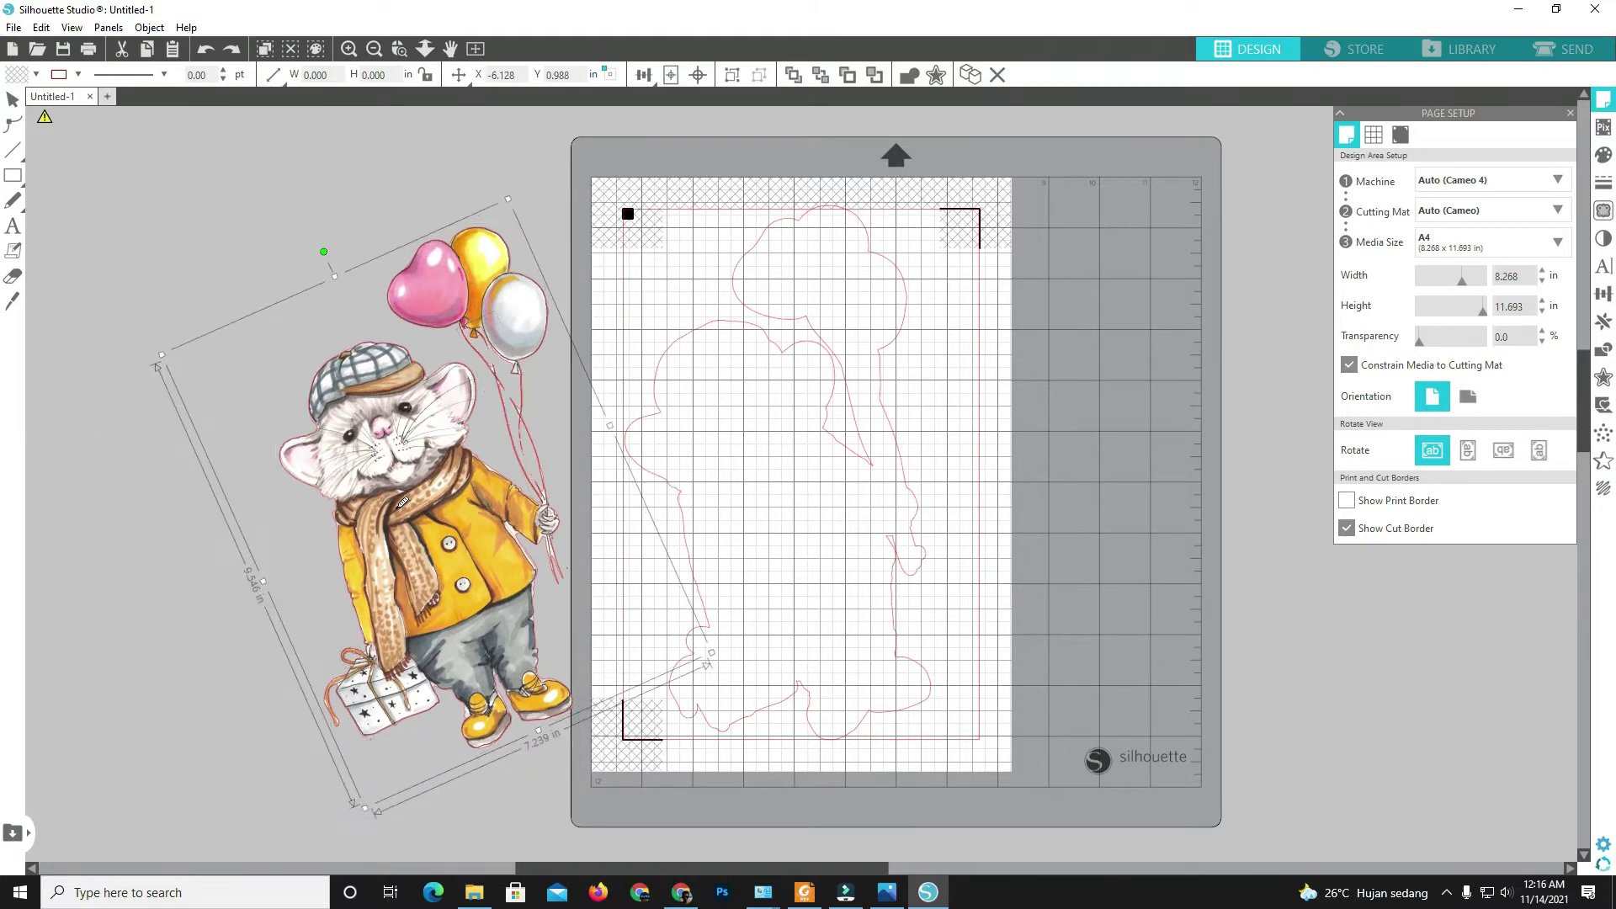
key(v)
drag(793, 541, 350, 518)
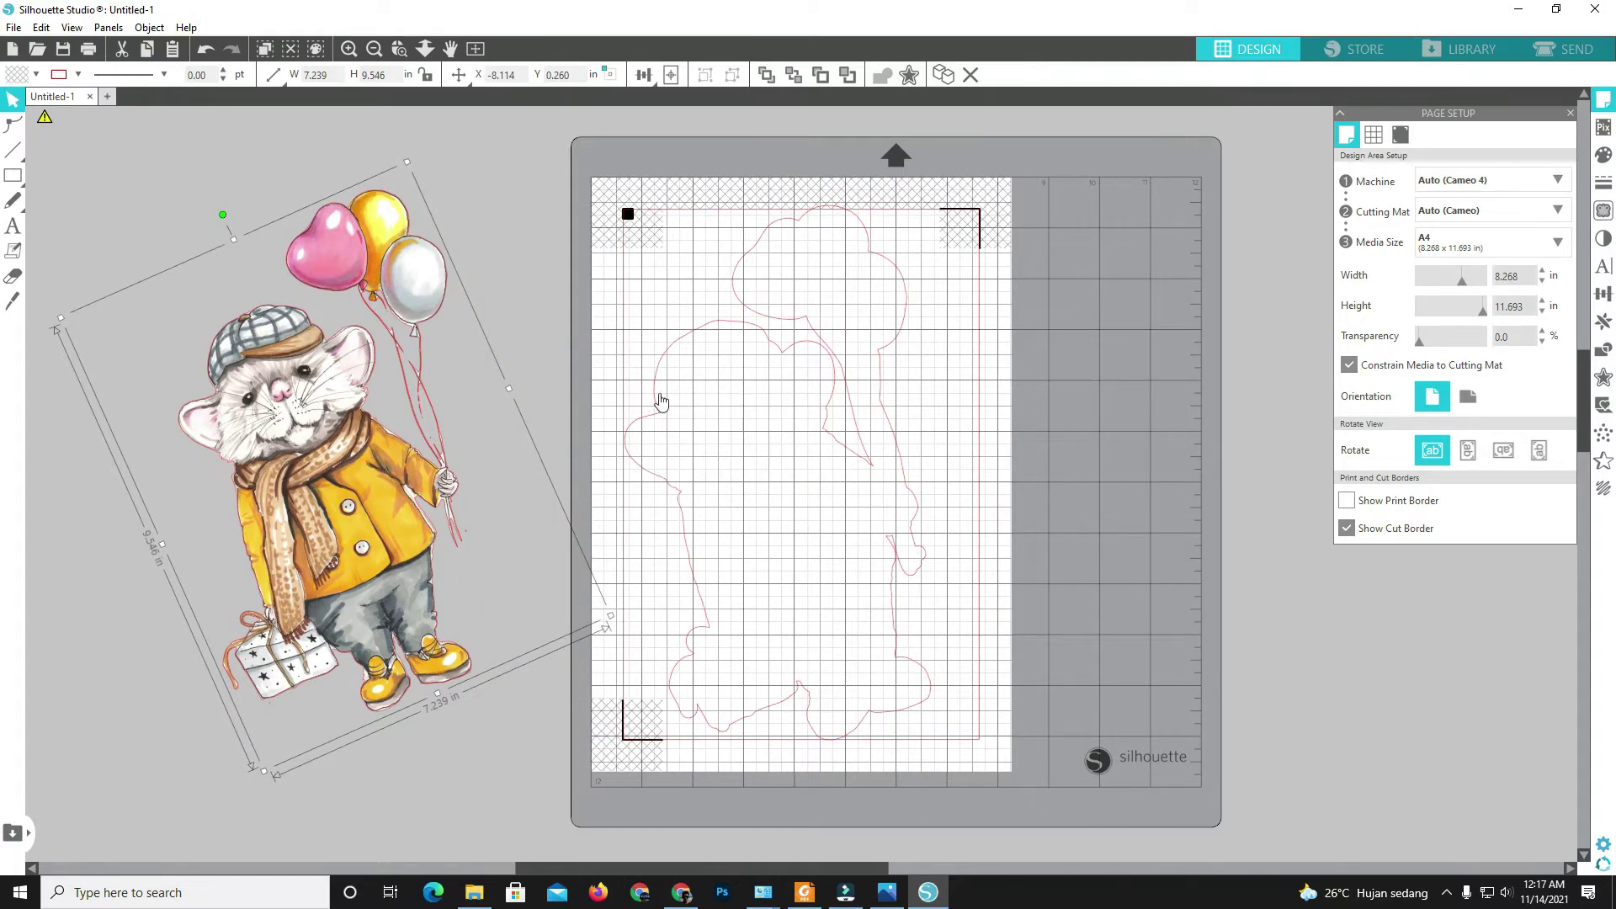
right_click(424, 406)
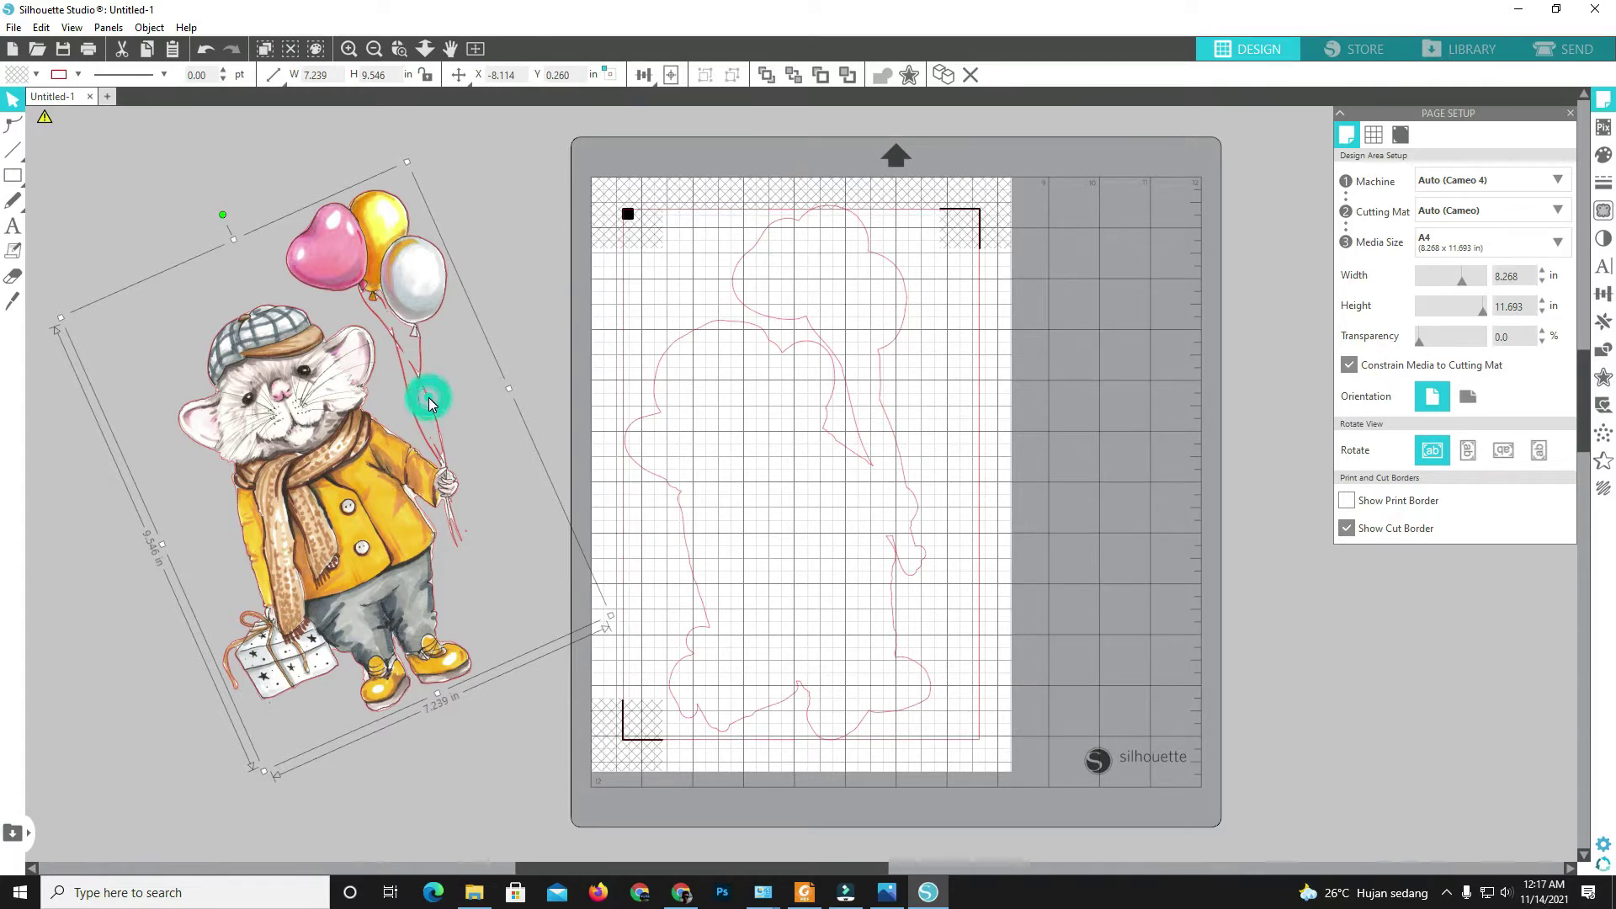
right_click(348, 510)
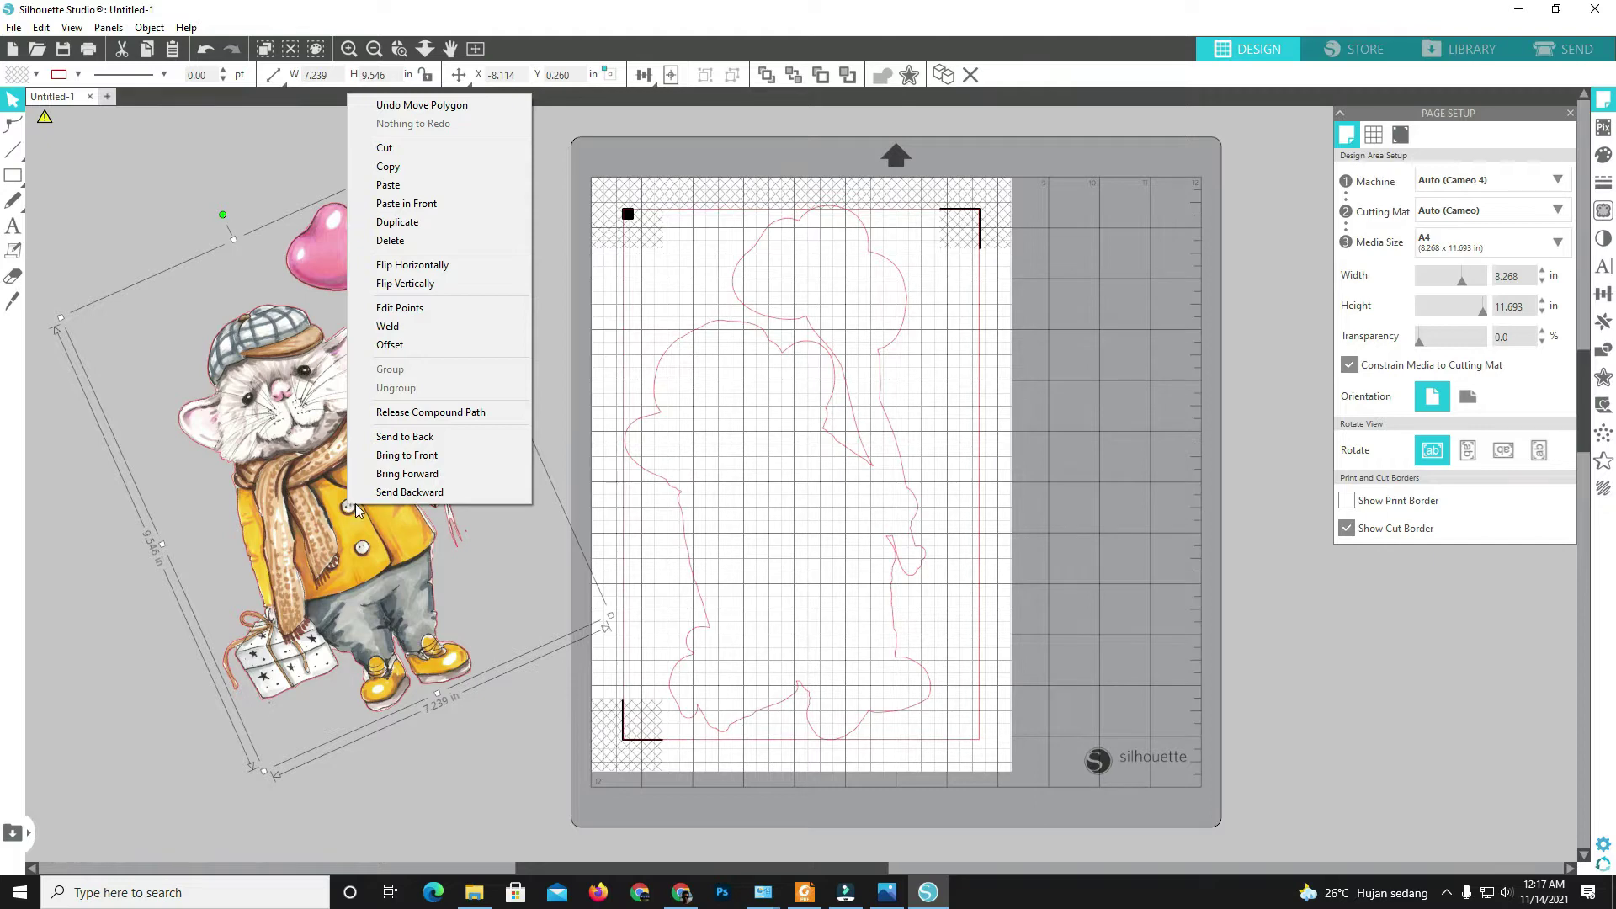
click(375, 540)
drag(371, 604, 822, 623)
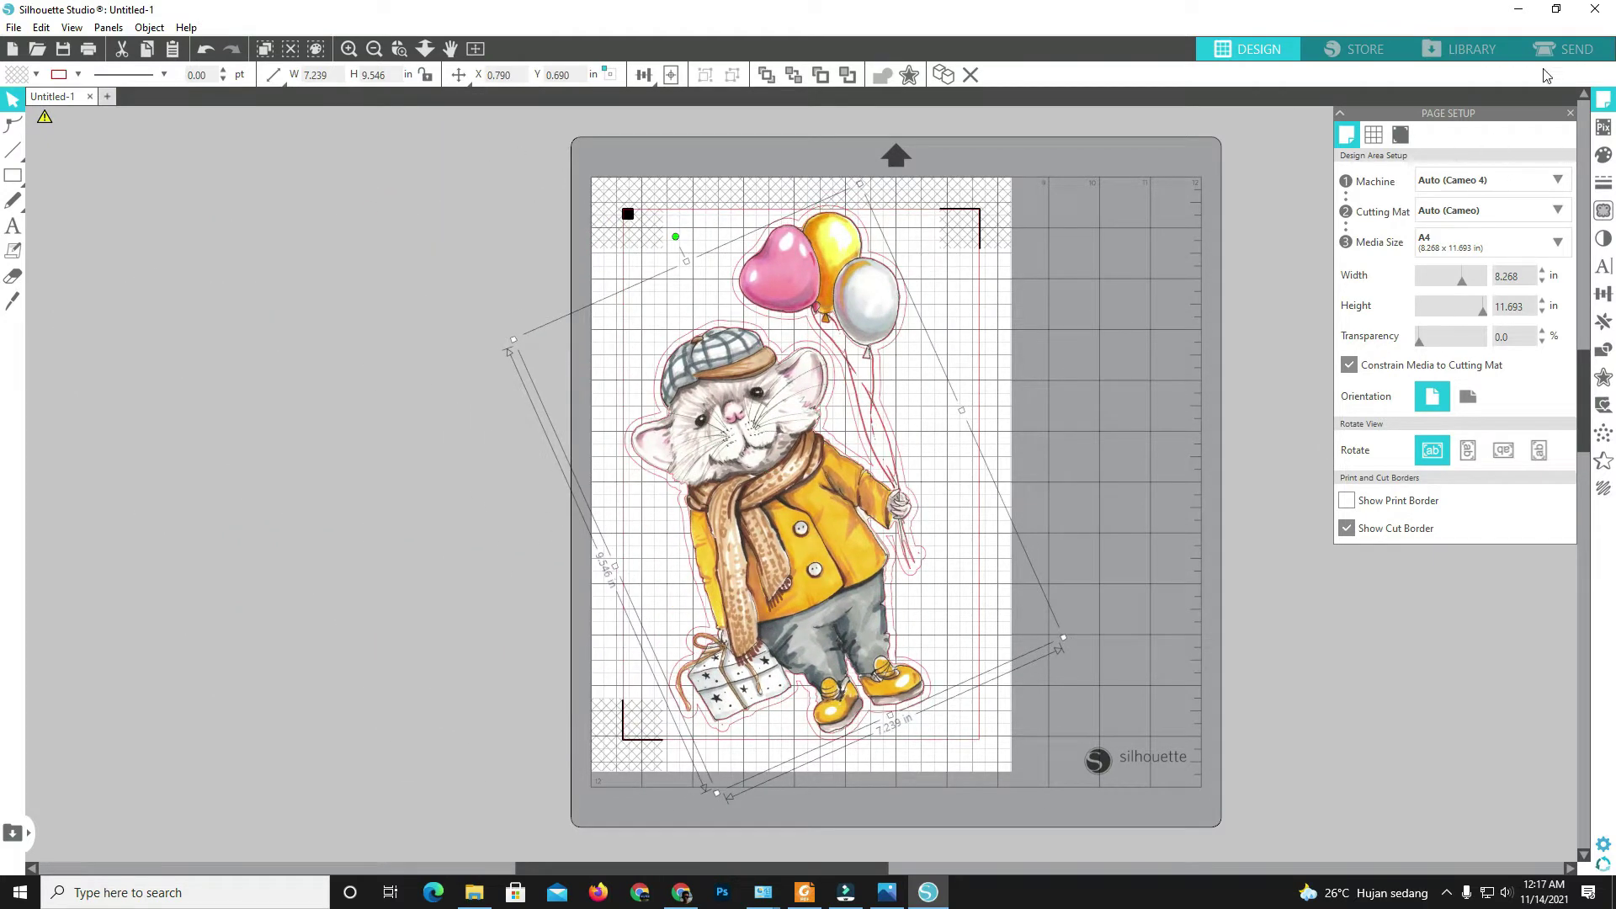
In the Send settings, set the sticker outline to Cut Edge.
click(1564, 48)
click(1293, 266)
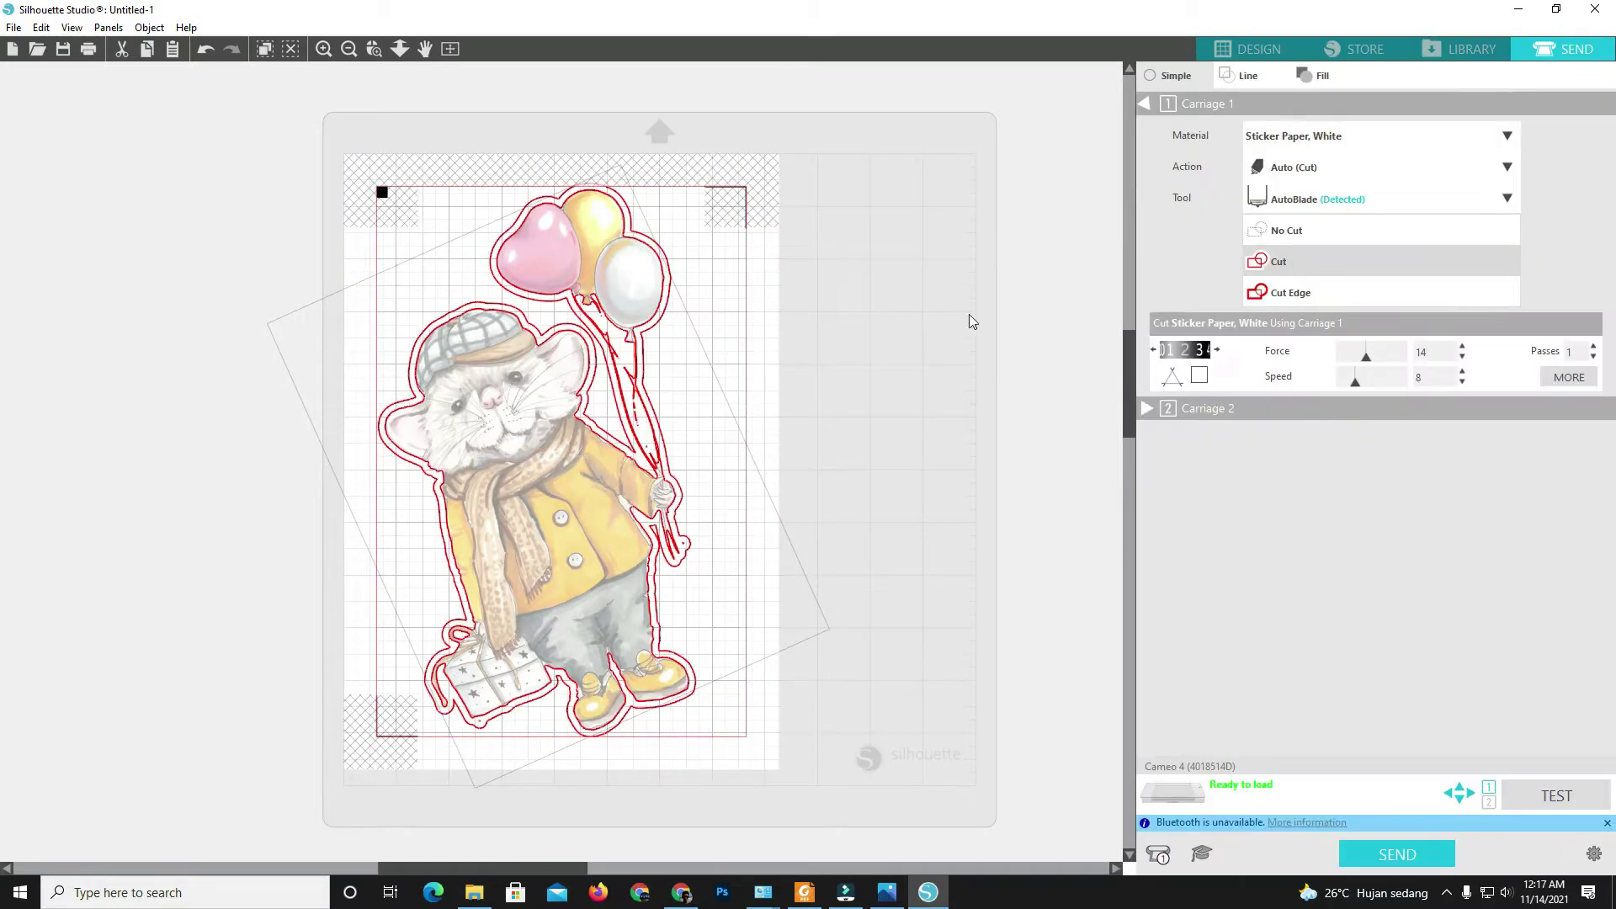
click(1288, 294)
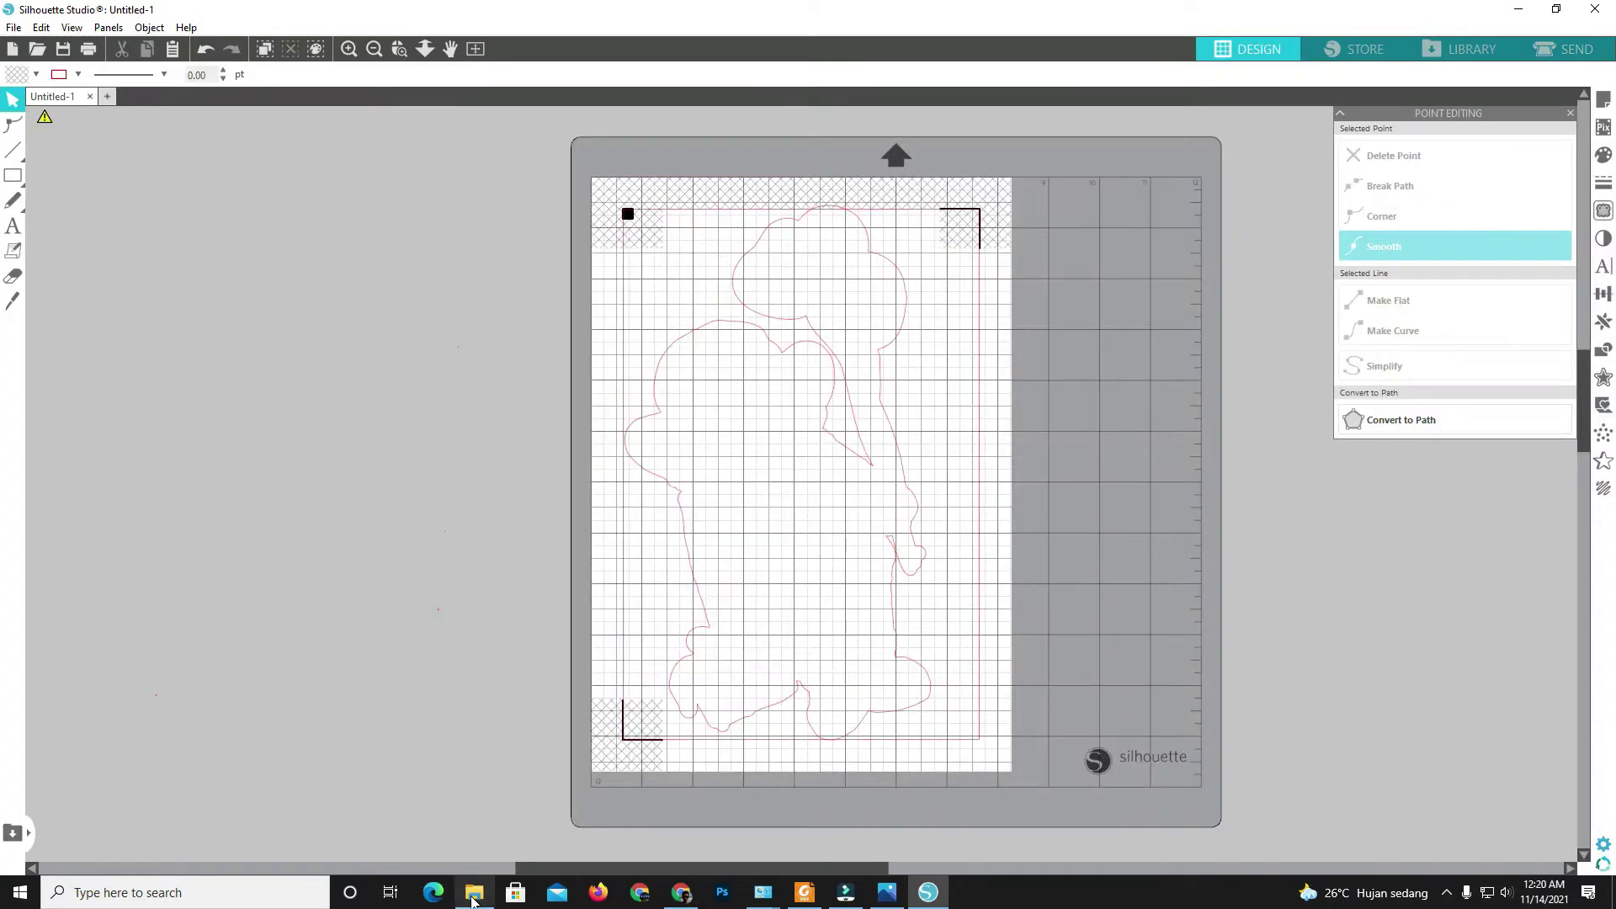
Re-save the Untitled design (1) image from Downloads in Paint and close Paint.
click(474, 892)
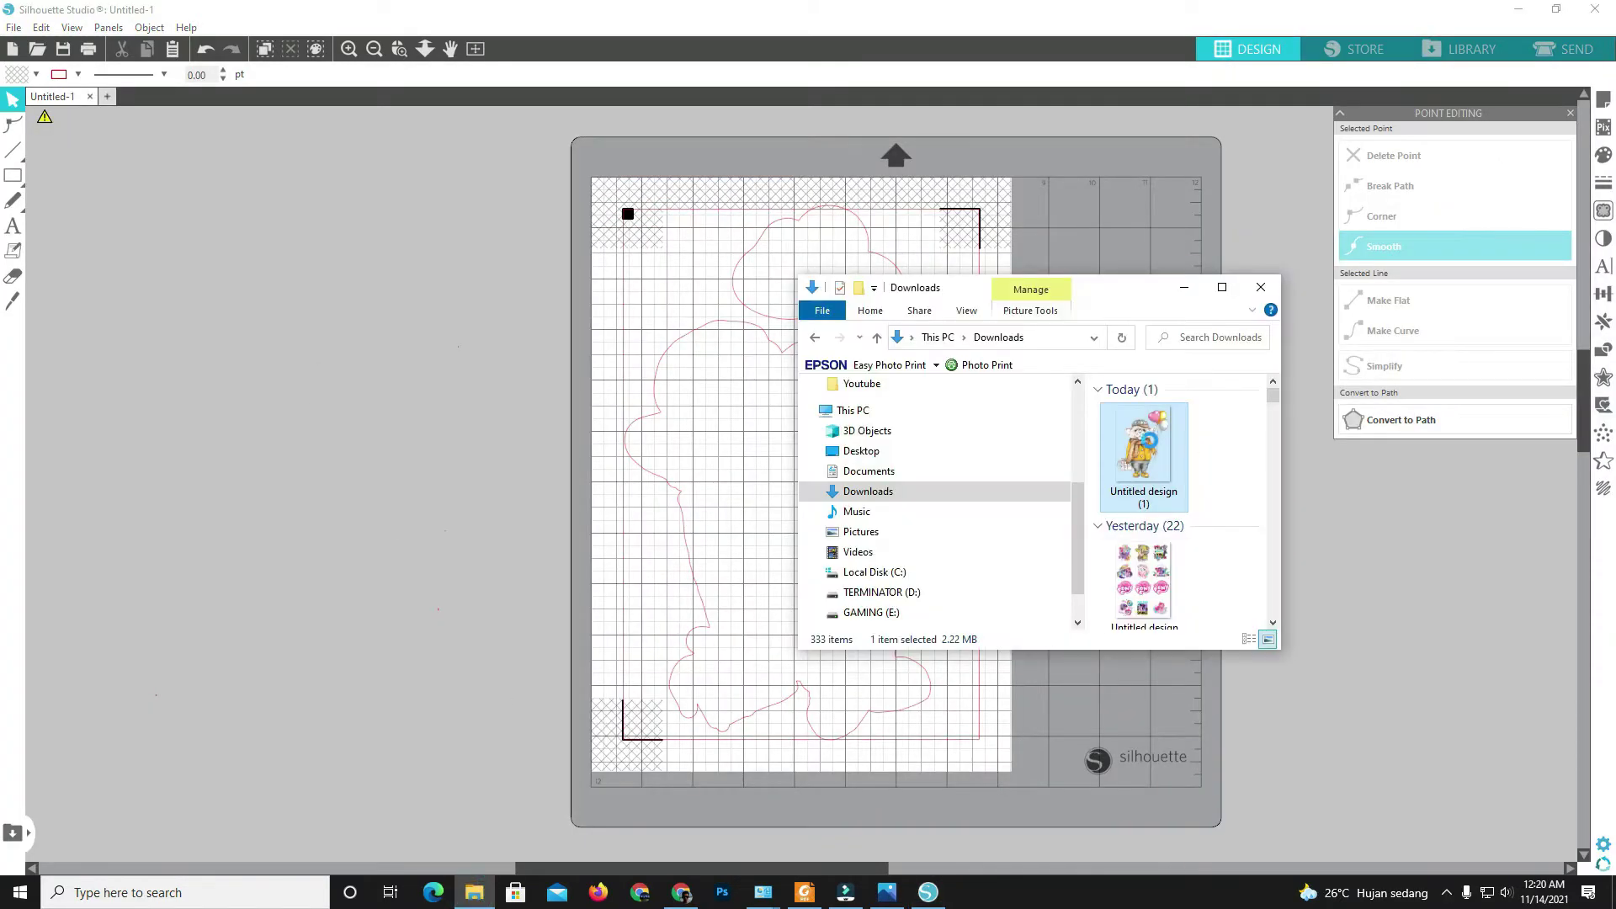
right_click(1142, 447)
click(1179, 412)
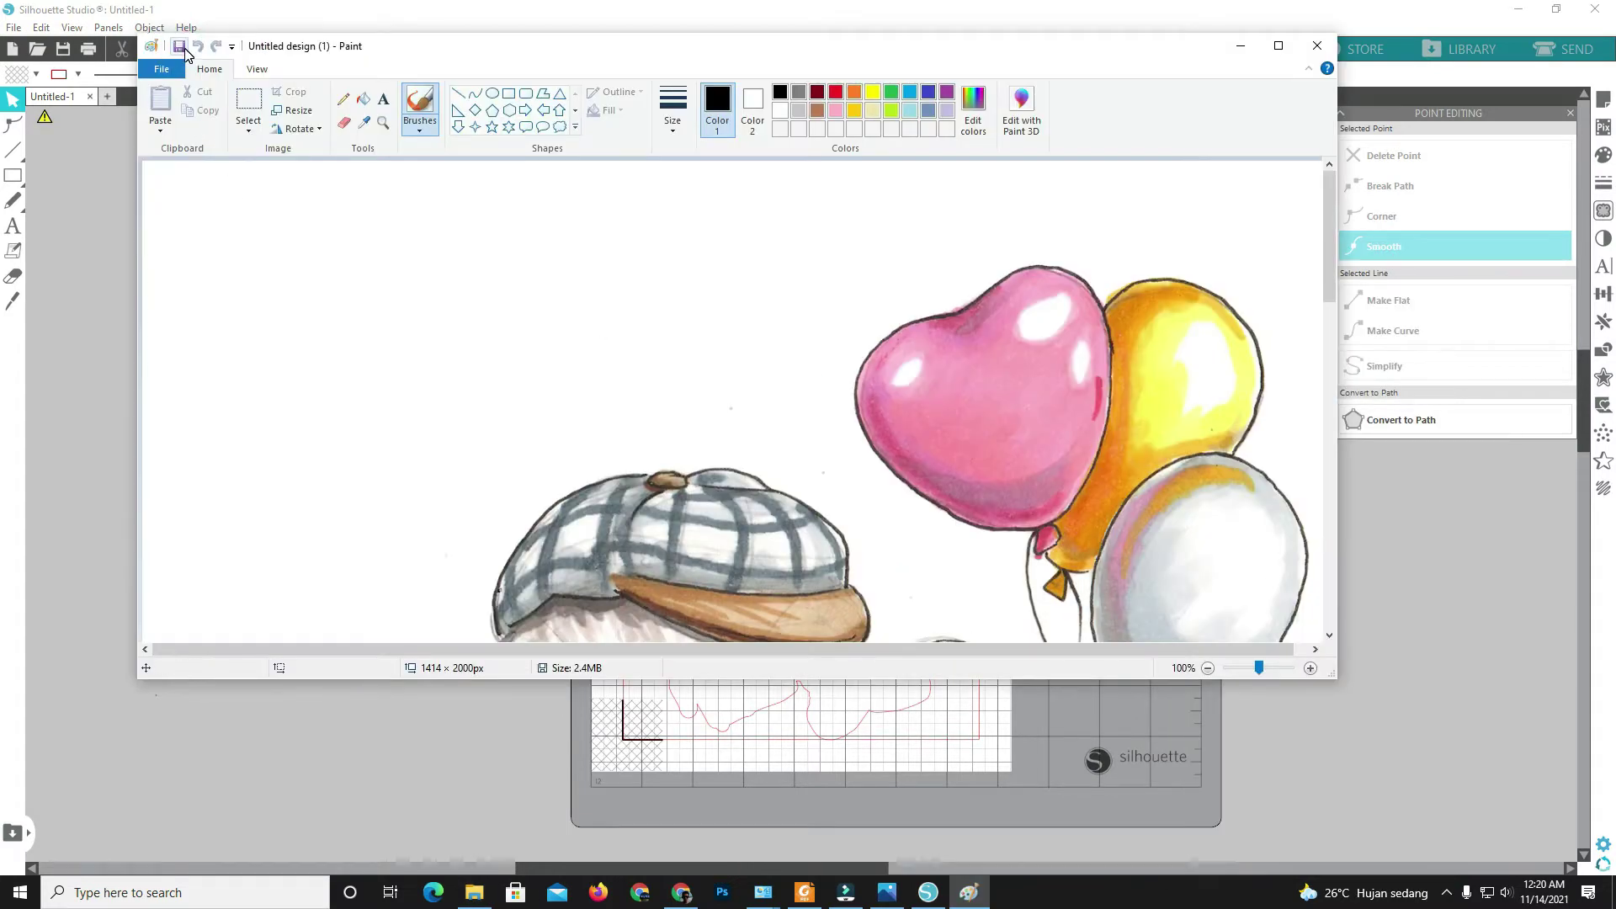
click(181, 48)
click(1318, 46)
Refresh Downloads and drag Untitled design (1) onto the Silhouette canvas.
right_click(1235, 467)
click(1254, 533)
drag(1144, 454, 724, 524)
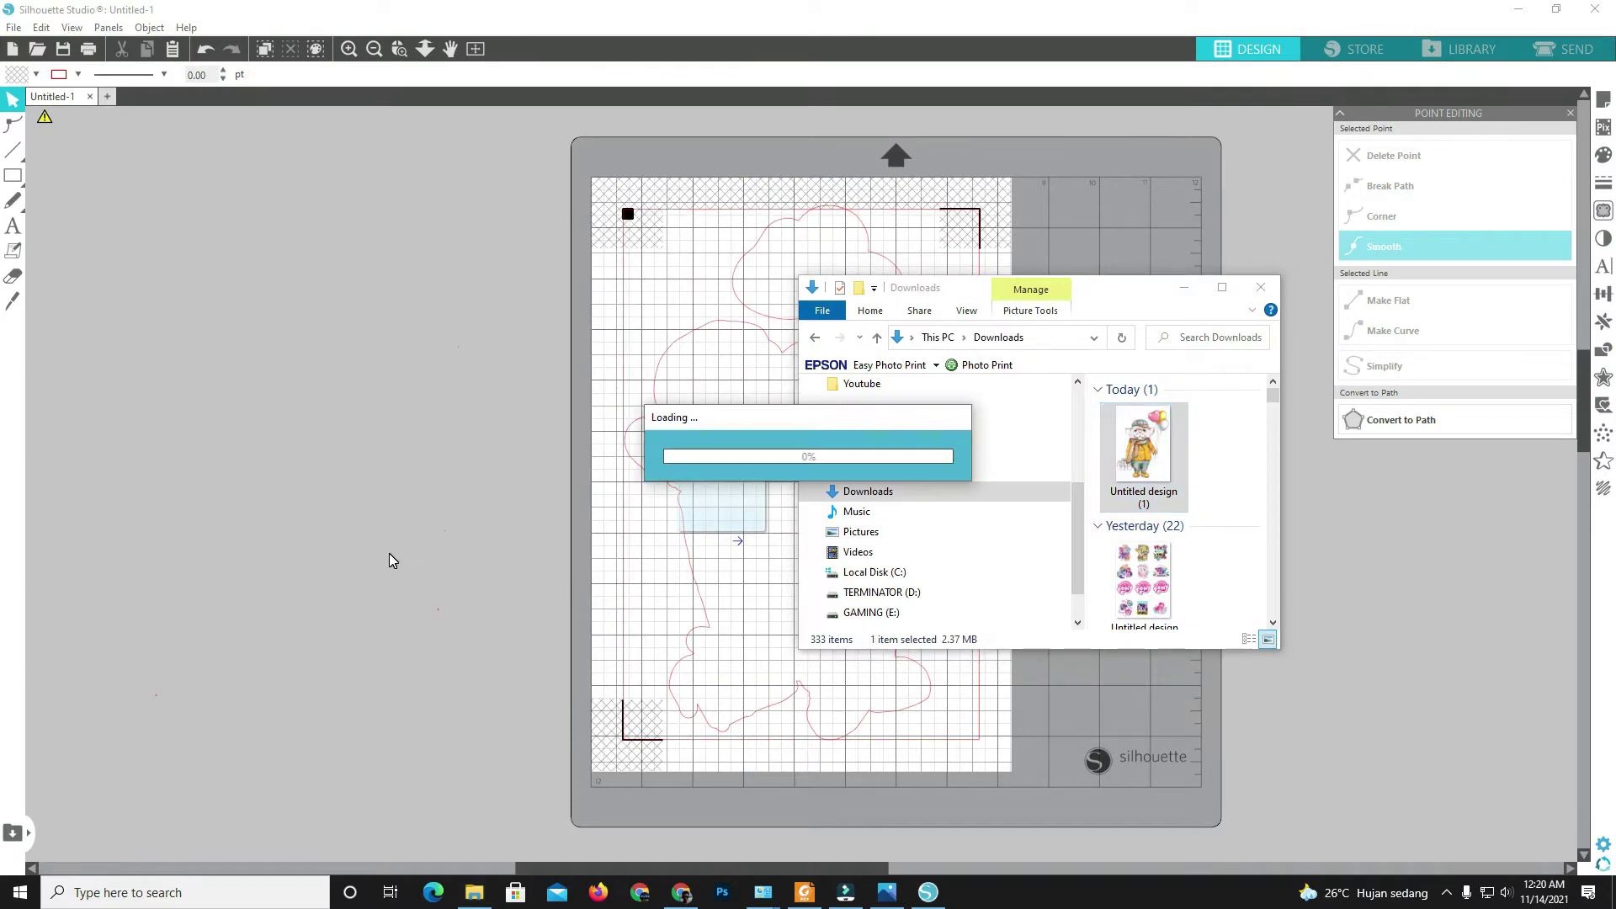
Move the imported mouse image onto the page and resize it.
click(430, 524)
drag(430, 524, 801, 385)
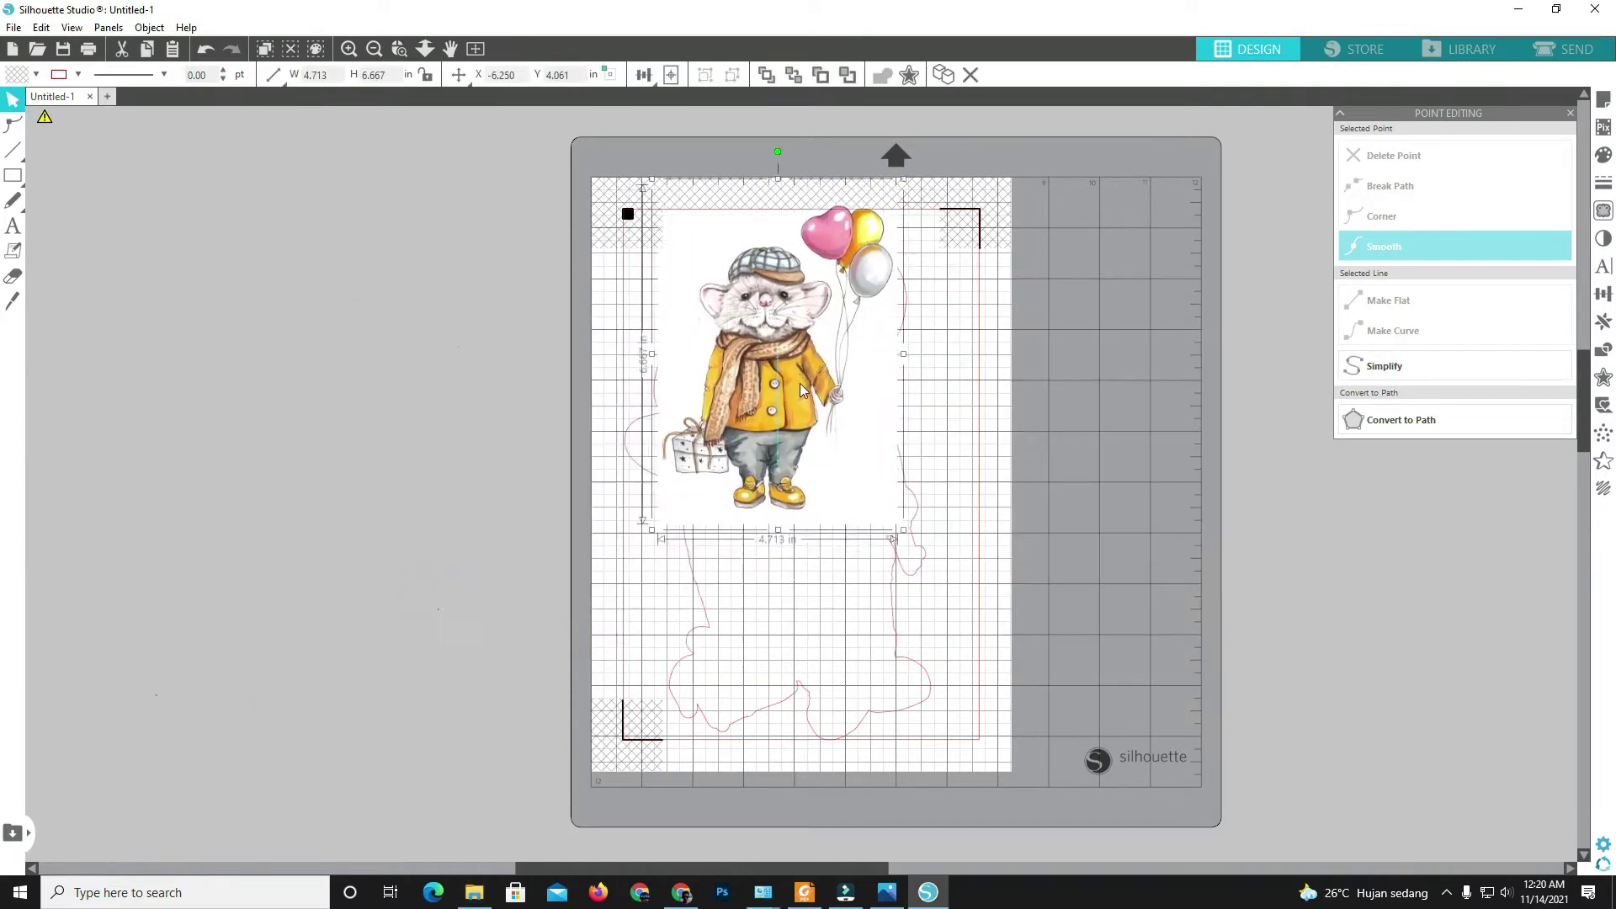
drag(860, 505, 992, 548)
drag(790, 269, 807, 392)
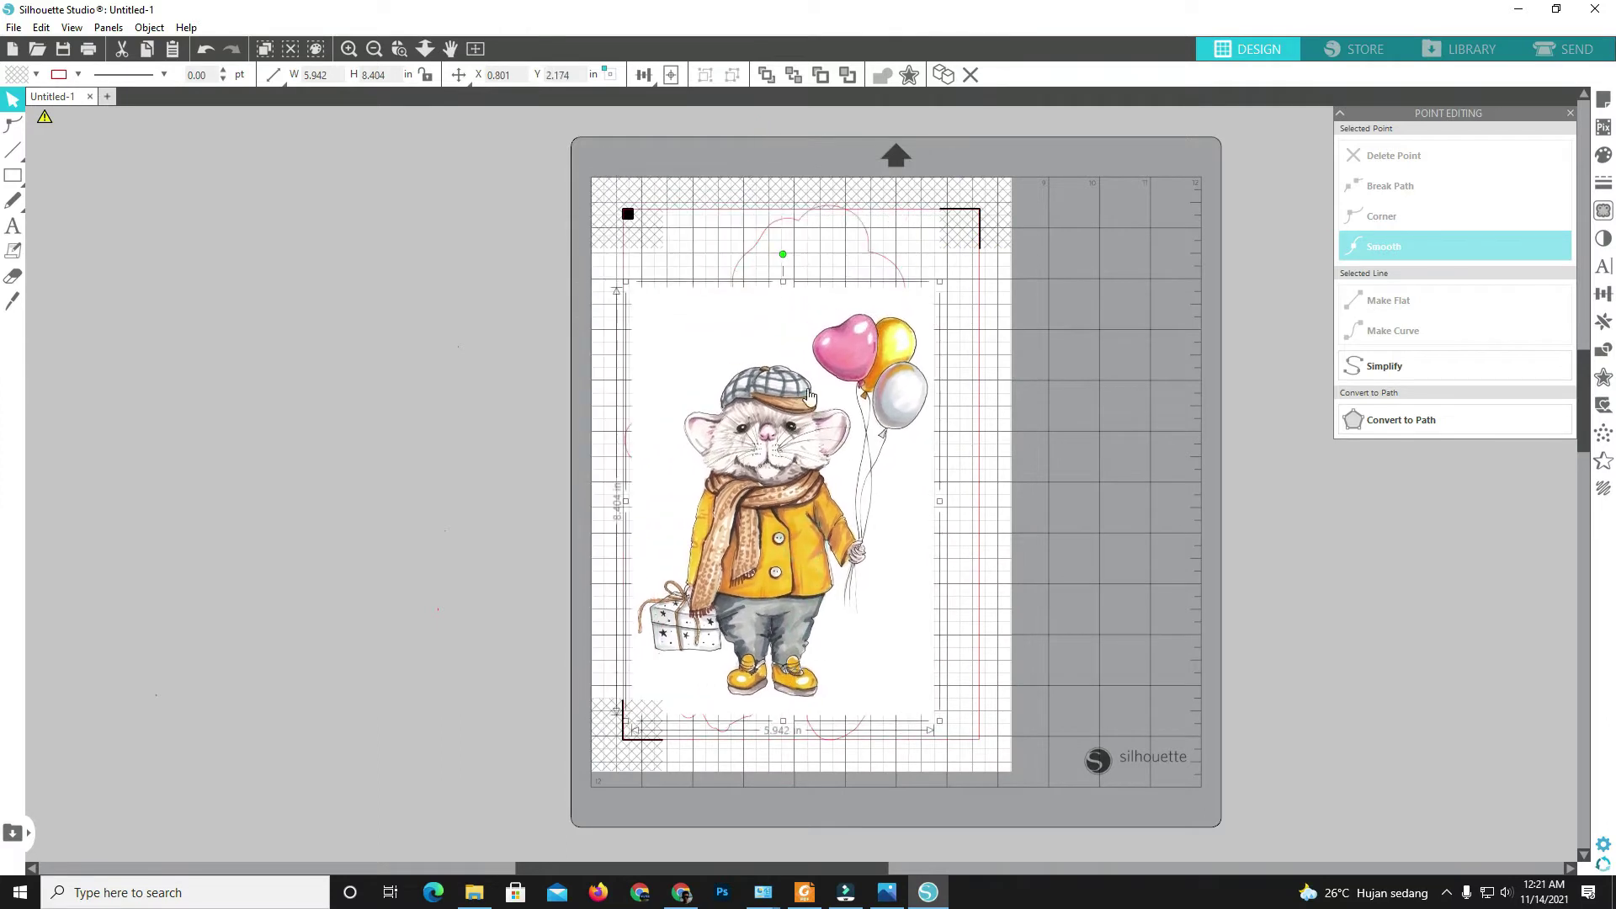
click(861, 234)
click(834, 463)
Tilt the image counter-clockwise and position it over the cut outline at 7.510 × 10.623 in.
drag(784, 254, 708, 310)
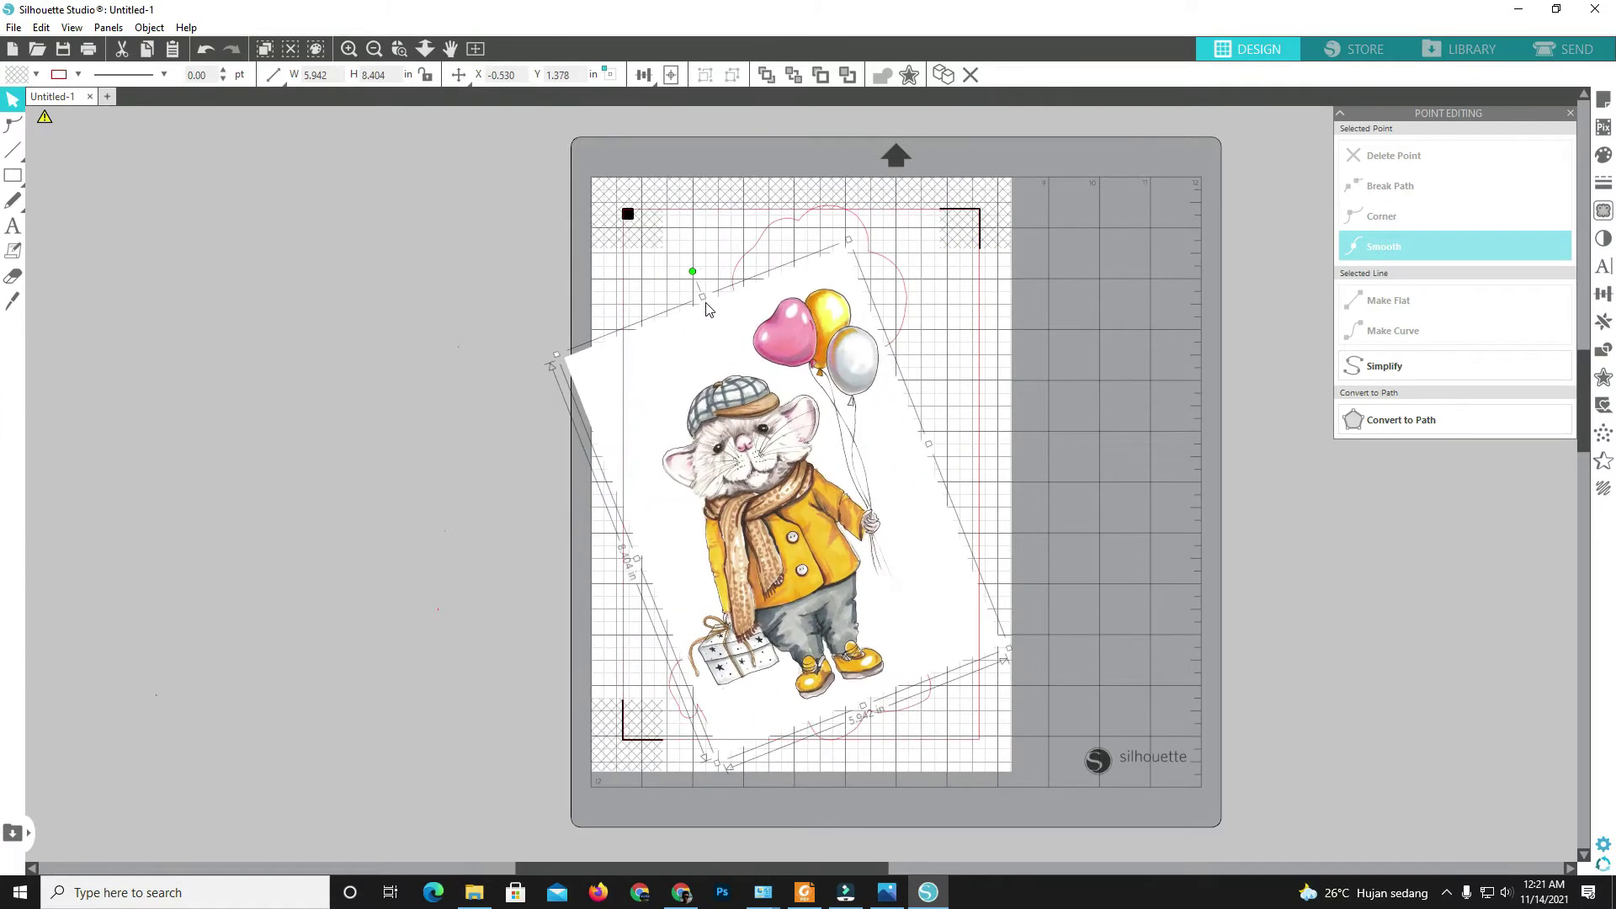
drag(851, 241, 972, 165)
drag(851, 347, 420, 401)
click(870, 477)
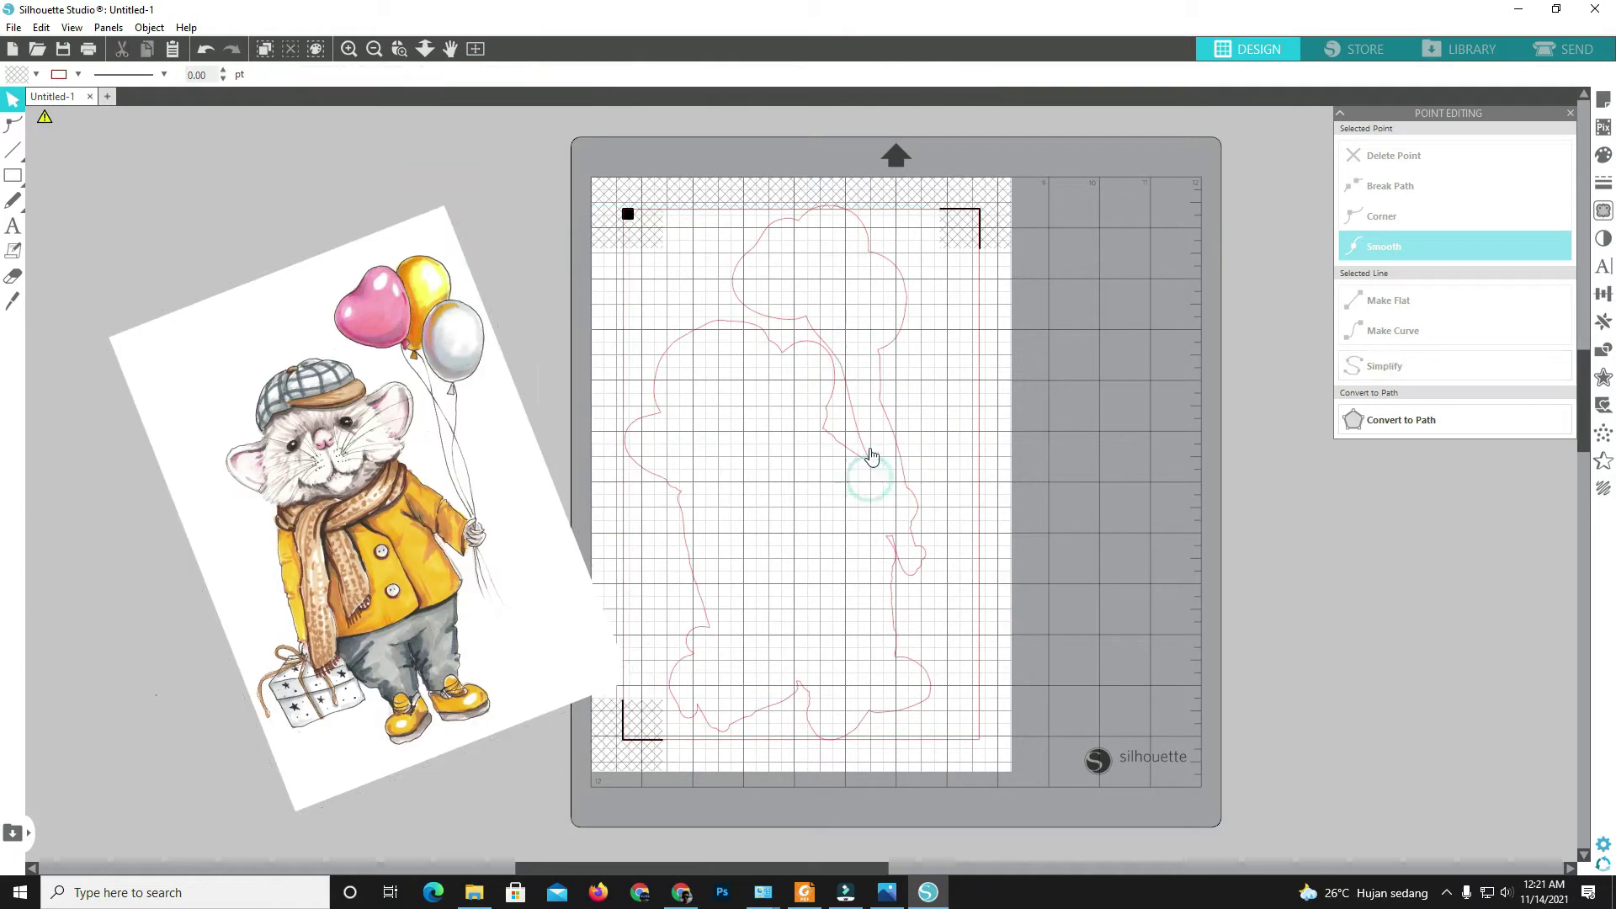
click(870, 448)
drag(433, 490, 841, 453)
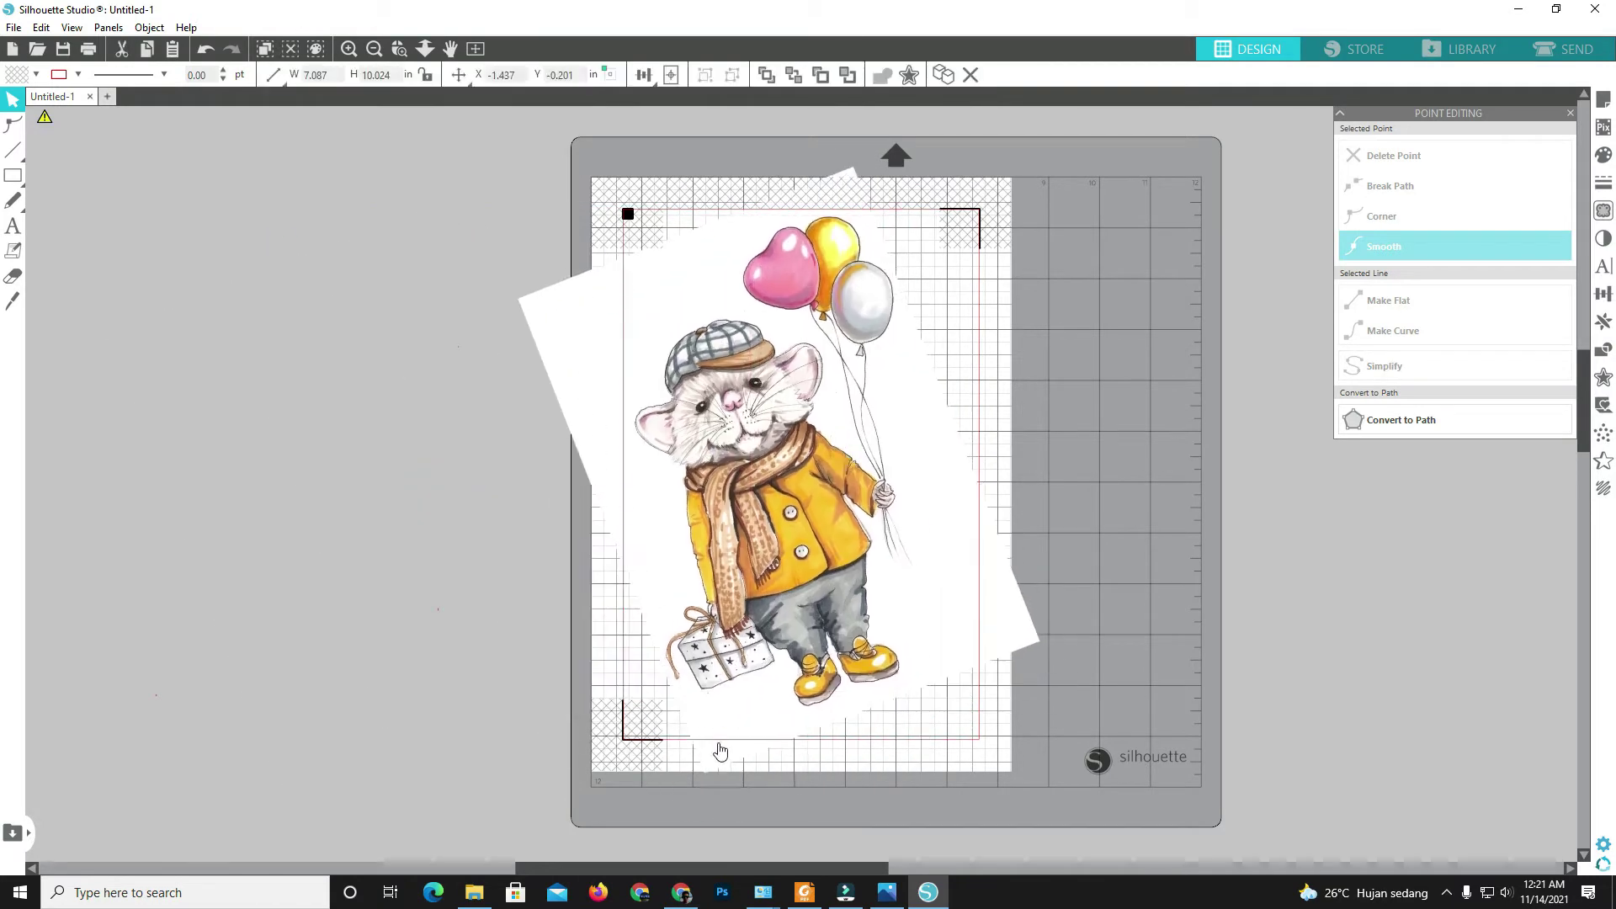
drag(715, 802, 677, 815)
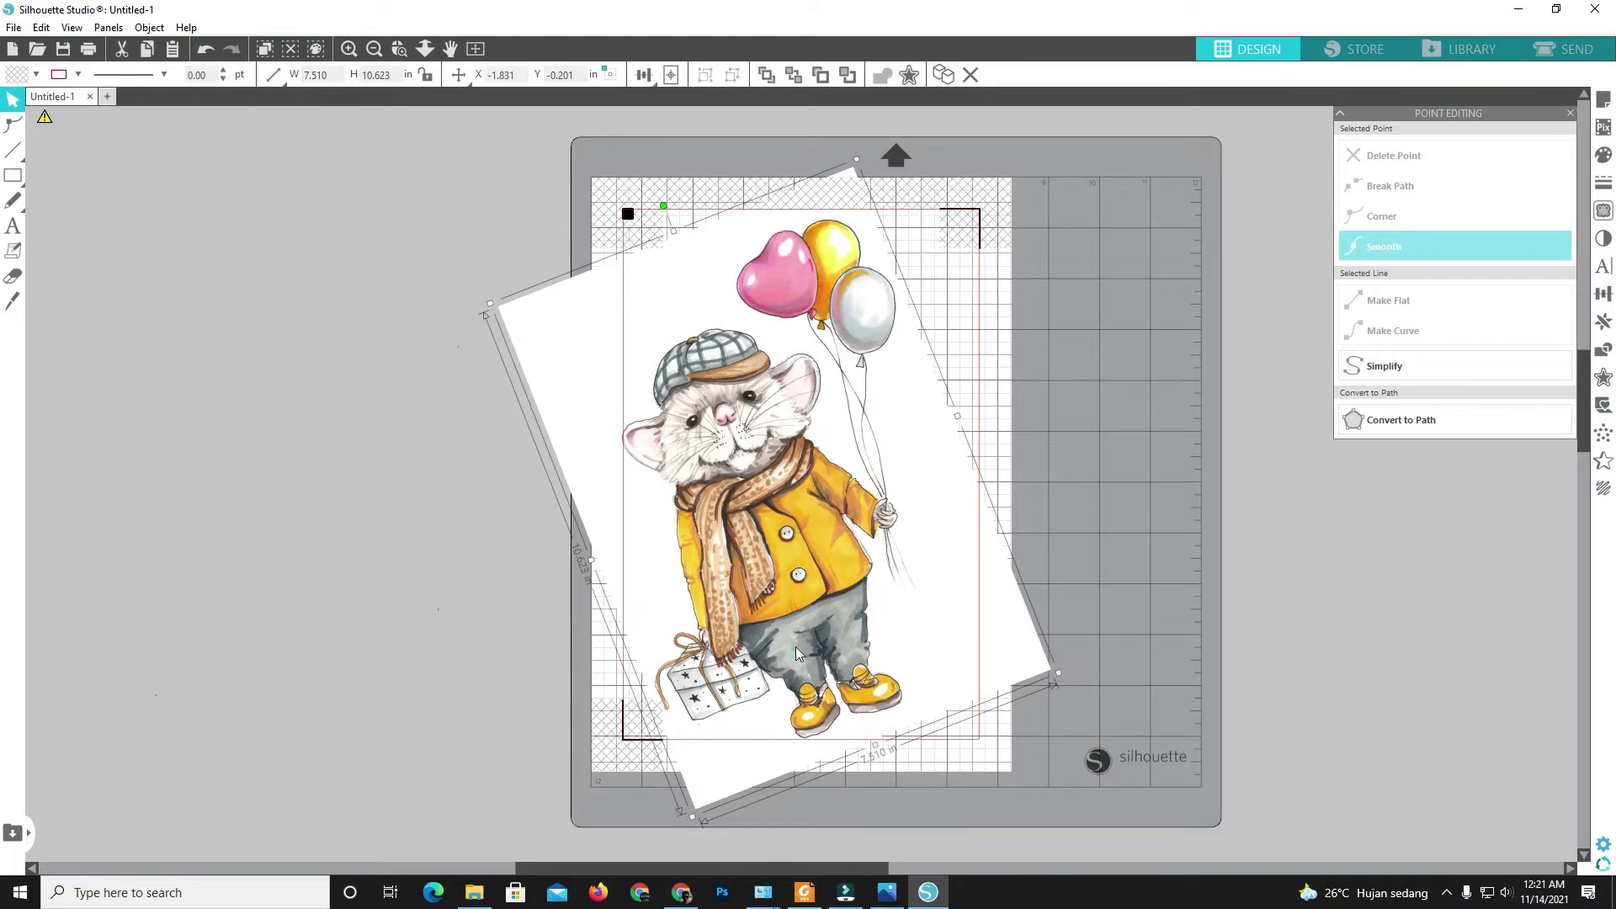
drag(796, 647, 806, 644)
click(1288, 554)
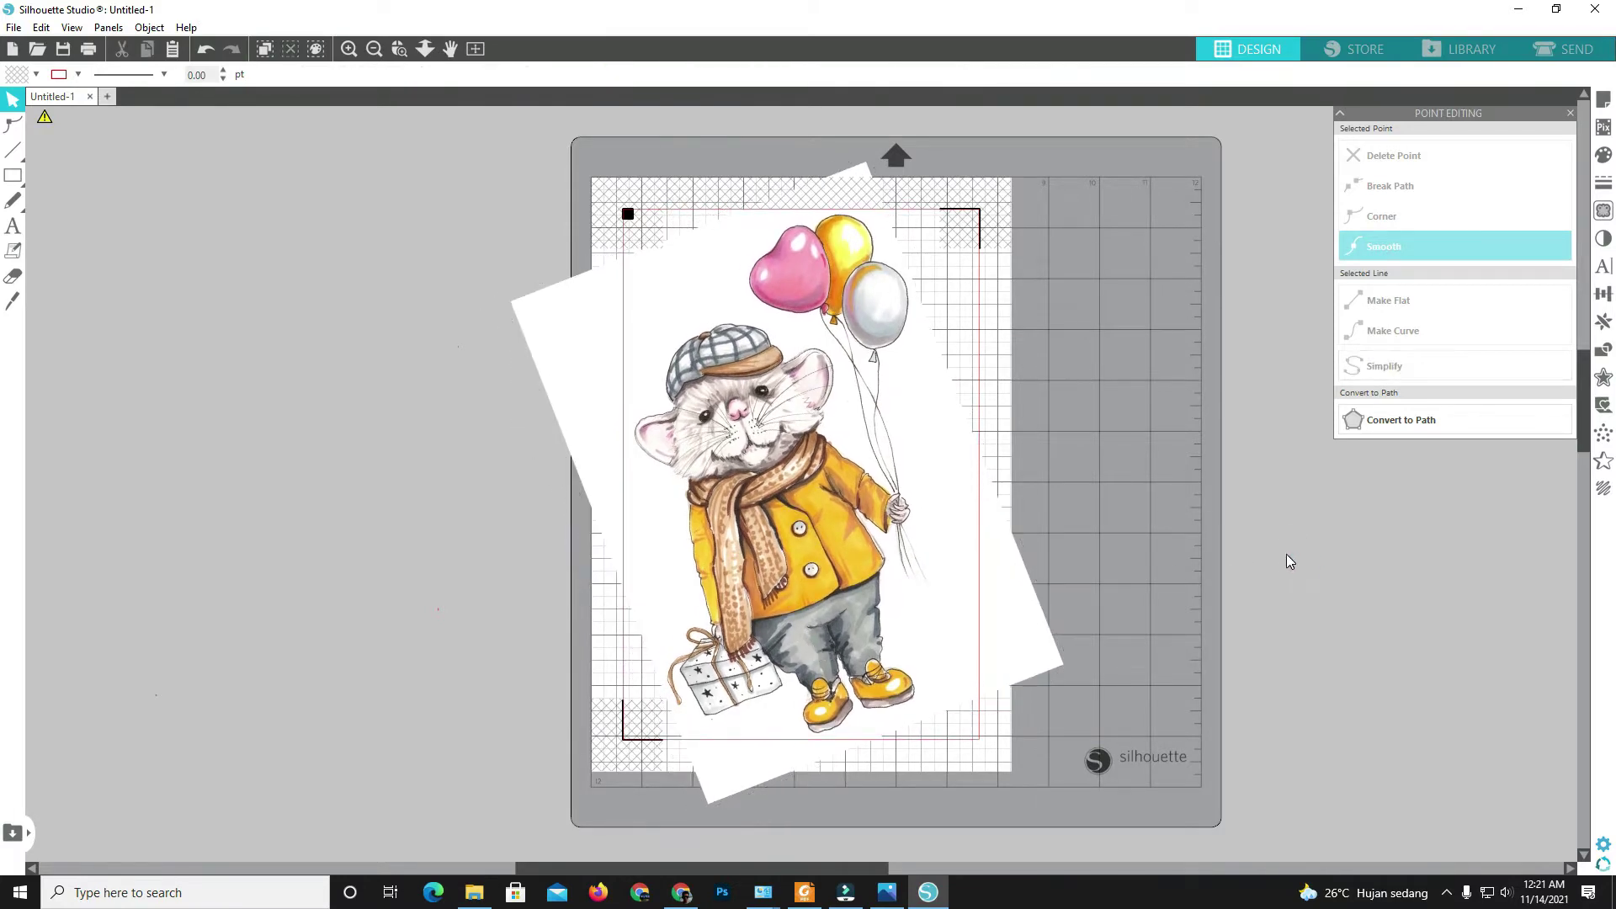
click(1604, 211)
Trace the outer edge of the marked mouse picture, then undo the test move of the photo.
click(1431, 183)
drag(584, 165, 1068, 764)
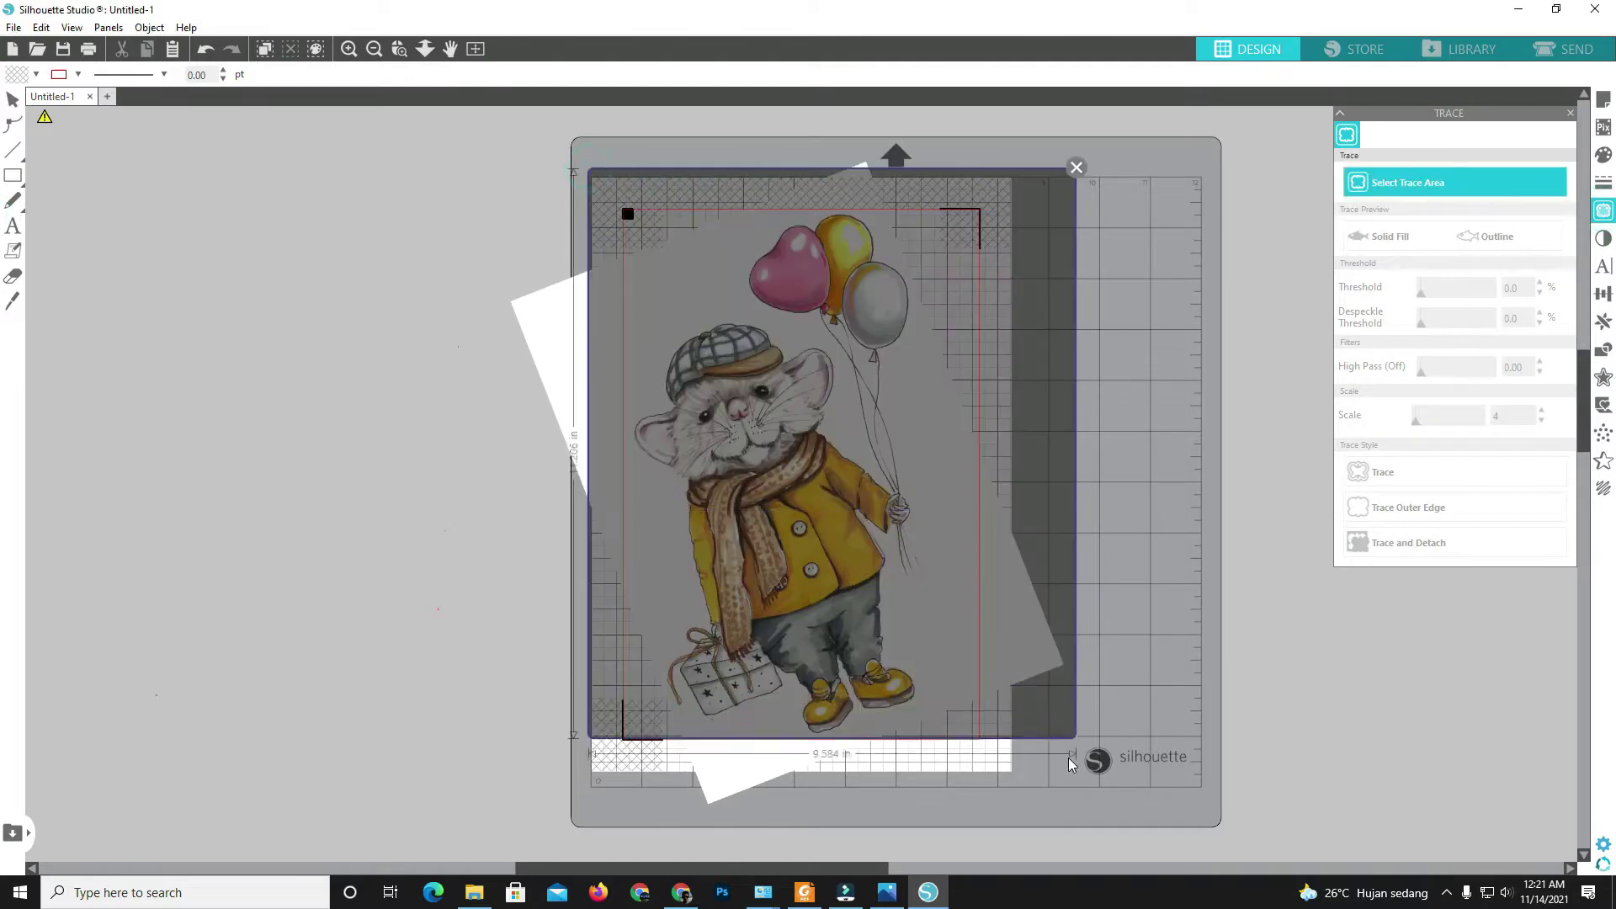
mouse_move(1455, 293)
mouse_down()
mouse_move(1569, 316)
mouse_move(1489, 314)
mouse_up()
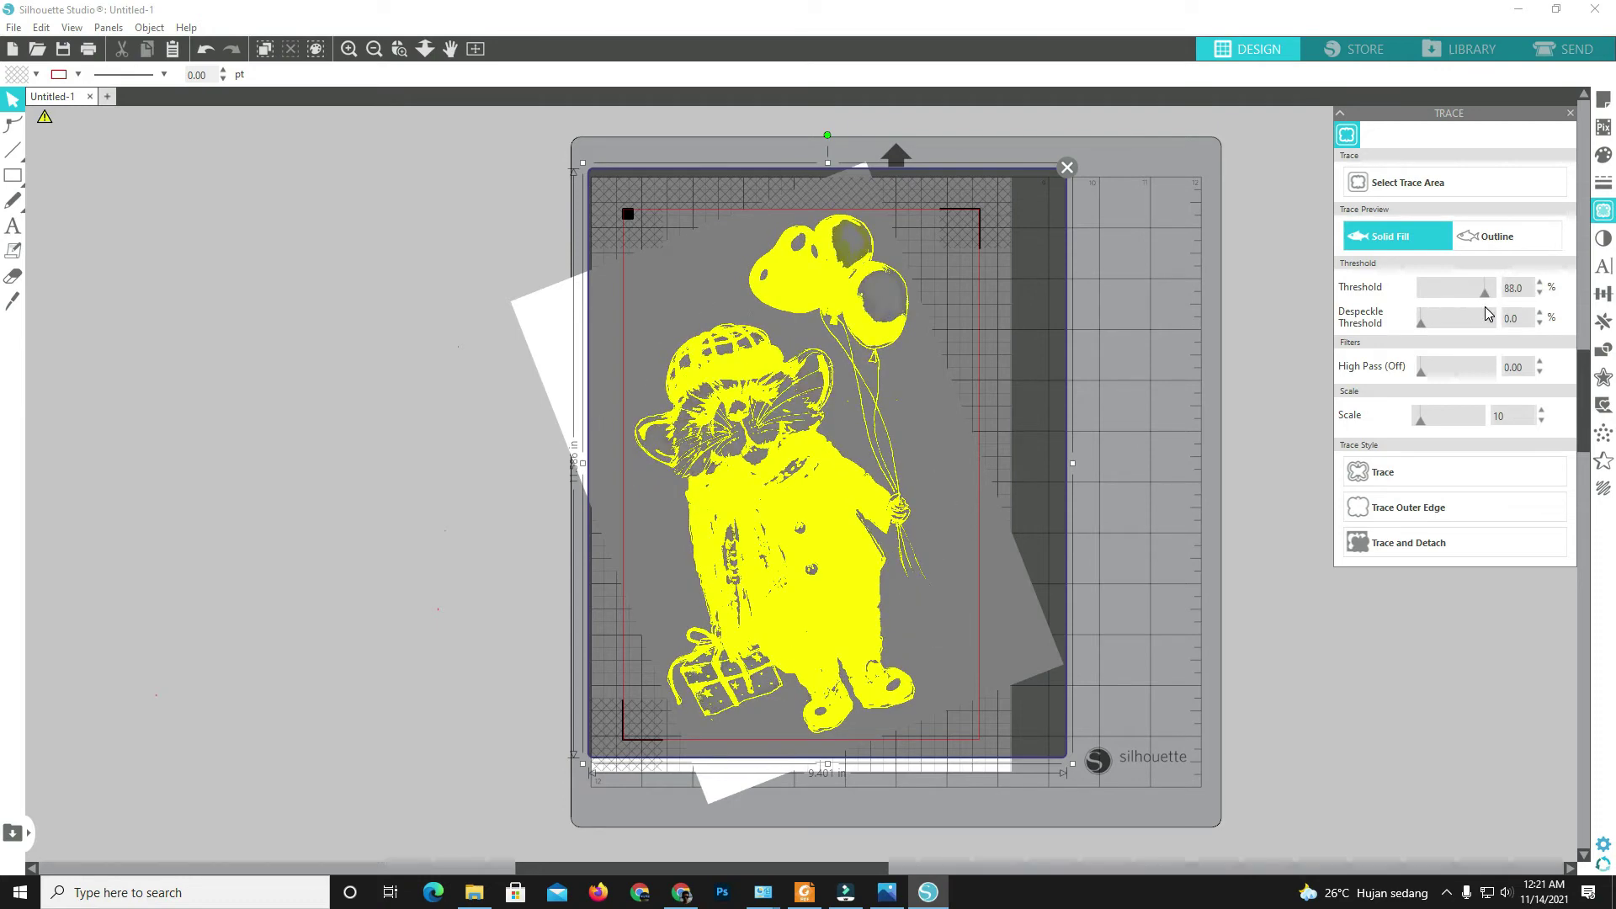
click(1403, 509)
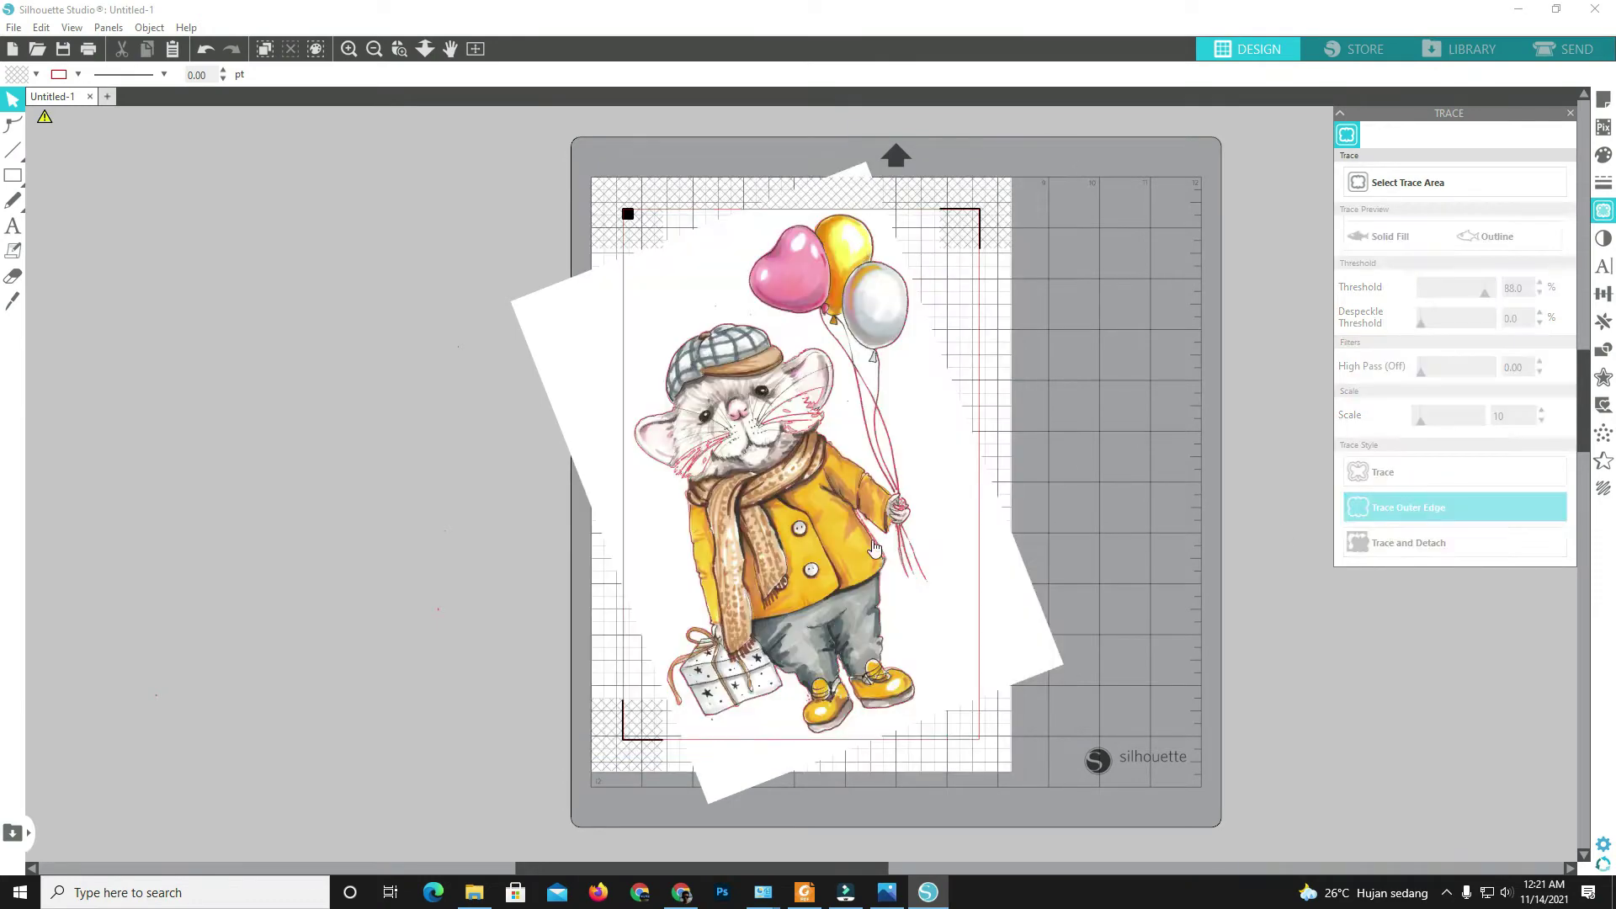
drag(788, 545, 458, 557)
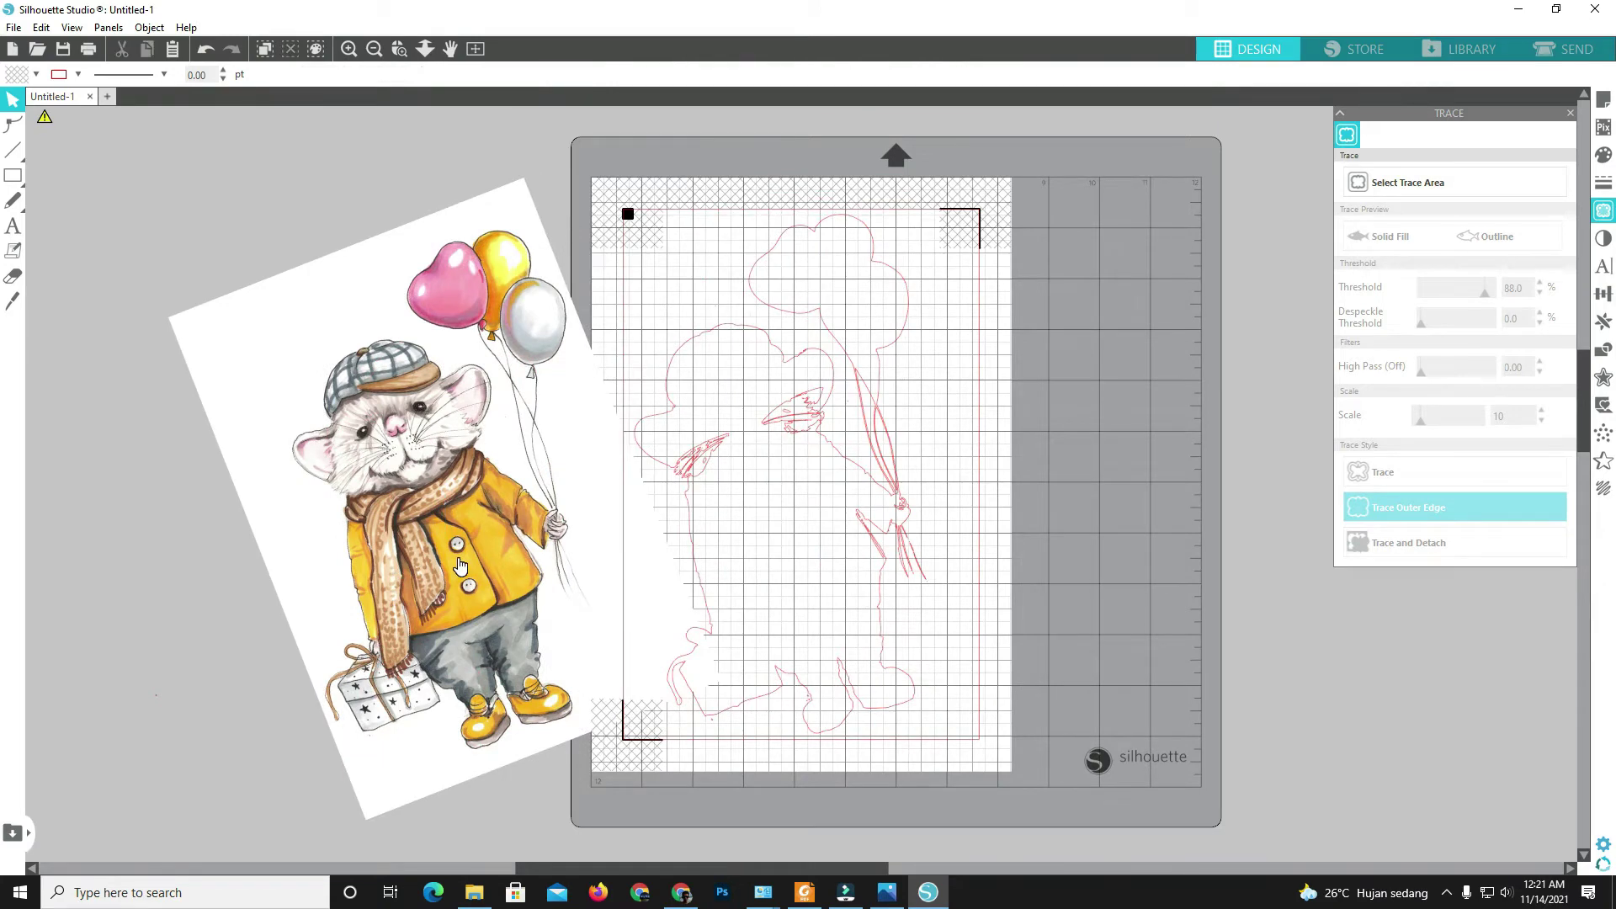
key(ctrl+z)
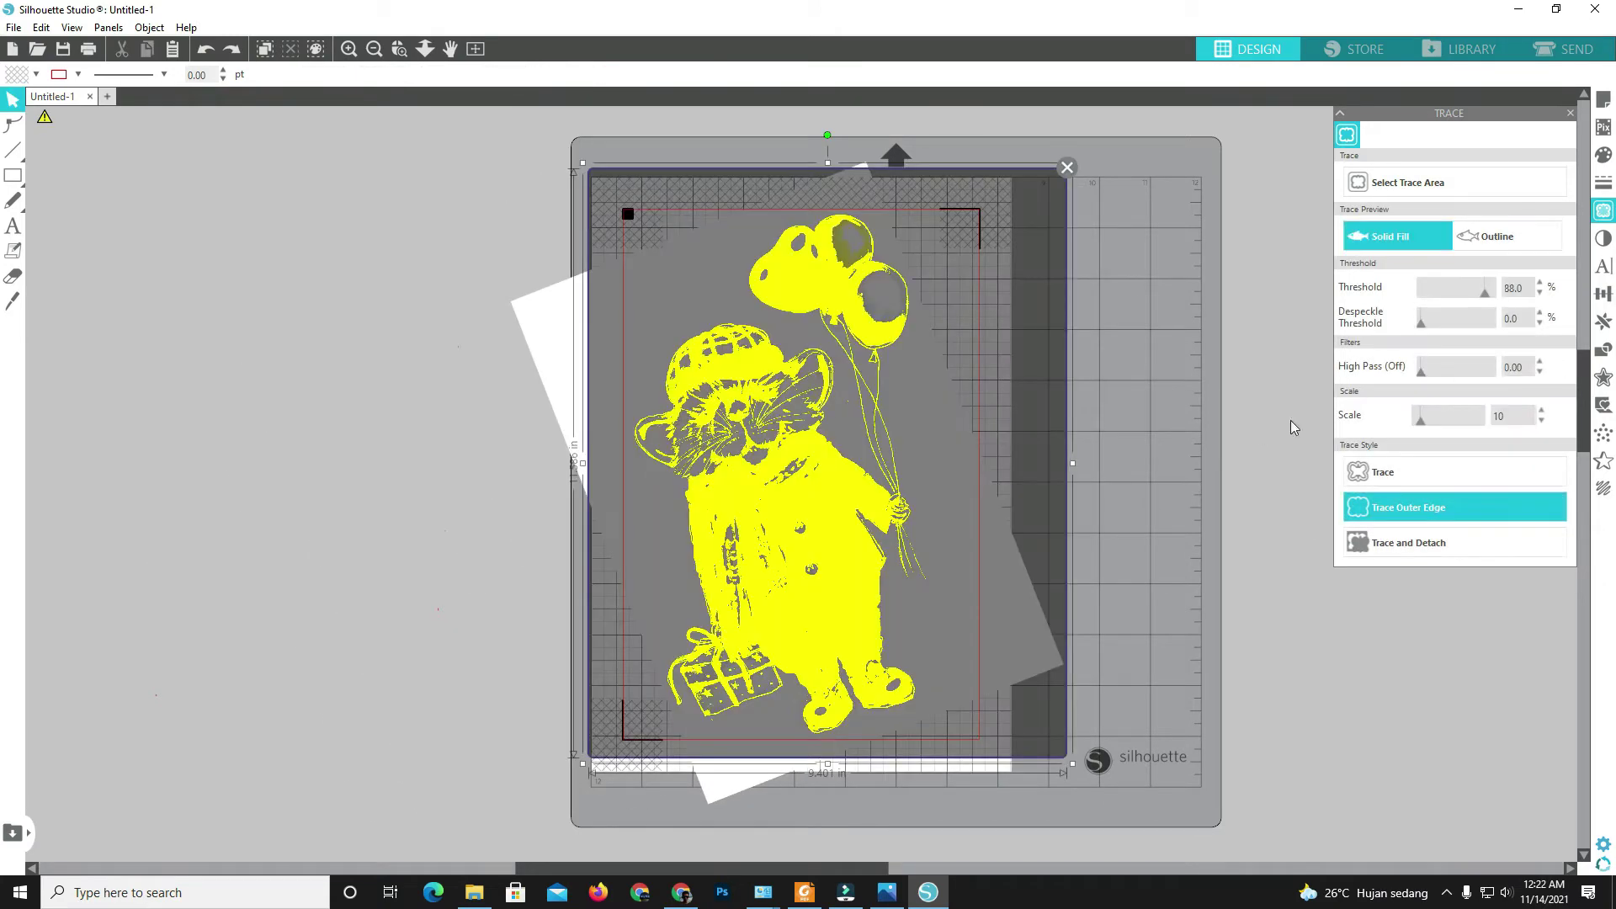
Retrace the outer edge at threshold 100 and move the photo left off the mat.
drag(1487, 292, 1534, 307)
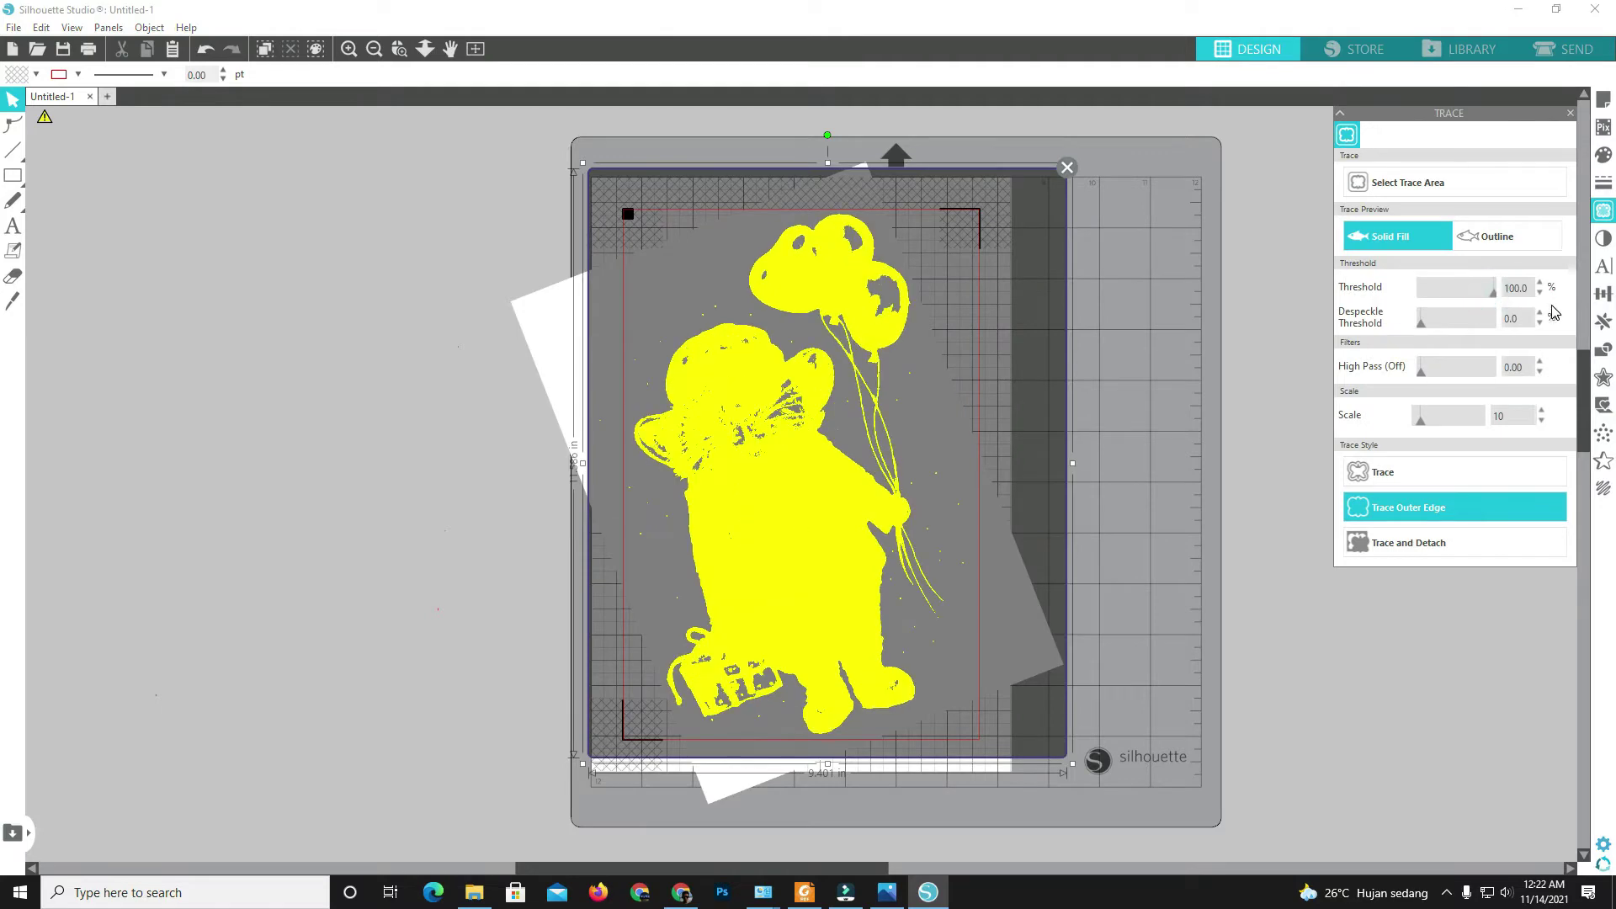
click(1477, 508)
drag(758, 576, 309, 580)
click(837, 467)
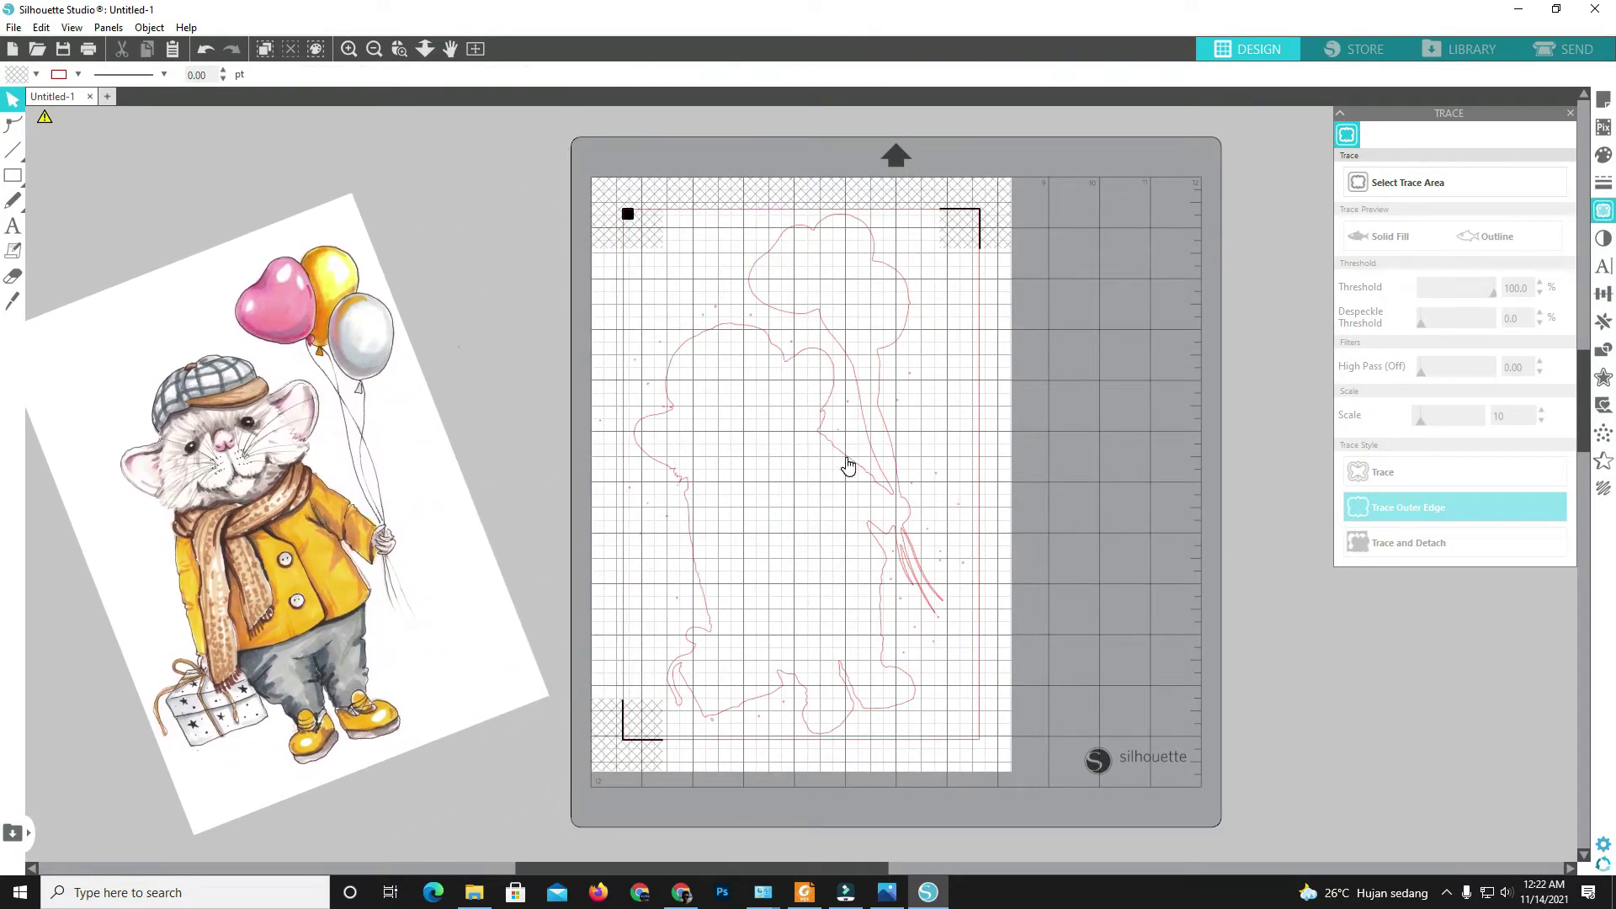
click(848, 466)
Apply a 0.125 in offset to the traced line, discard it, and switch to the Eraser.
click(1604, 377)
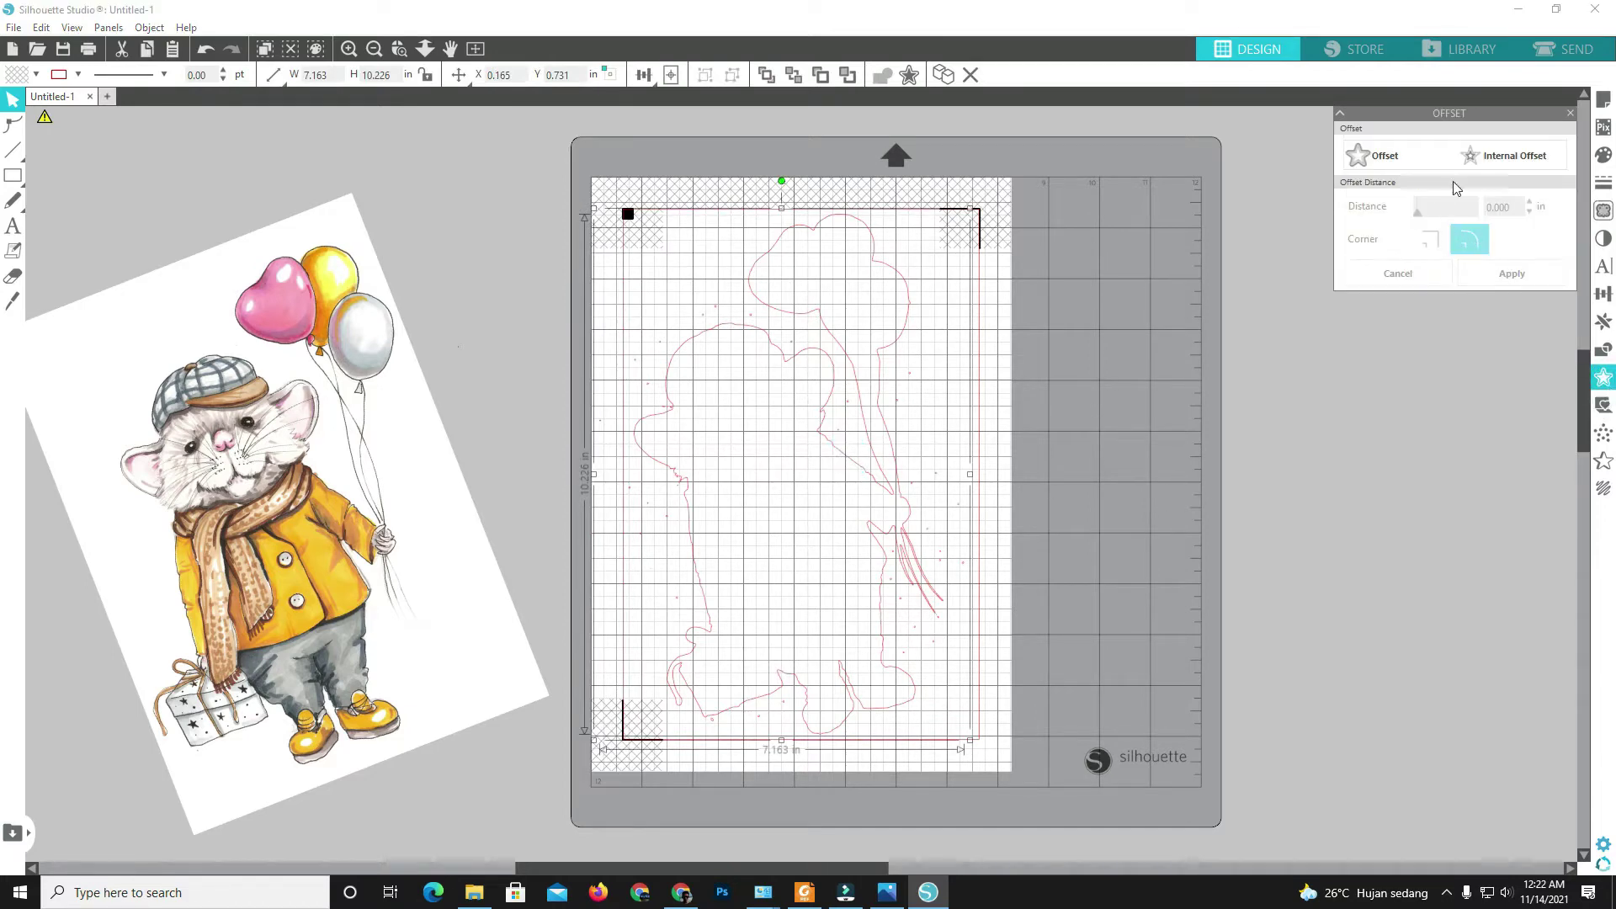
click(1401, 152)
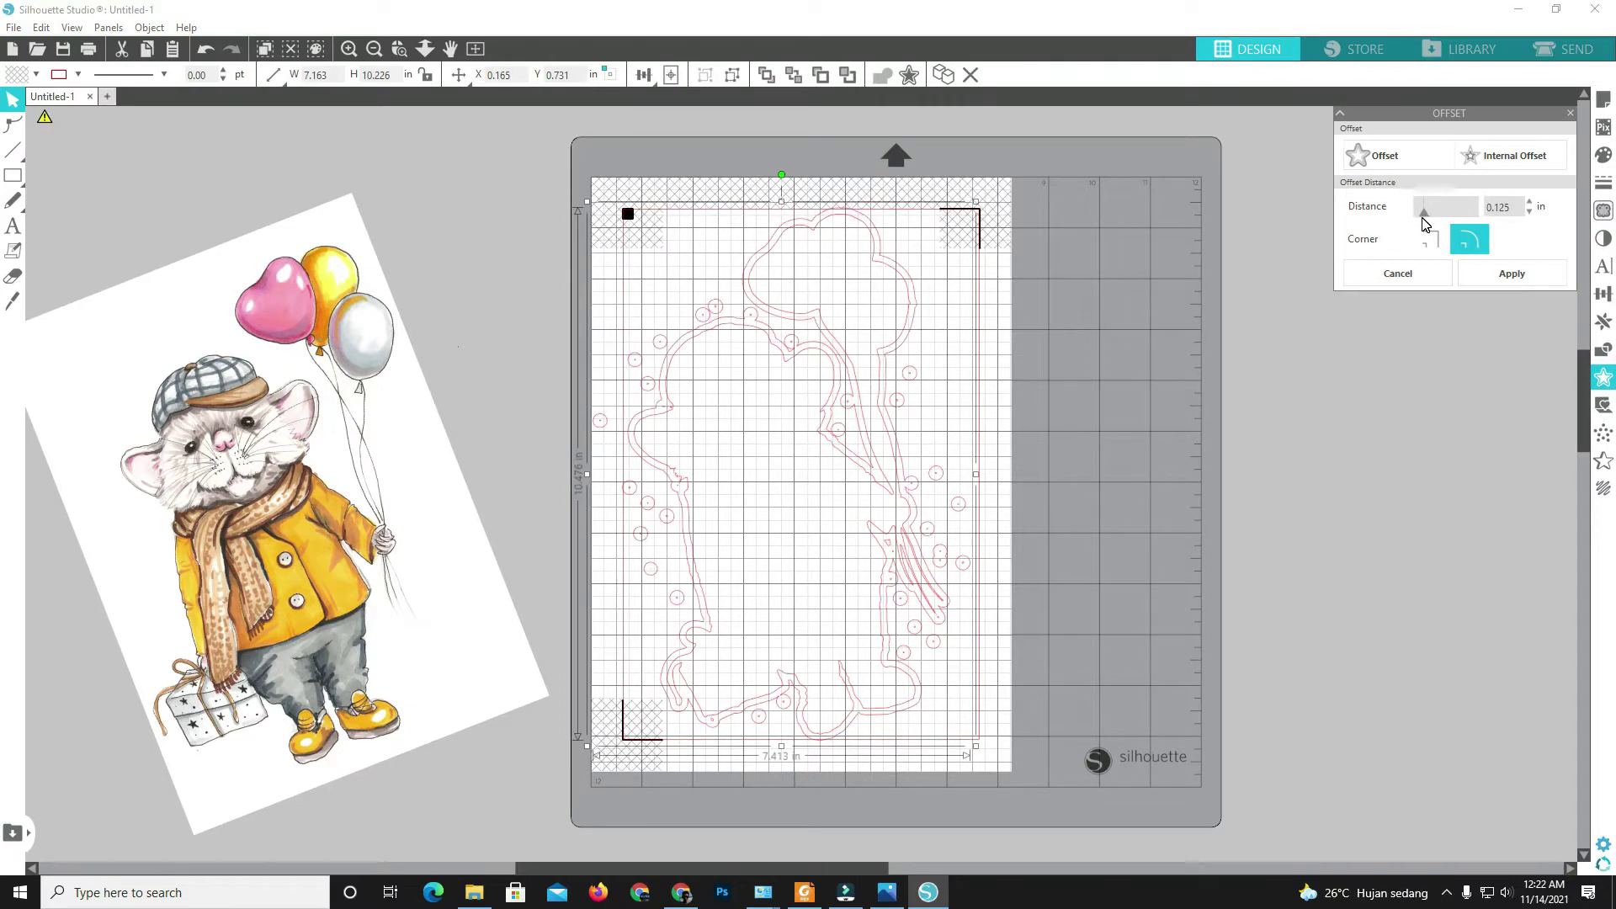
click(1487, 273)
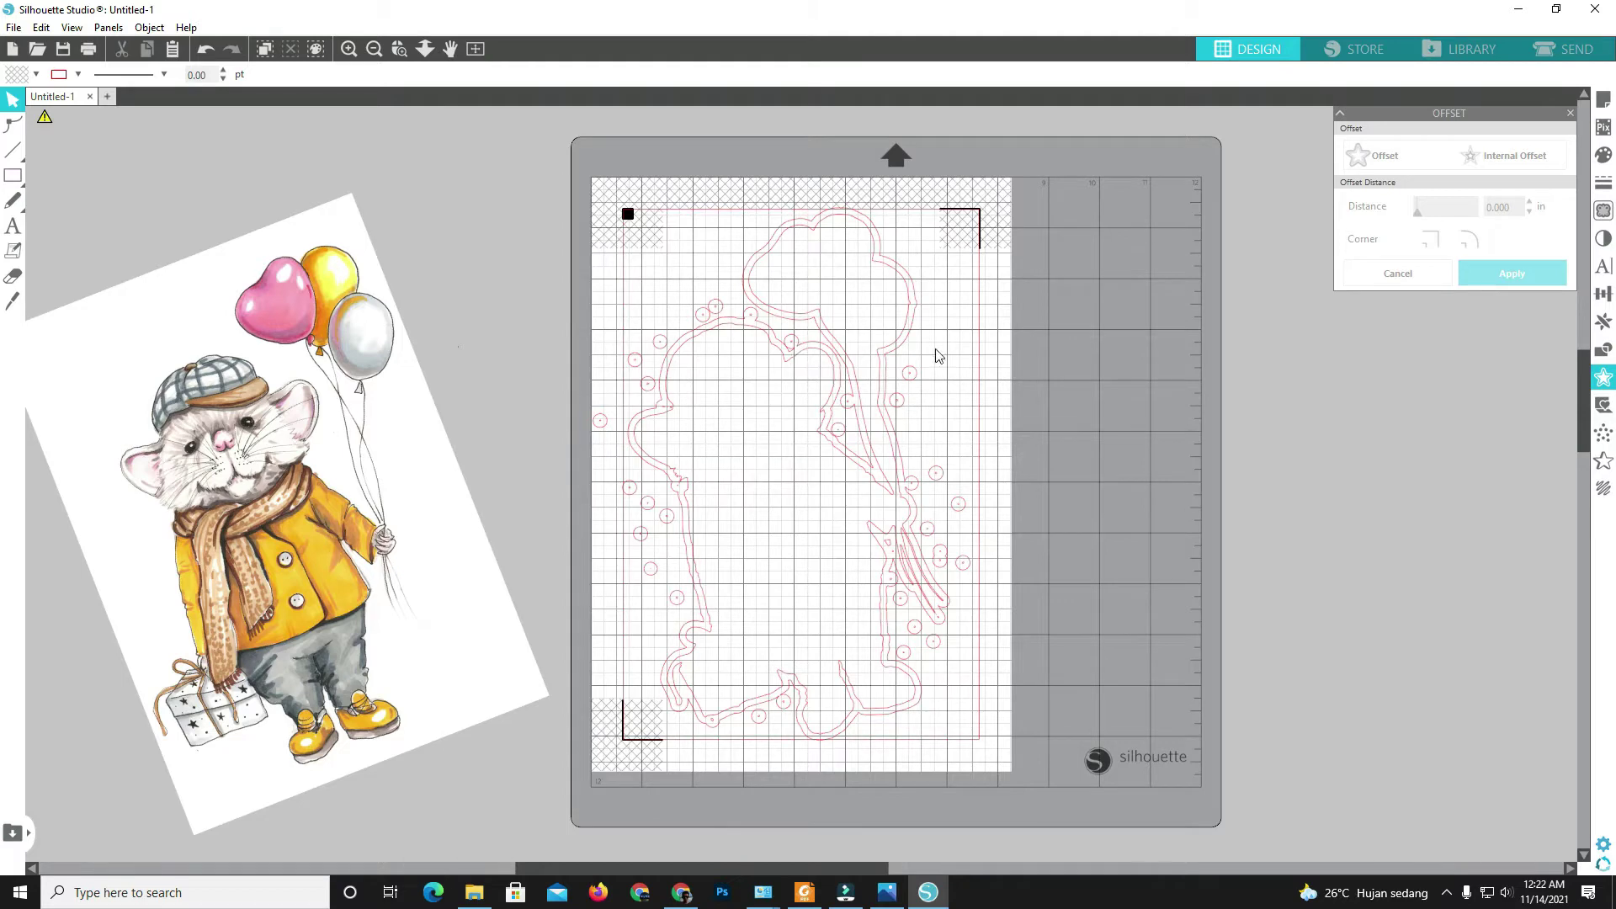
key(ctrl+a)
click(1402, 277)
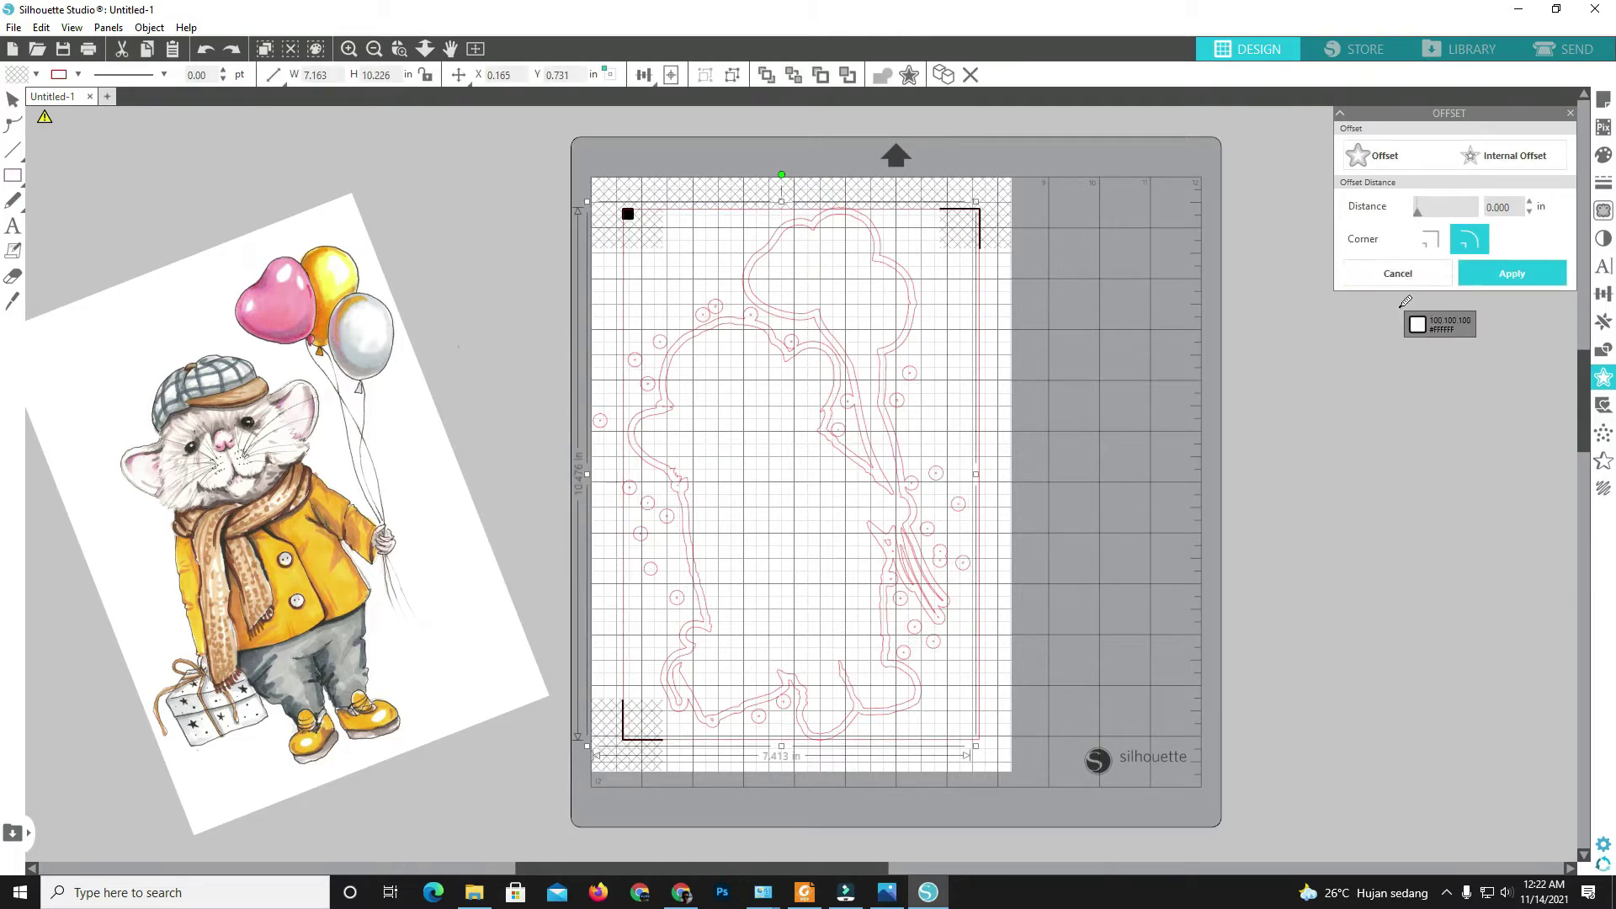
click(13, 276)
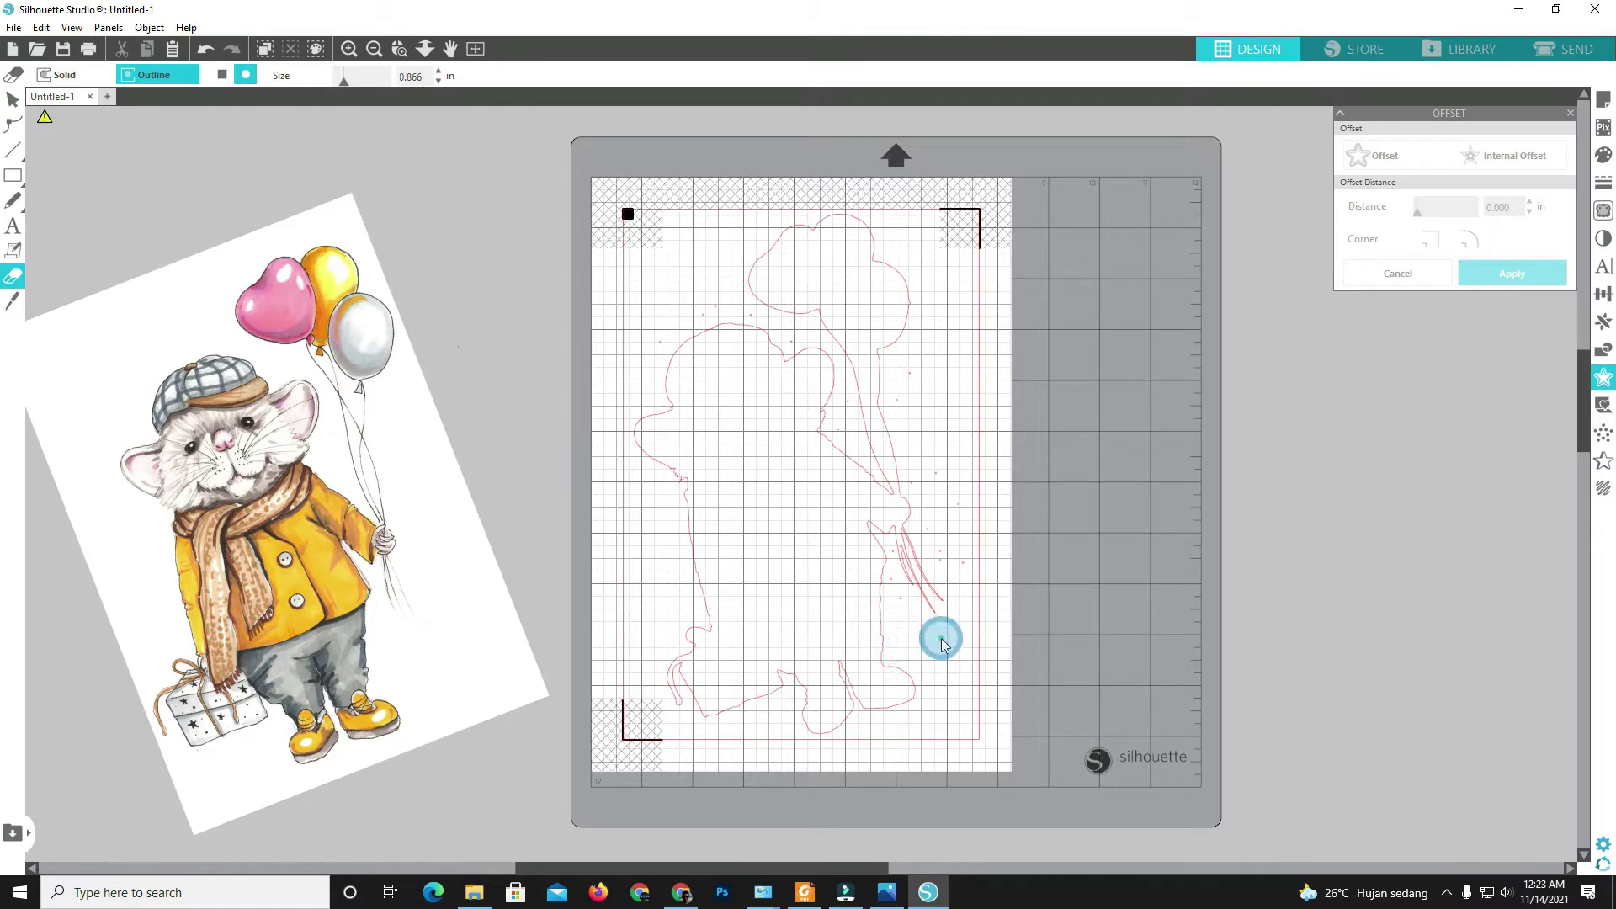
Erase the stray red specks near the balloon strings and balloons.
click(907, 616)
click(951, 560)
click(945, 530)
click(927, 480)
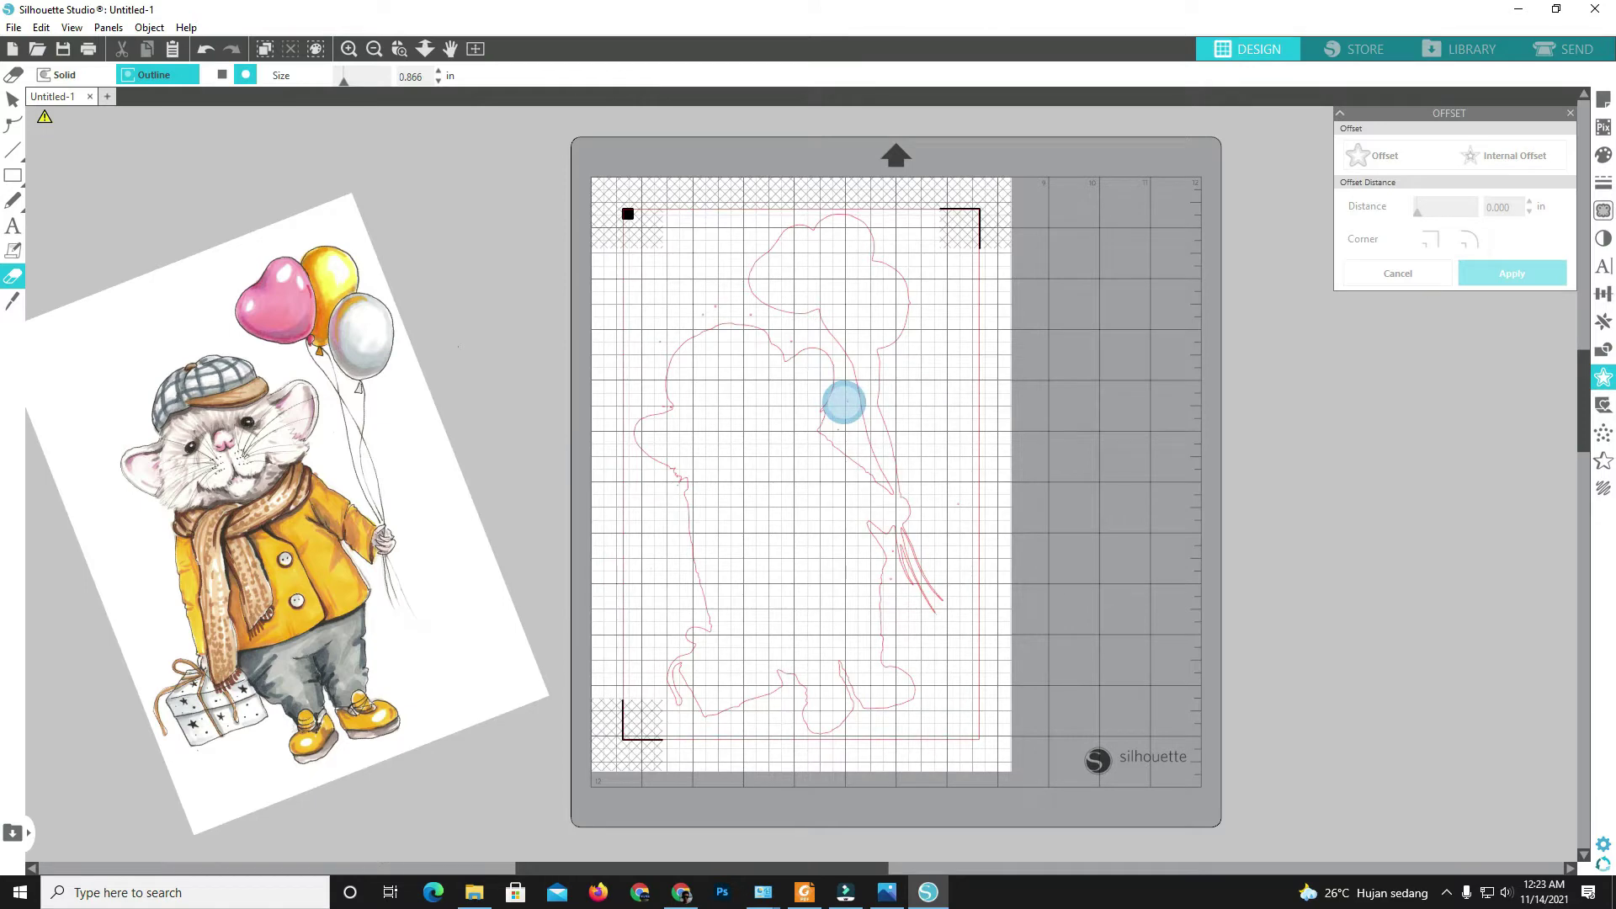
click(753, 313)
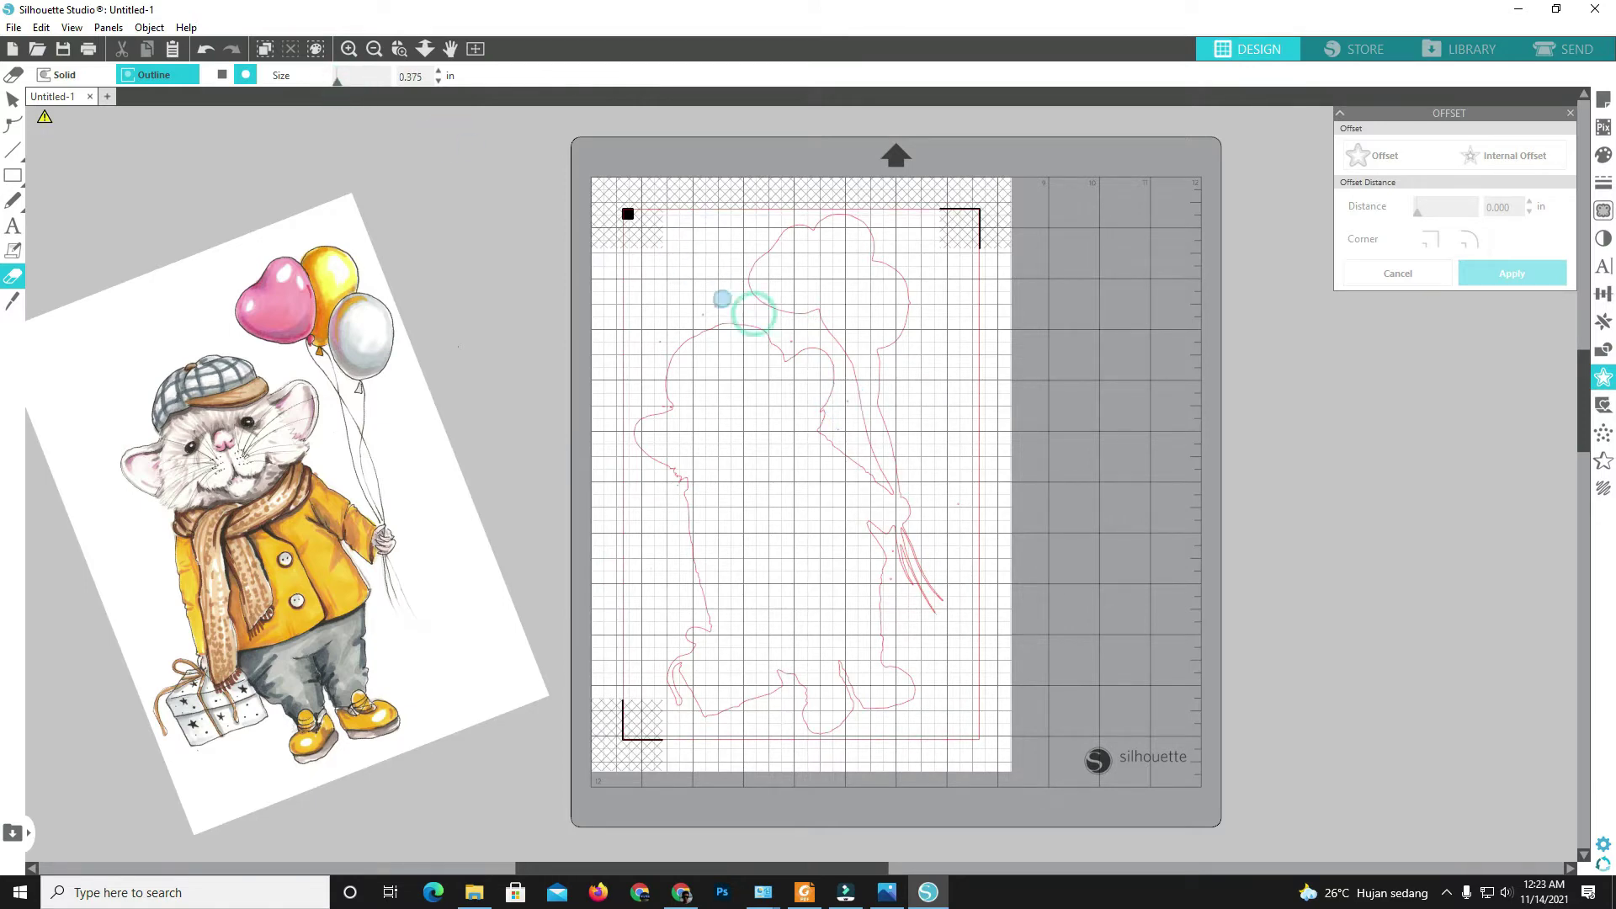
click(798, 339)
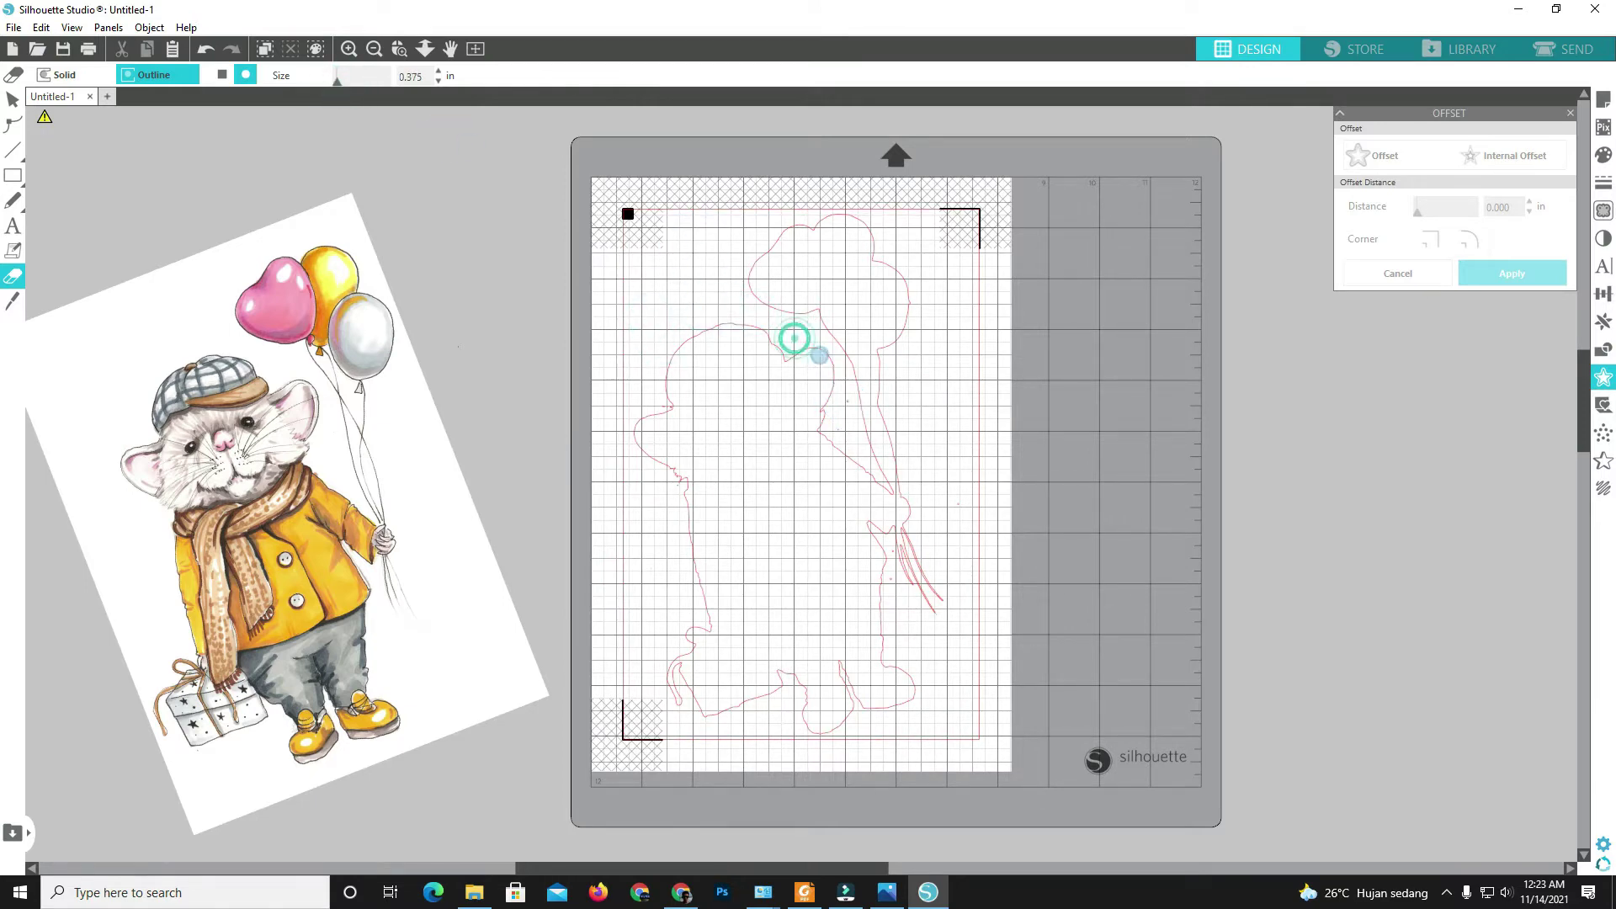
click(846, 402)
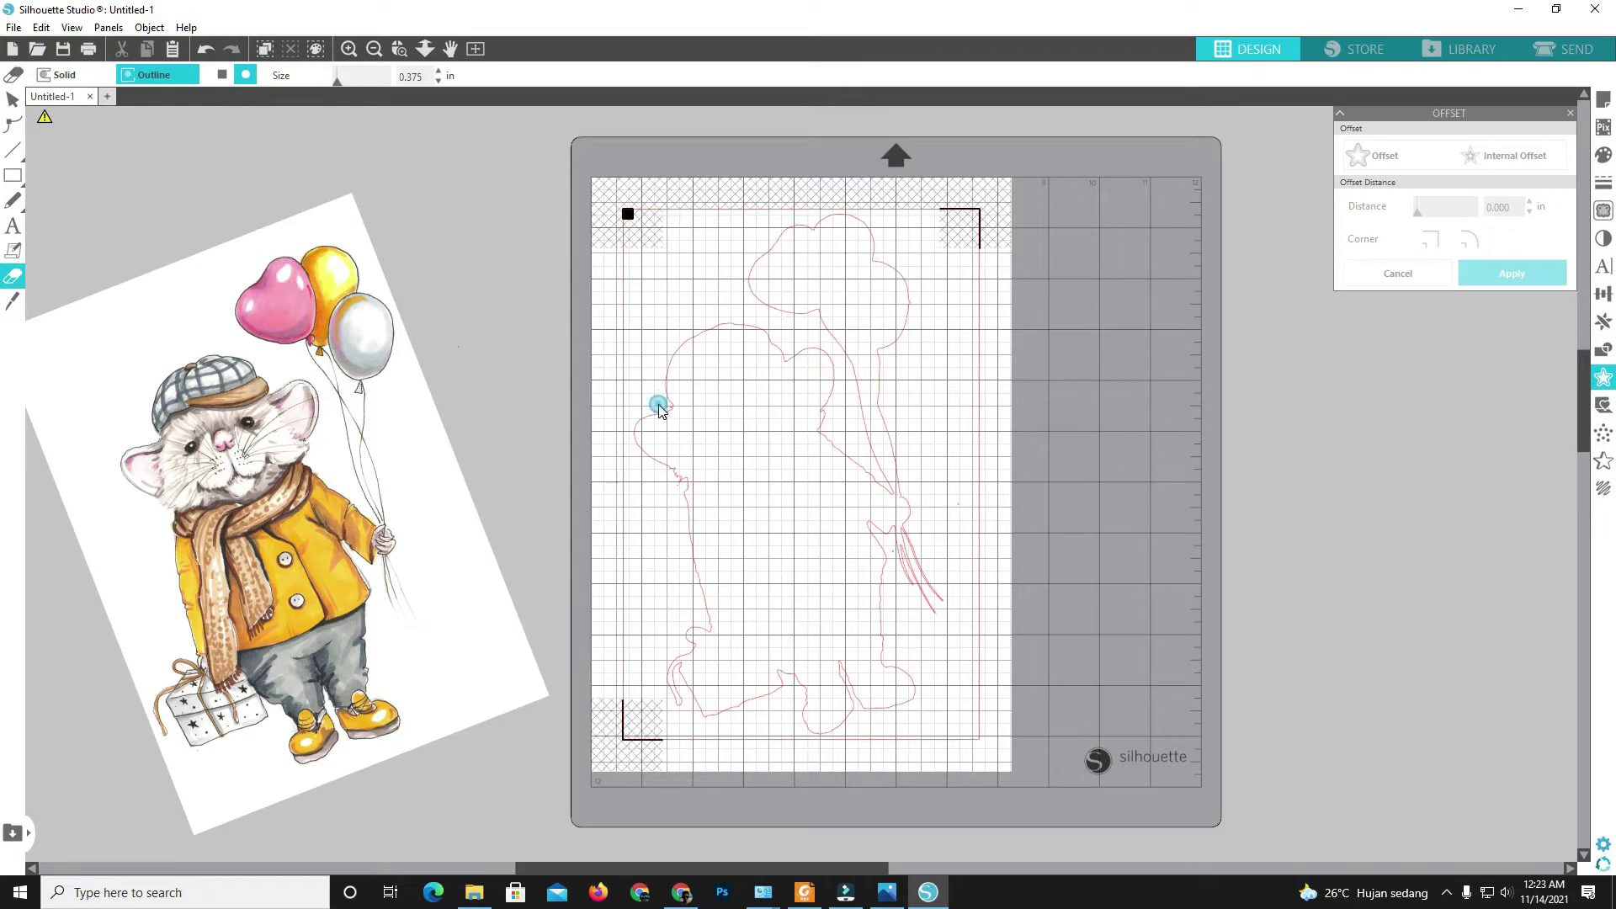
Preview a 0.125 in offset around the cleaned mouse outline, 6.328 in wide.
click(1604, 378)
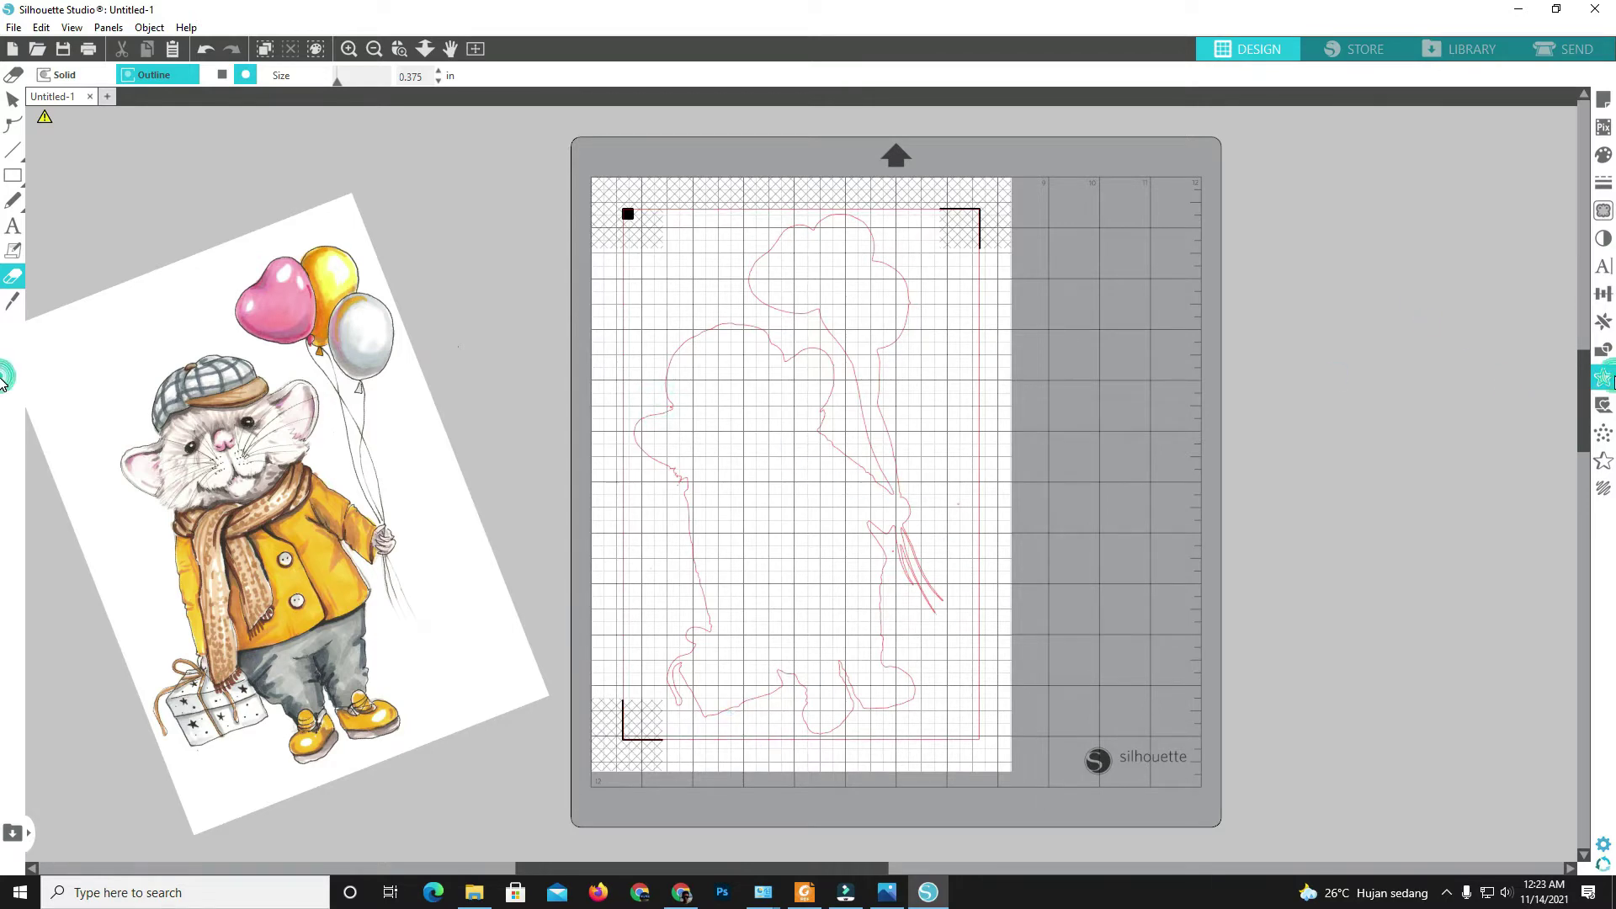
click(11, 100)
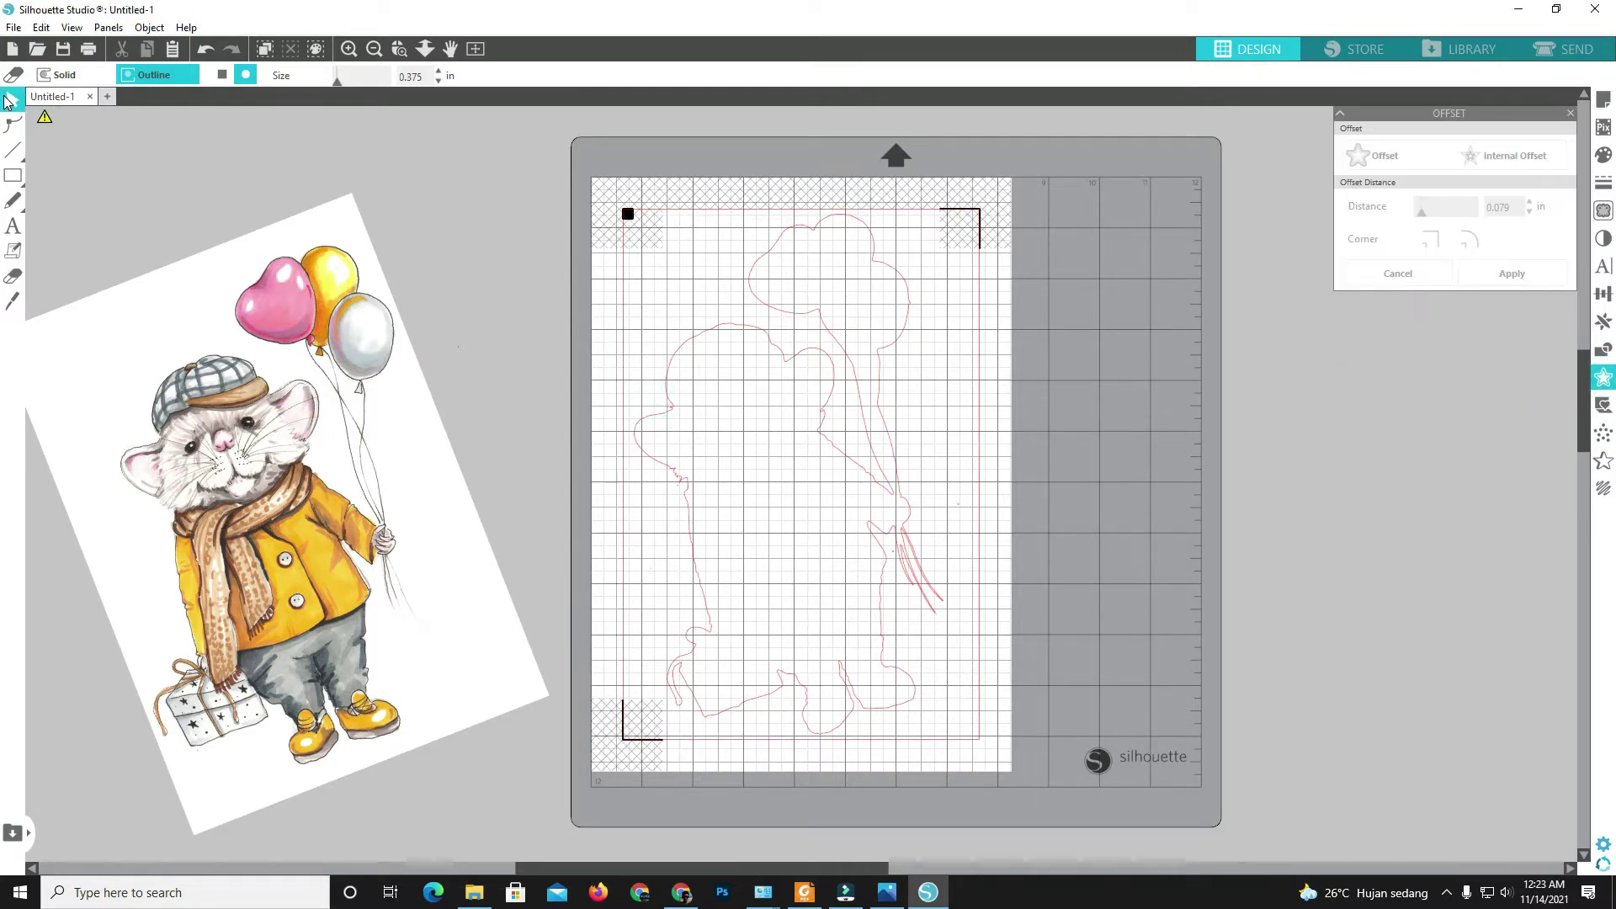
click(781, 313)
click(1443, 156)
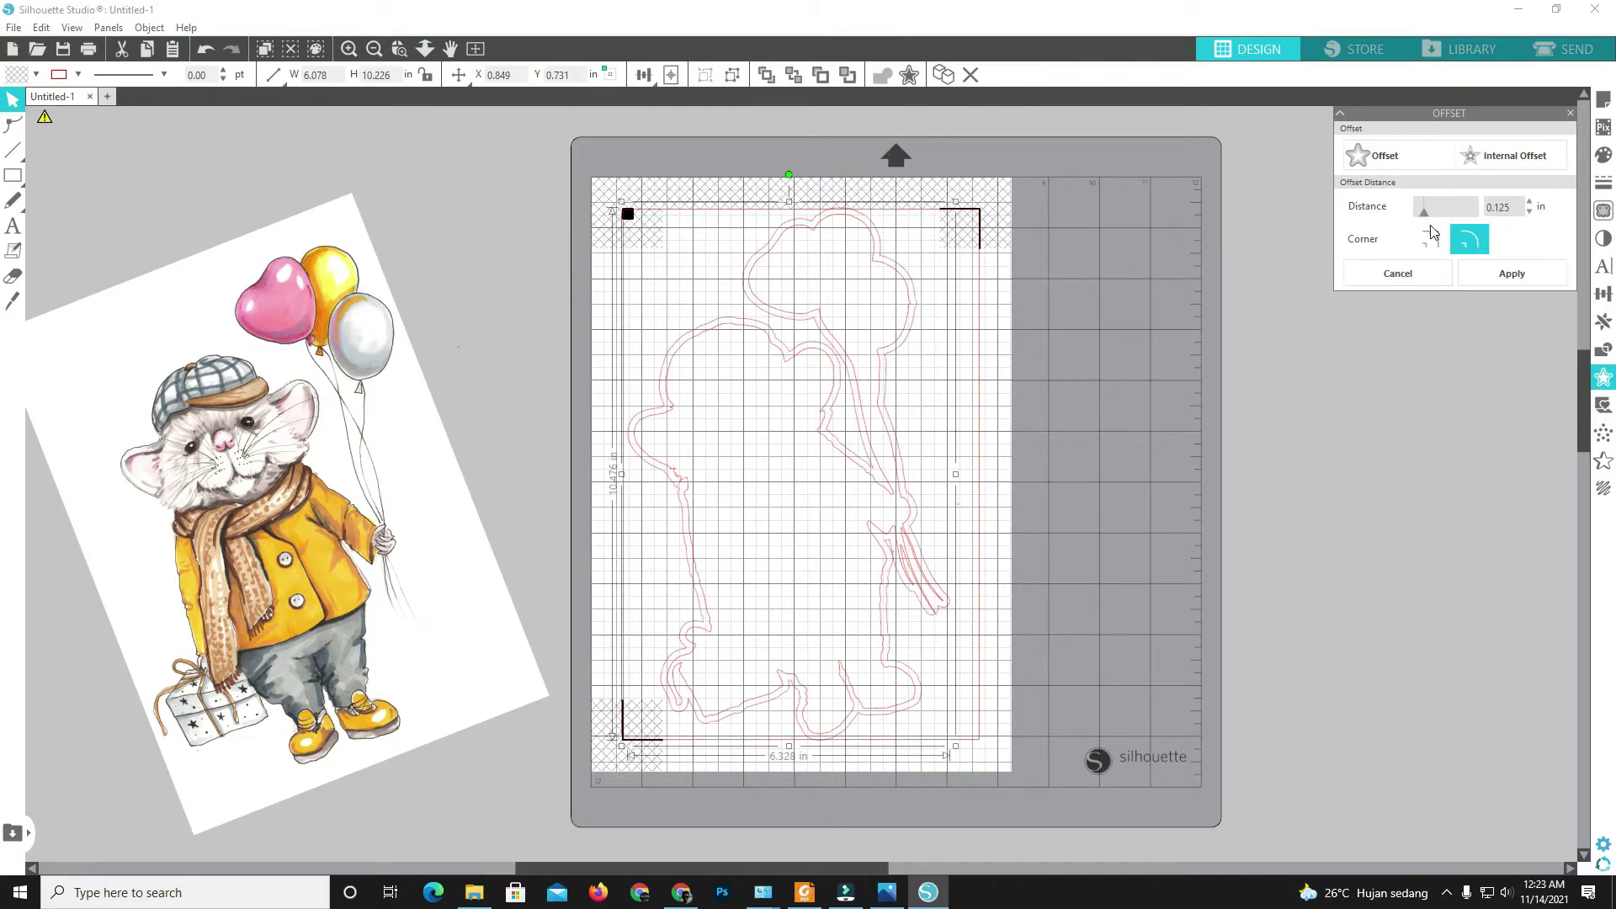
Delete the extra traced outline and a small stray loop near the mouse's hand.
click(1277, 476)
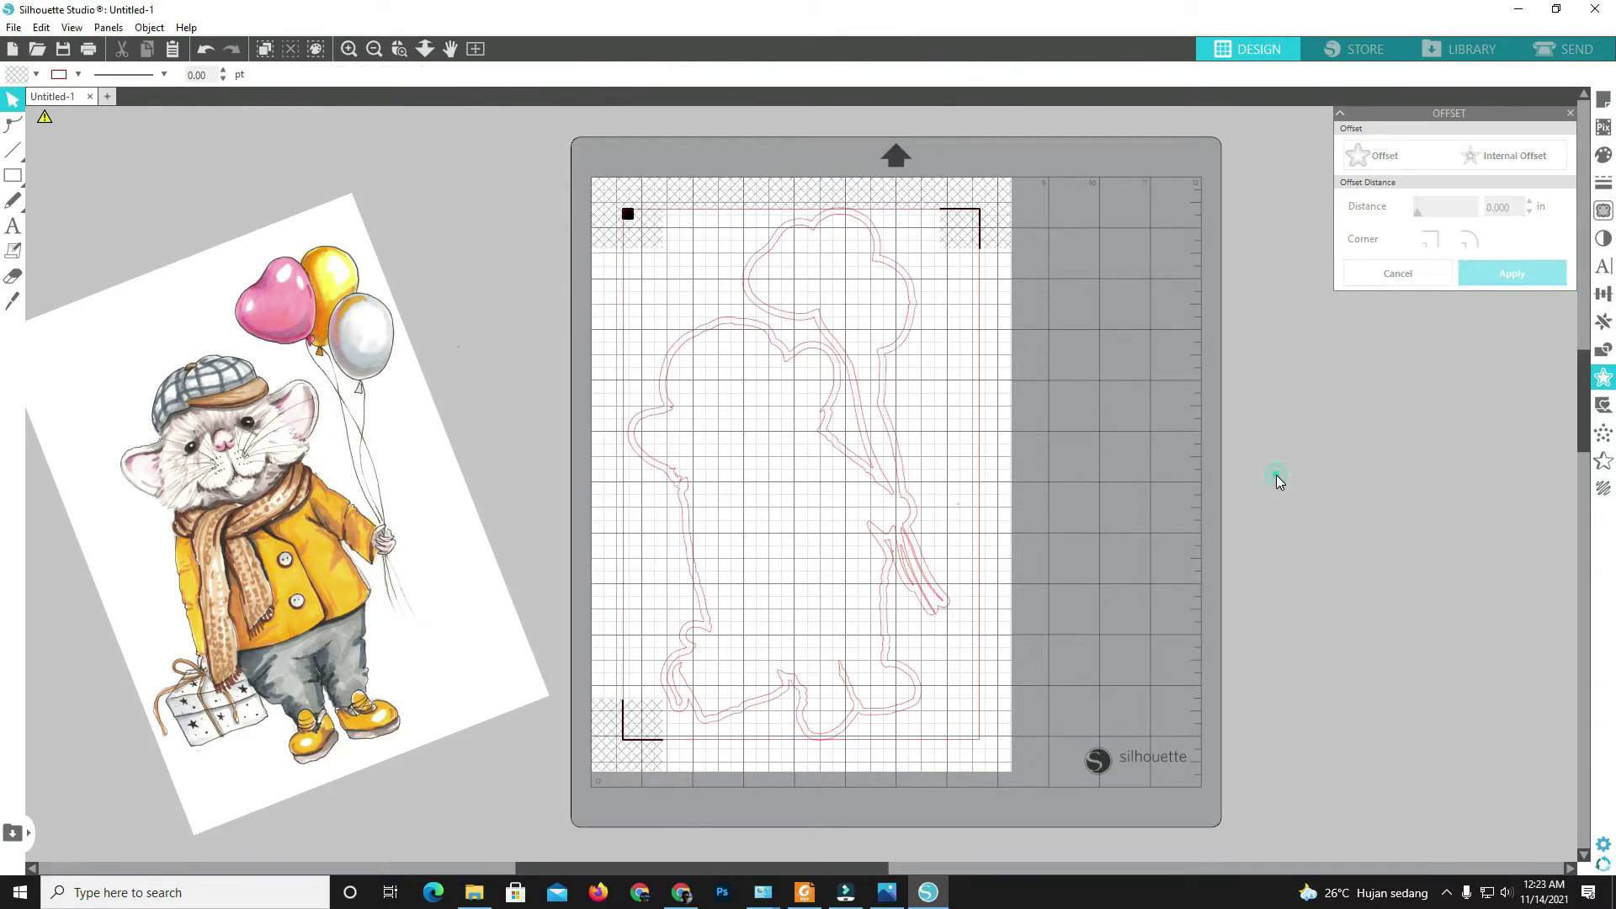
click(868, 487)
key(Delete)
scroll(892, 565, up, 1)
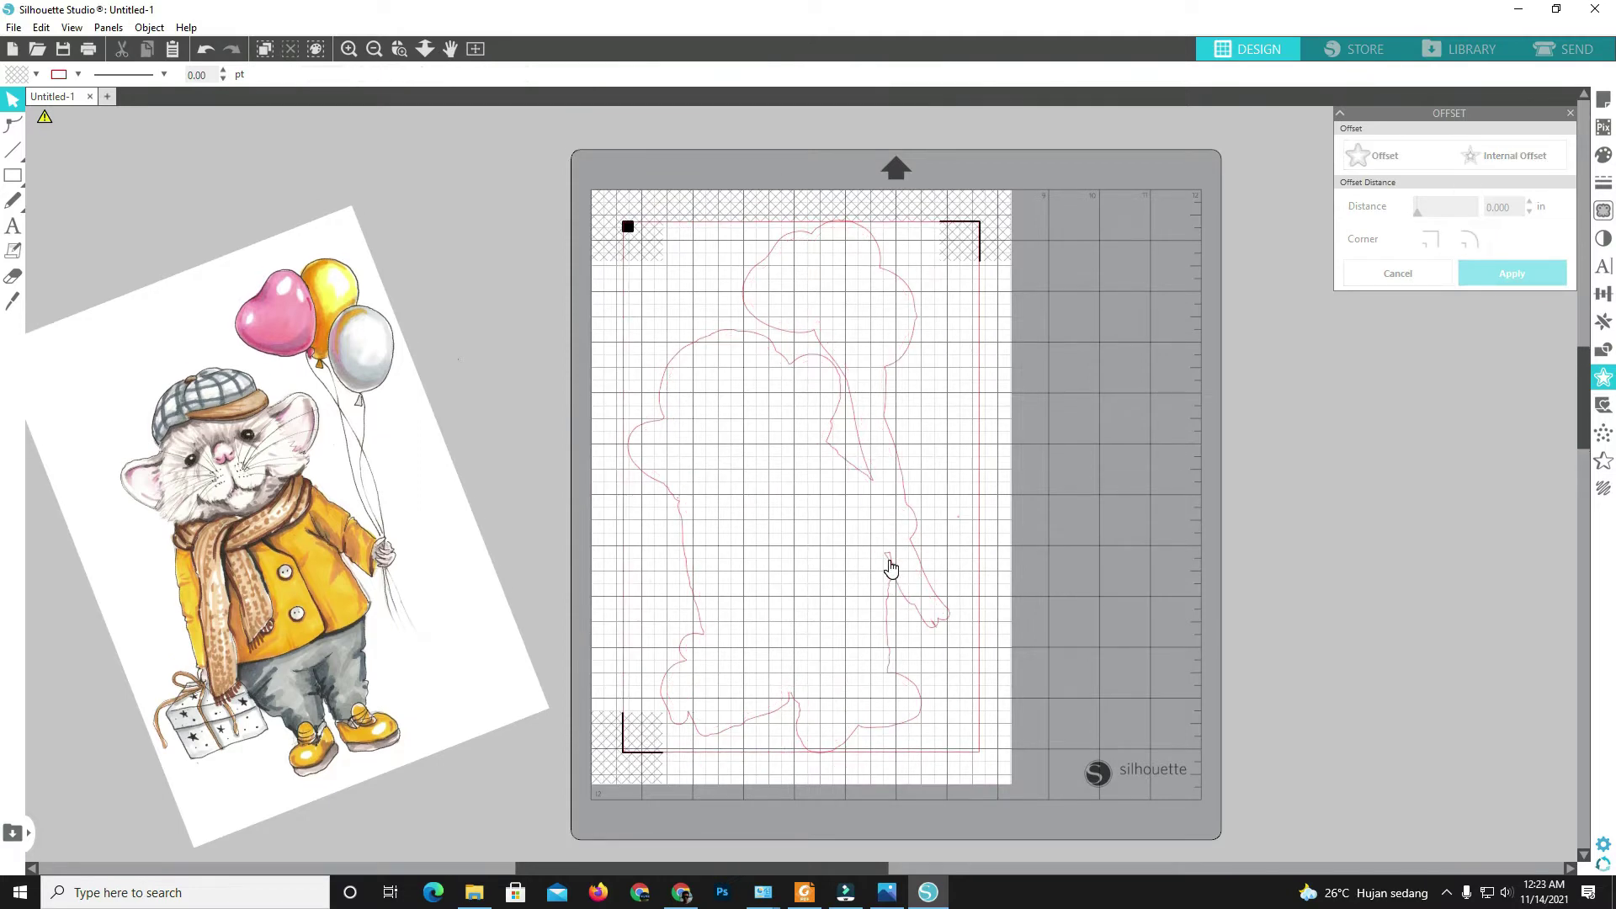
scroll(900, 597, up, 6)
scroll(895, 557, up, 5)
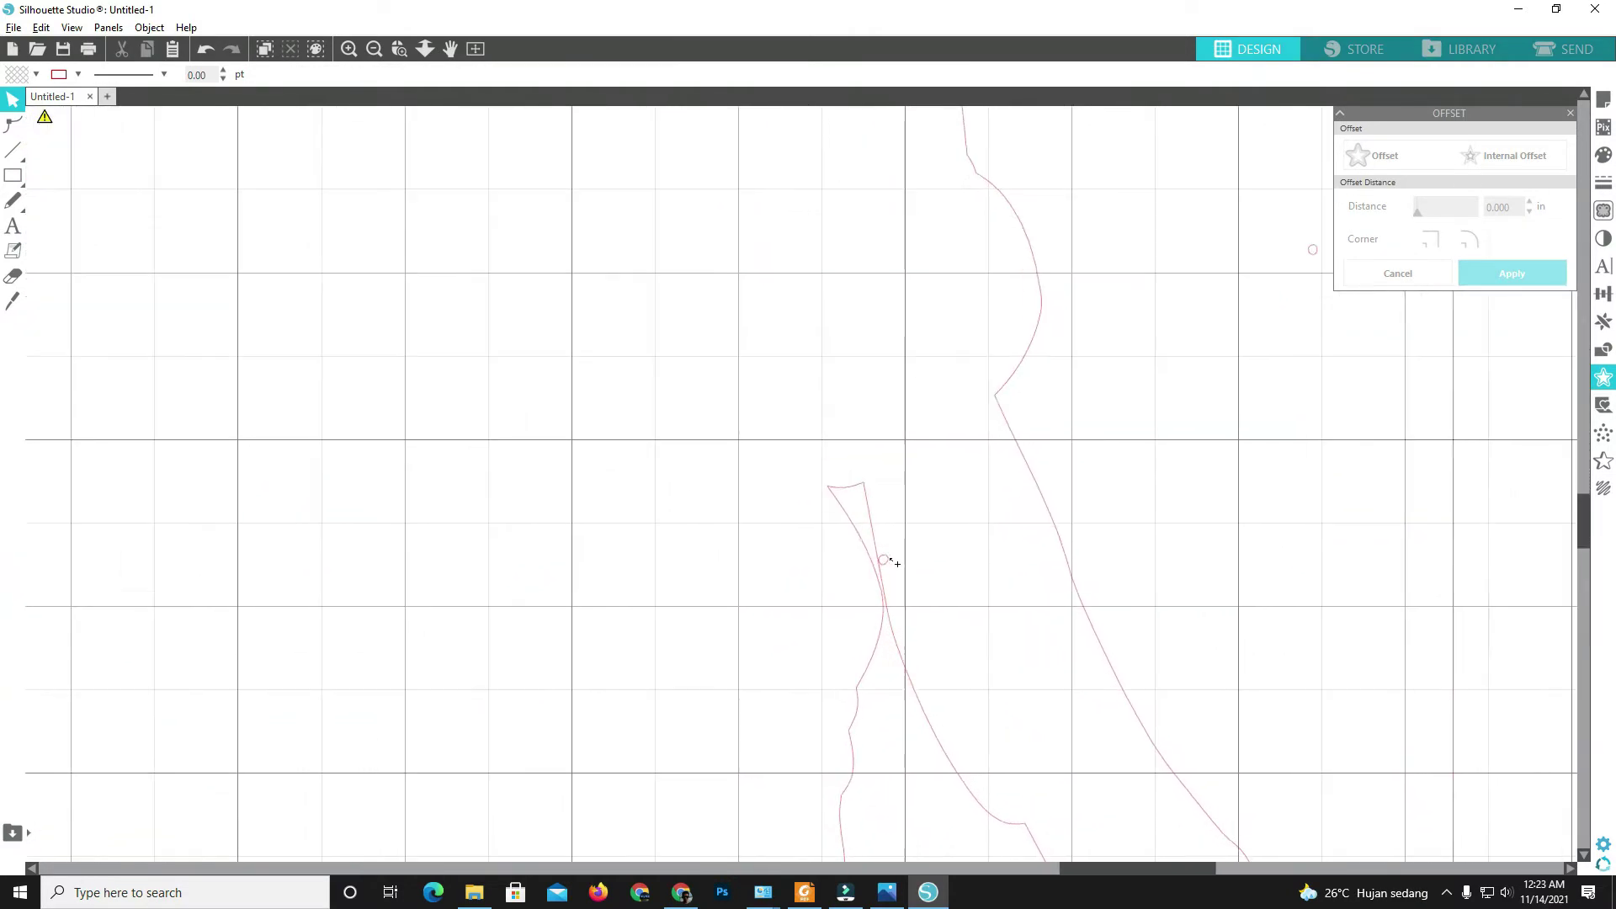
scroll(894, 562, up, 1)
click(936, 549)
click(884, 557)
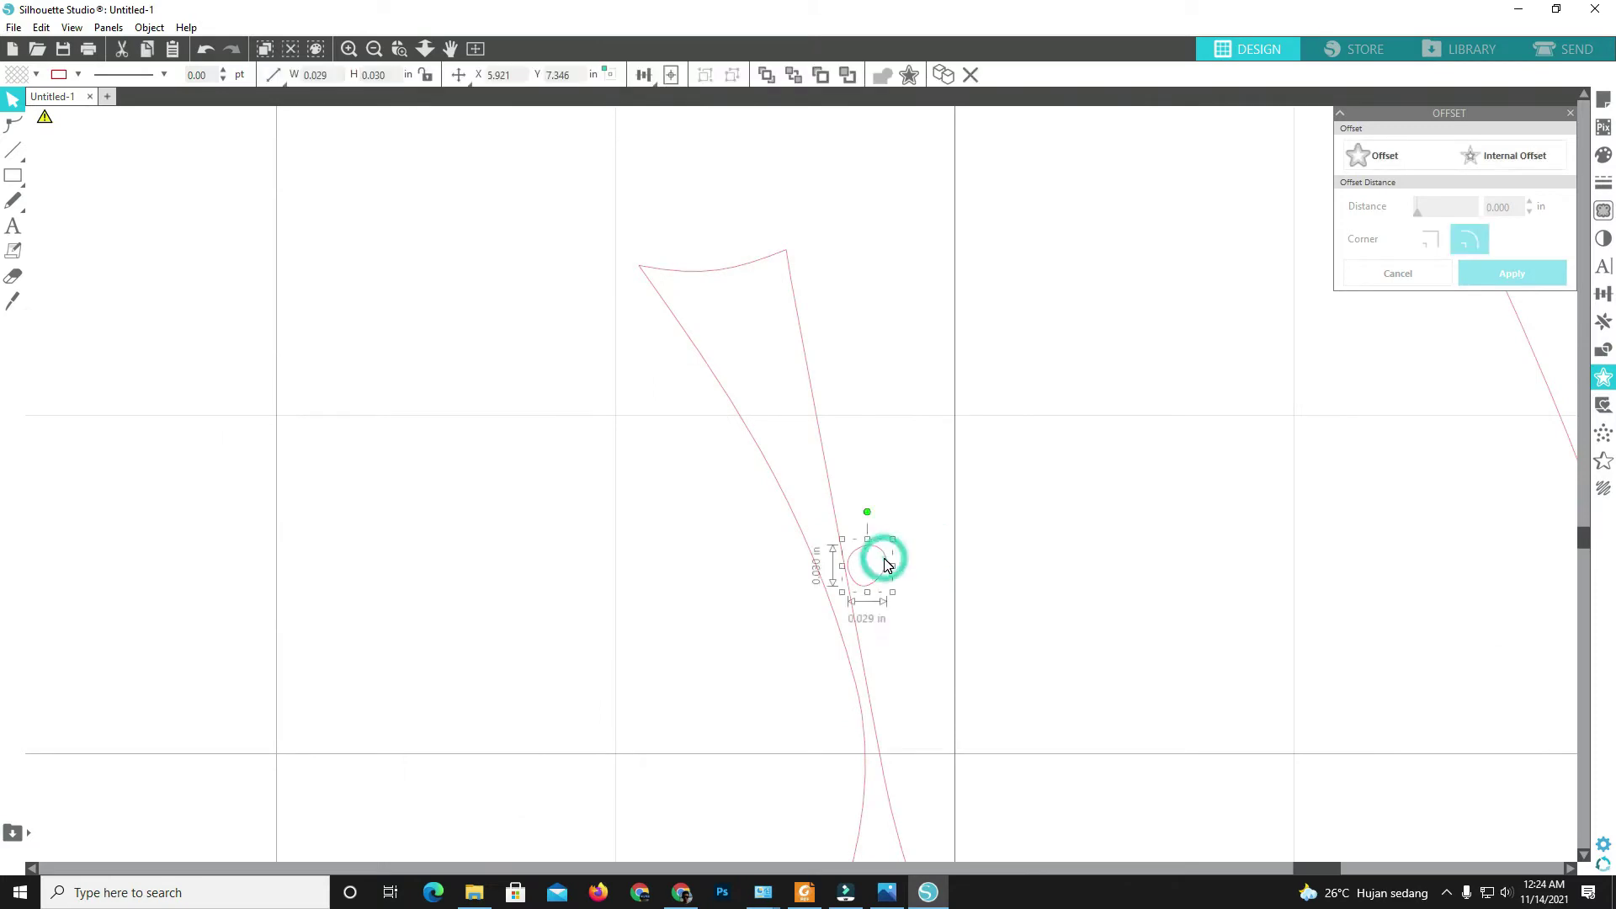
key(Delete)
Try the mouse photo over the cut line on the mat, then move it back off the mat.
scroll(885, 565, down, 2)
scroll(888, 572, down, 8)
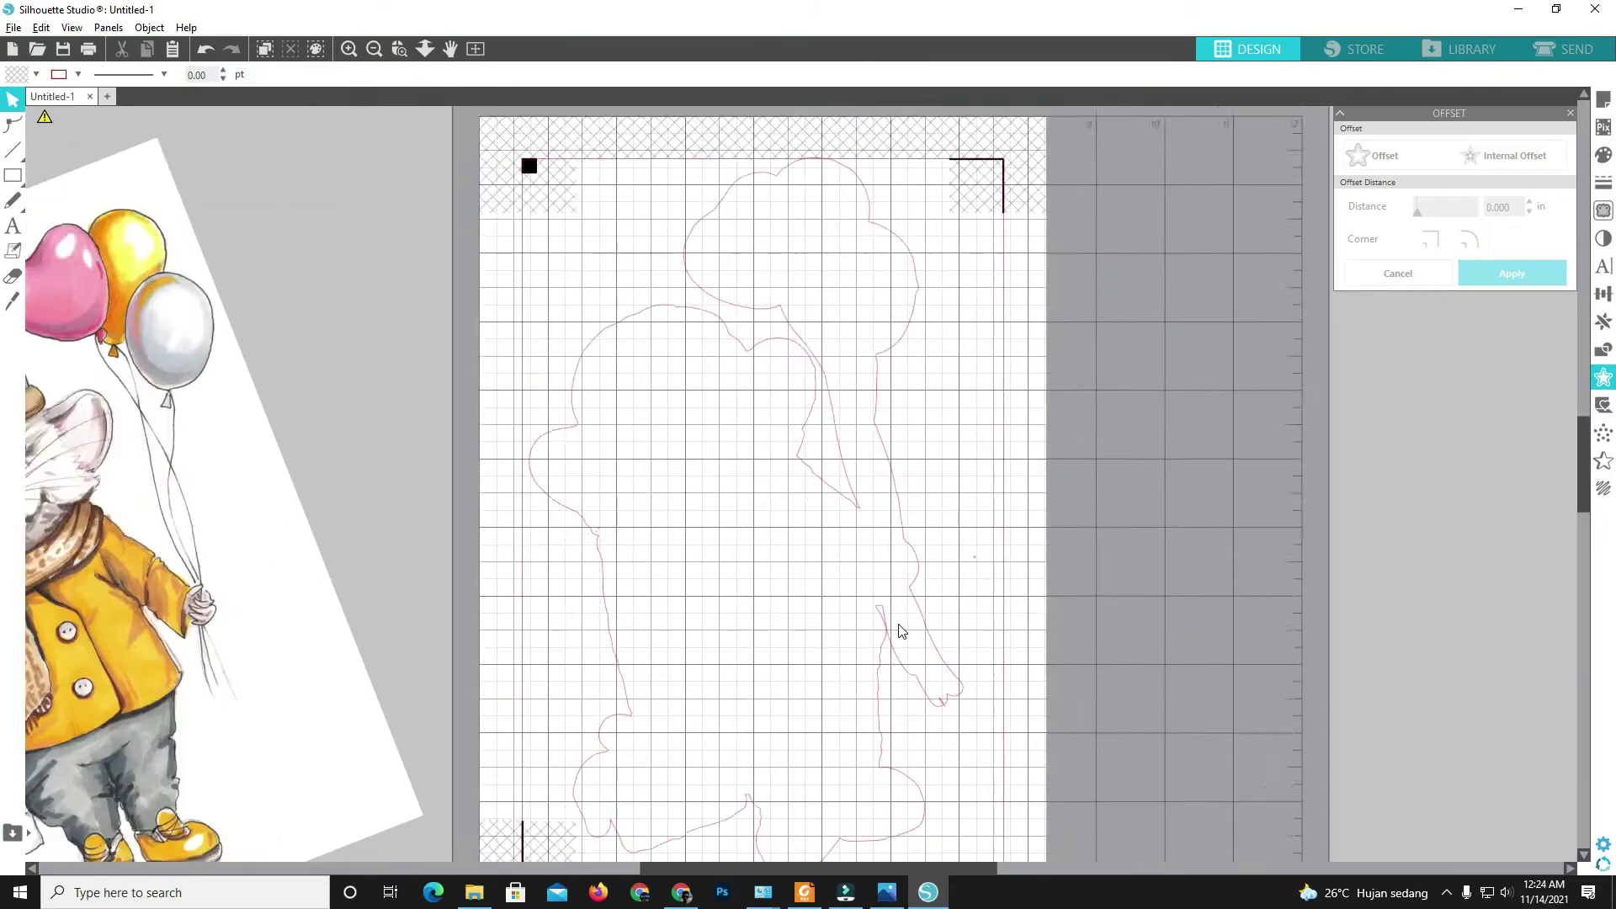
scroll(901, 631, down, 3)
click(421, 640)
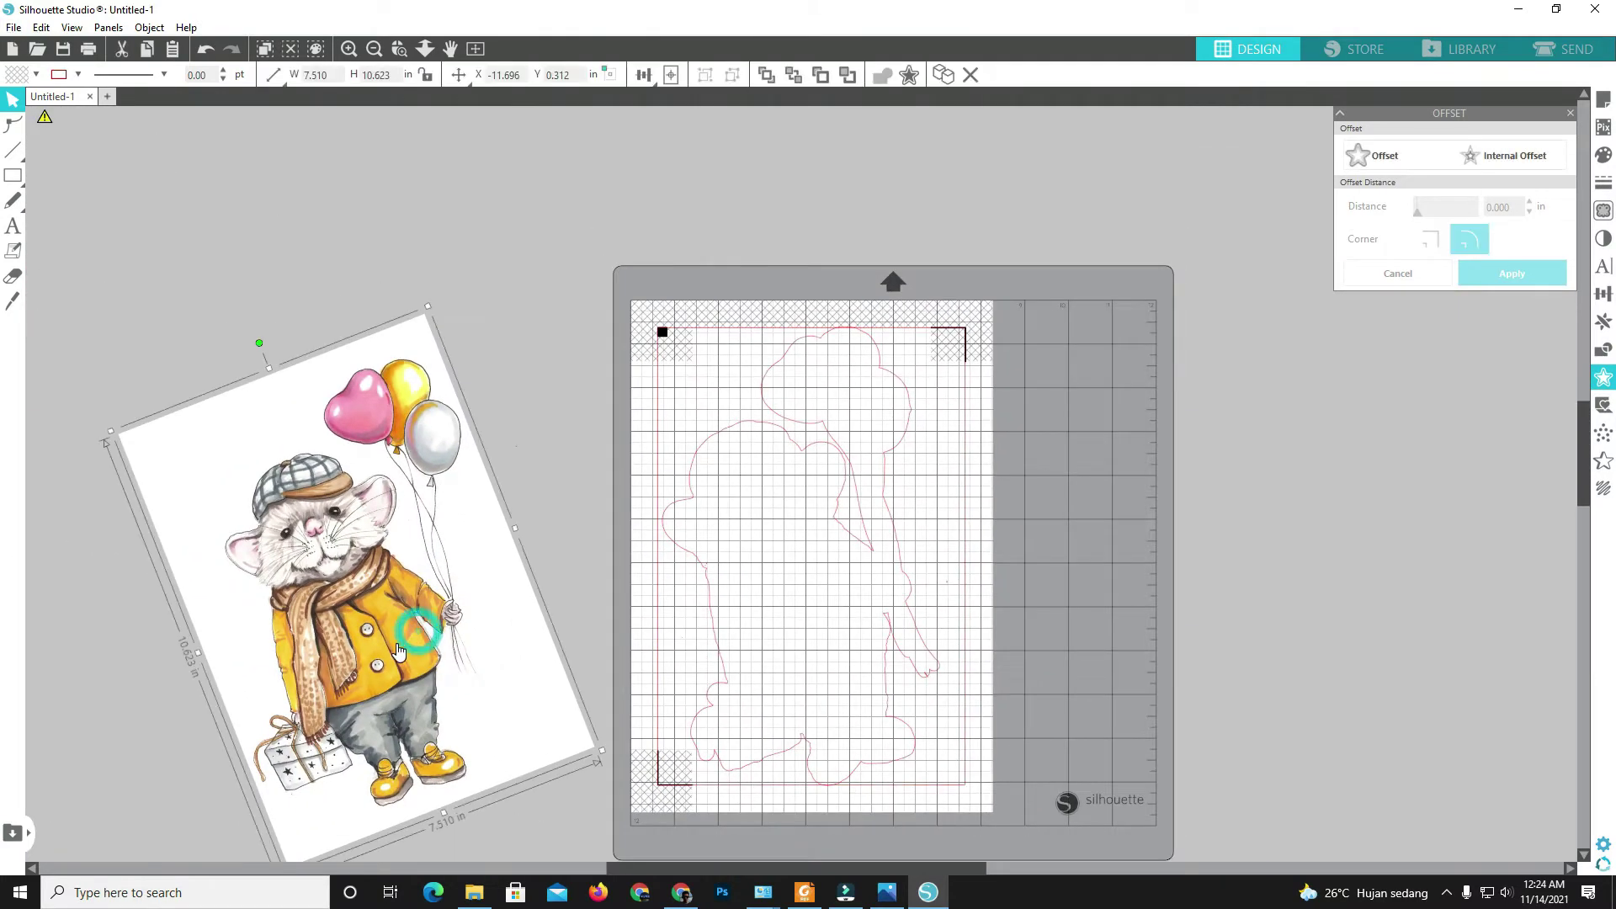
drag(421, 640, 853, 618)
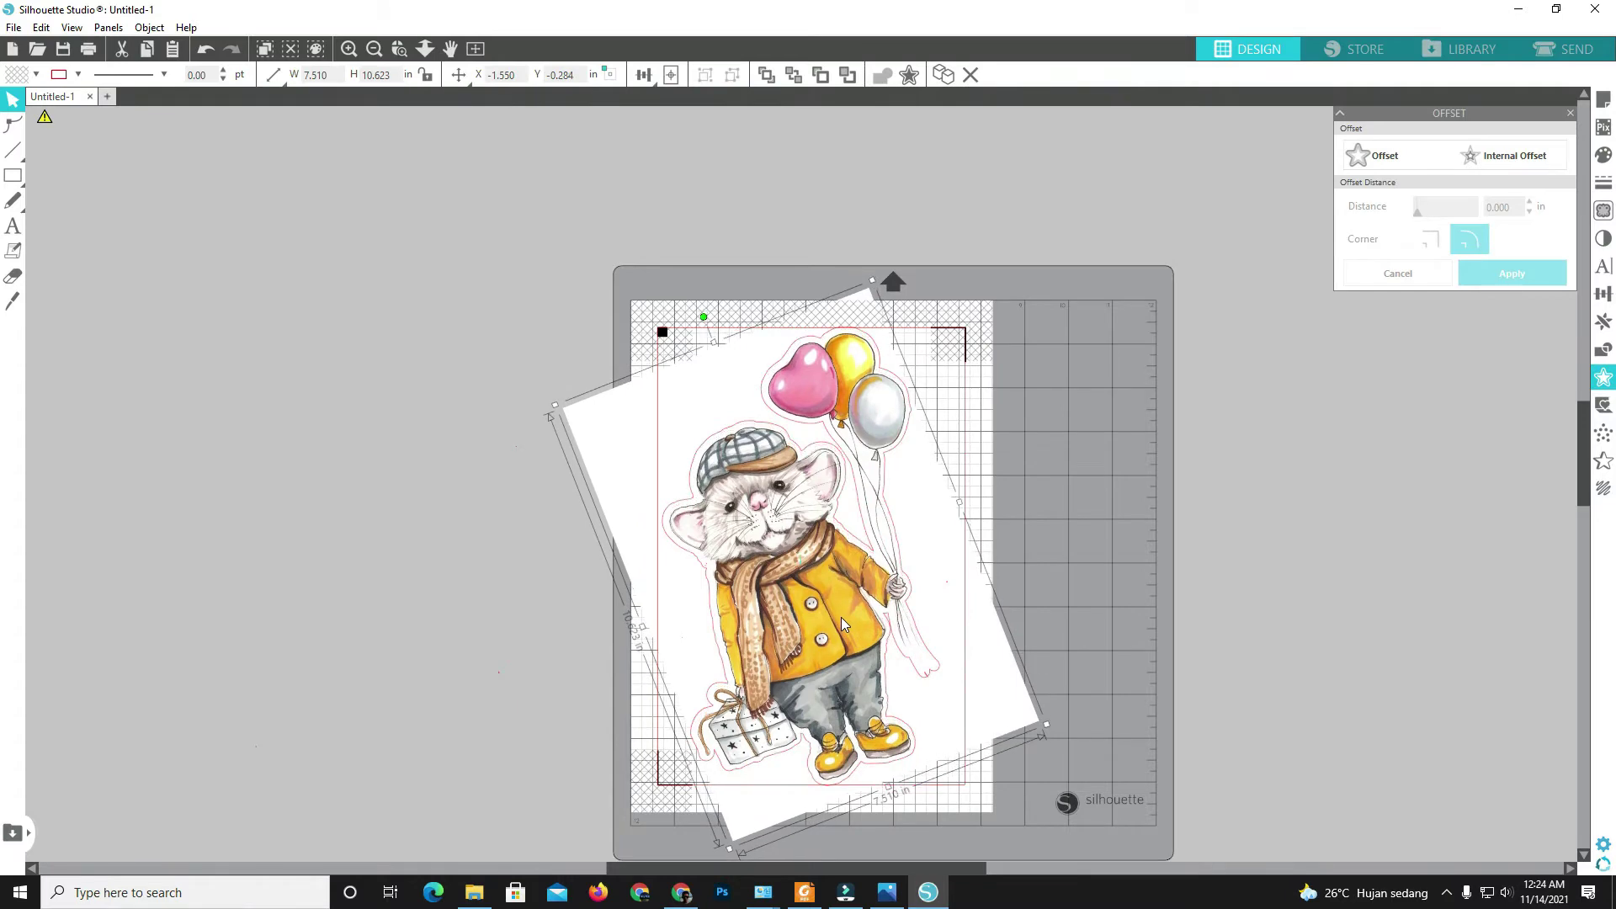
drag(841, 617, 506, 618)
Delete the stray spike, the tiny dot beside it and the tiny fragment by the curve.
scroll(926, 678, up, 10)
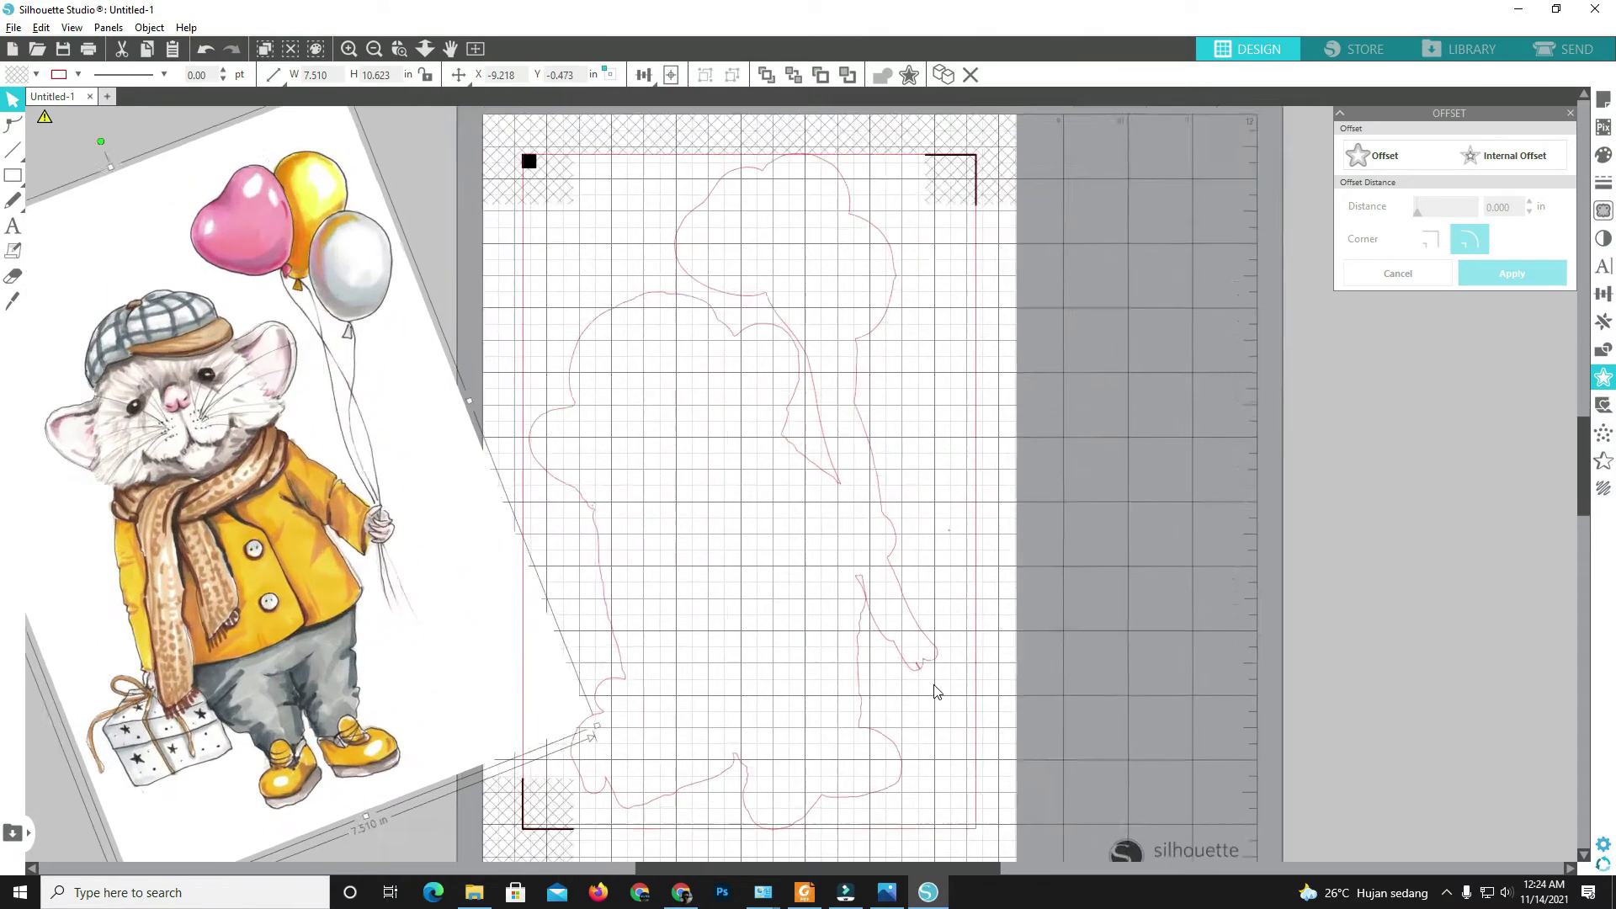
click(872, 631)
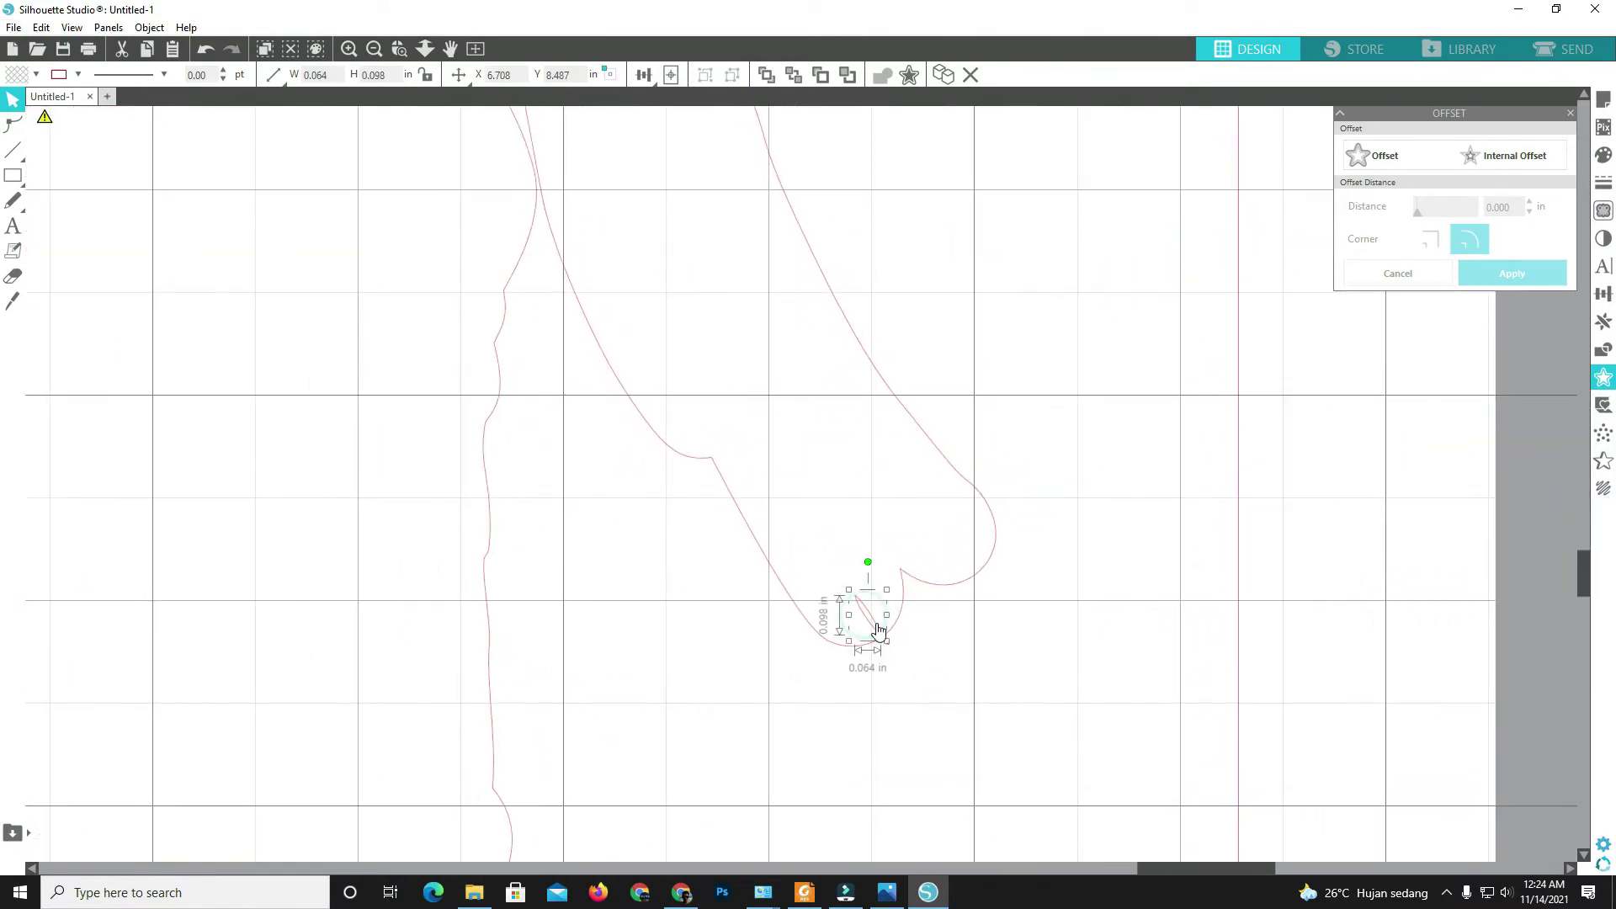
key(Delete)
click(889, 643)
key(Delete)
scroll(895, 654, down, 6)
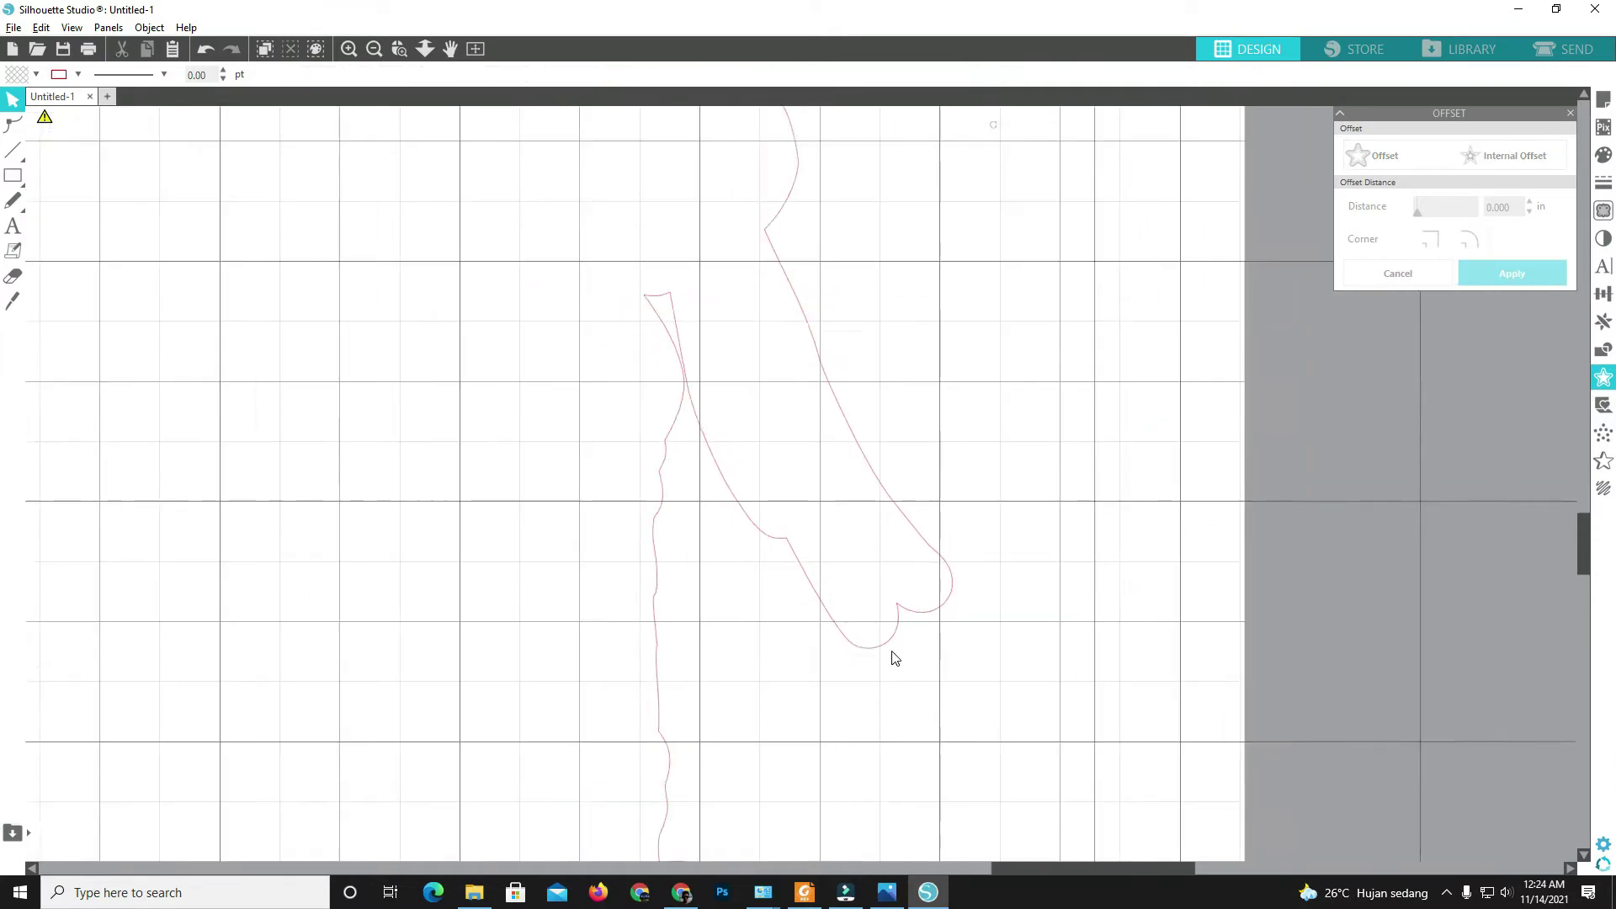
scroll(459, 445, up, 3)
scroll(459, 444, up, 4)
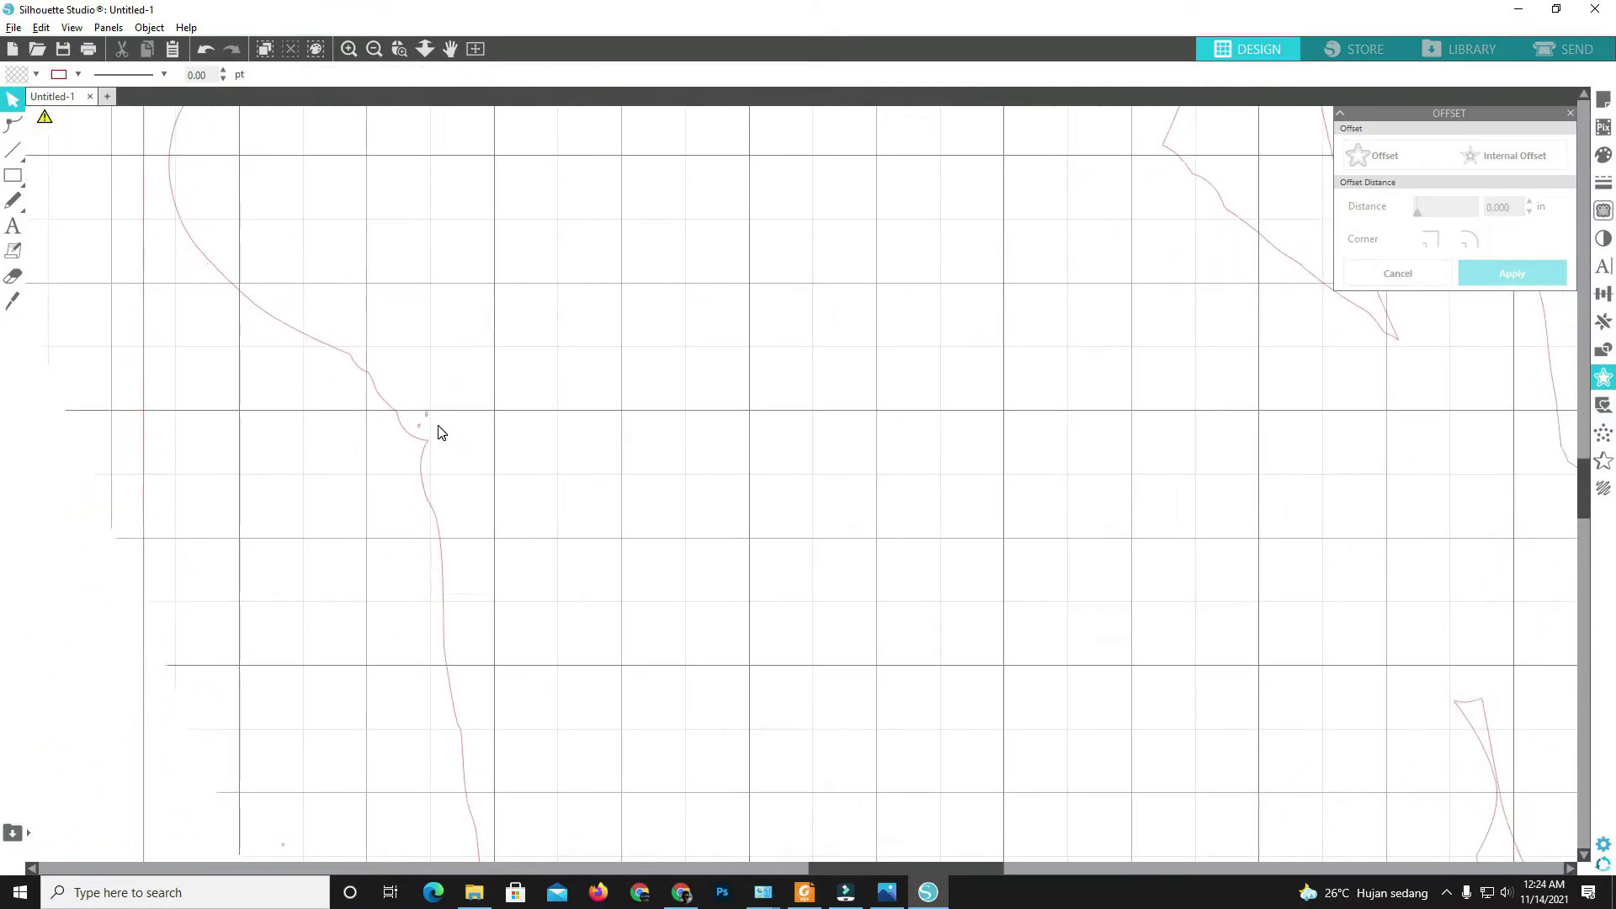
click(423, 421)
key(Delete)
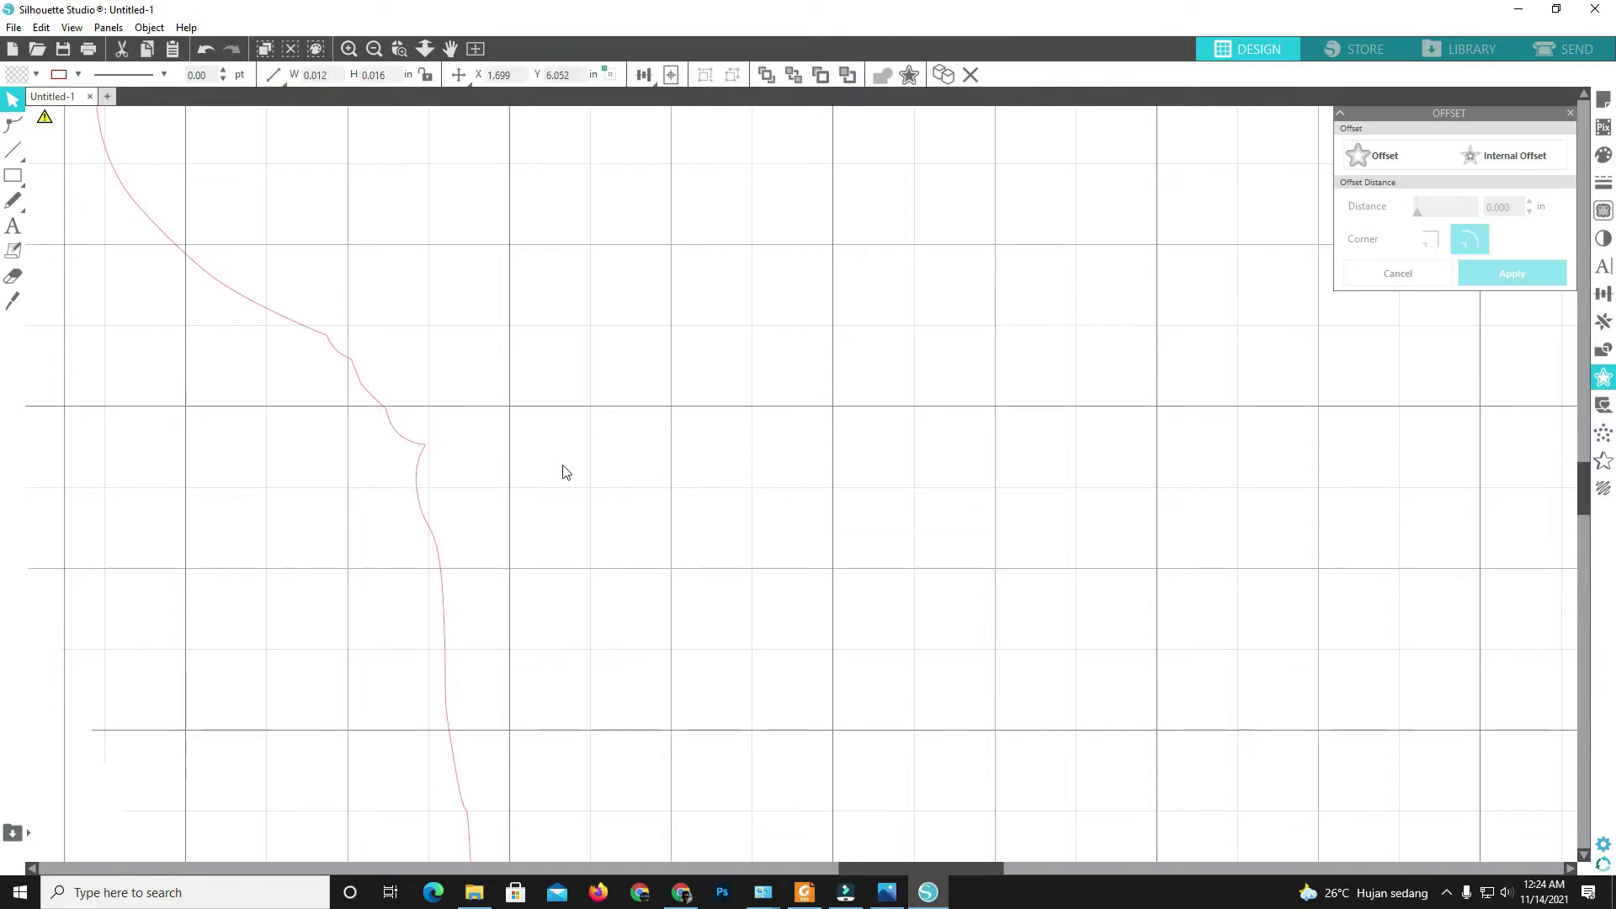
scroll(614, 505, down, 6)
scroll(617, 528, down, 1)
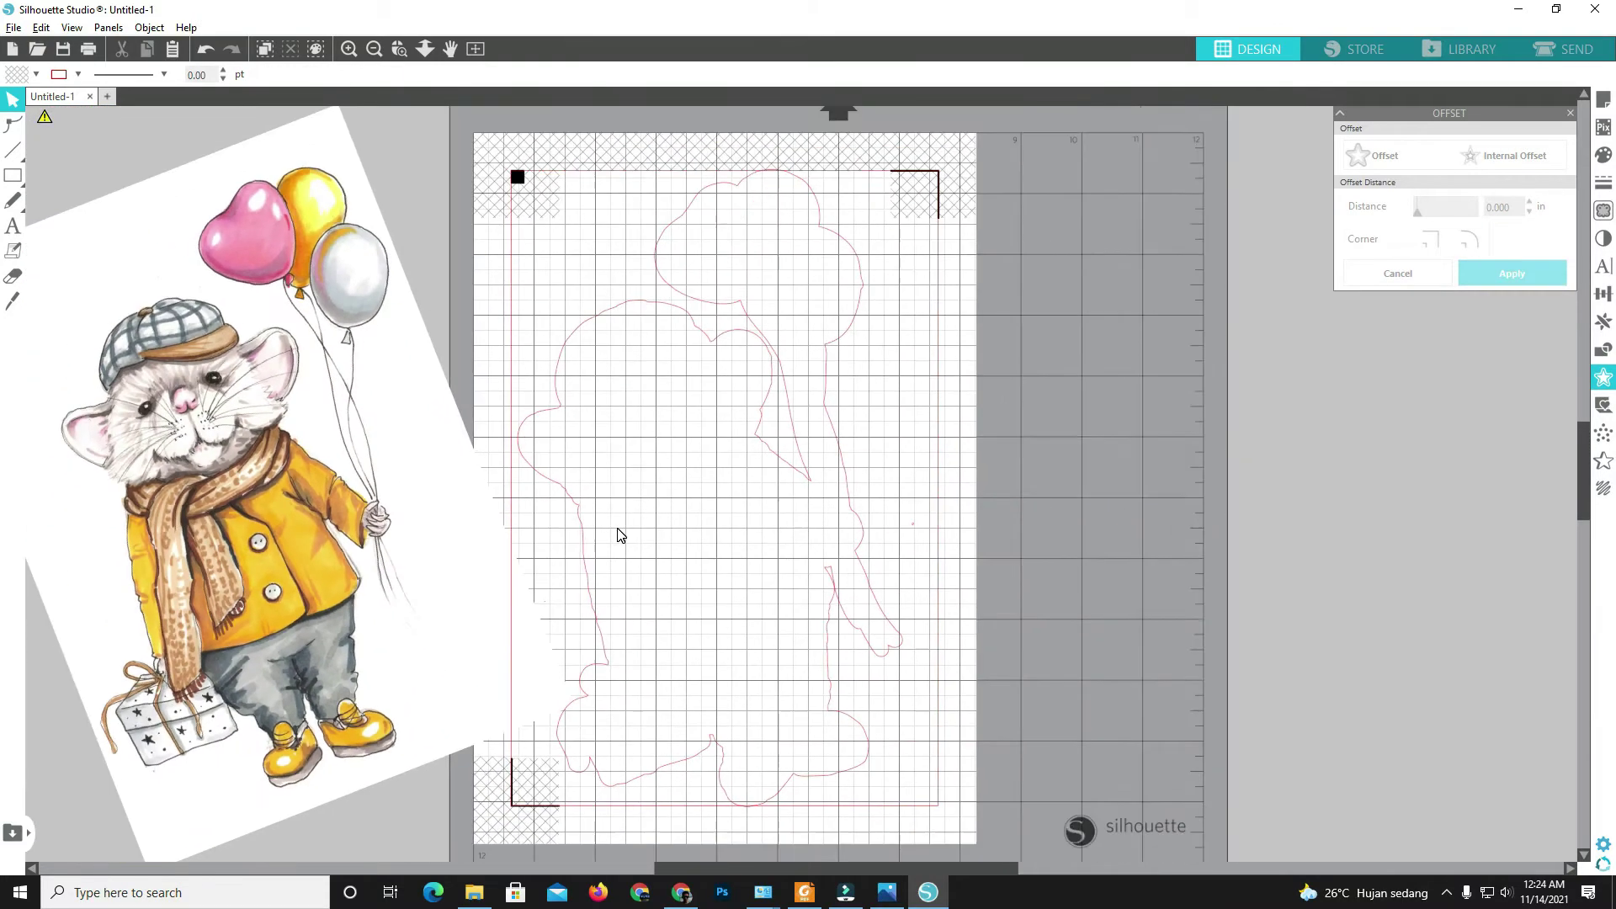
Place the mouse image over its red offset outline, then check and cancel Print Preview.
drag(249, 531, 714, 540)
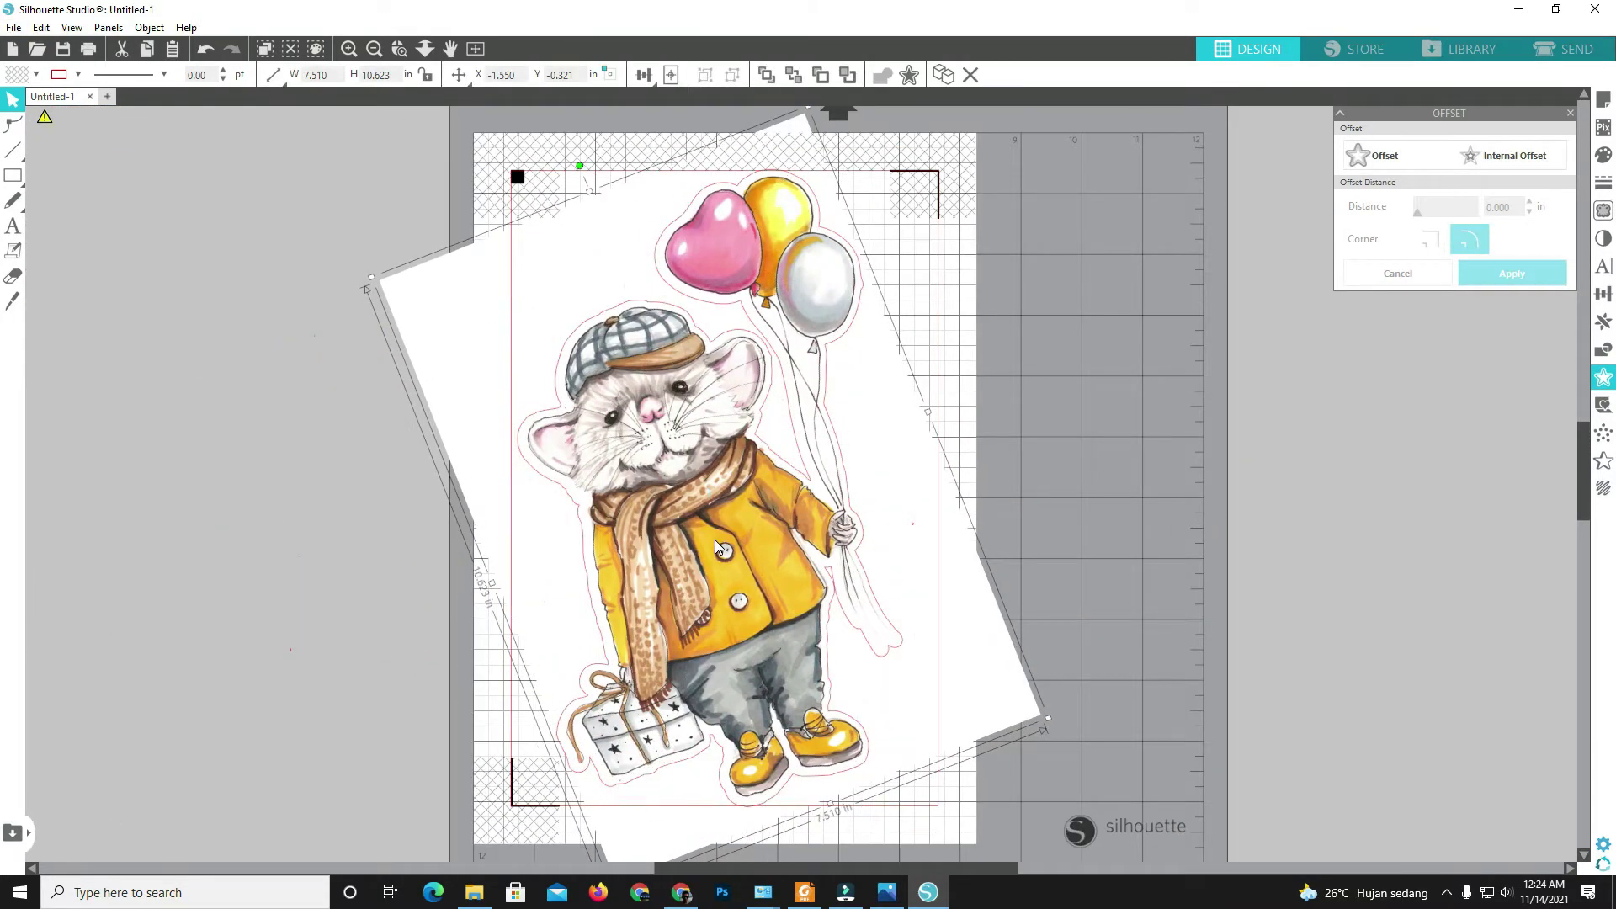
click(1137, 520)
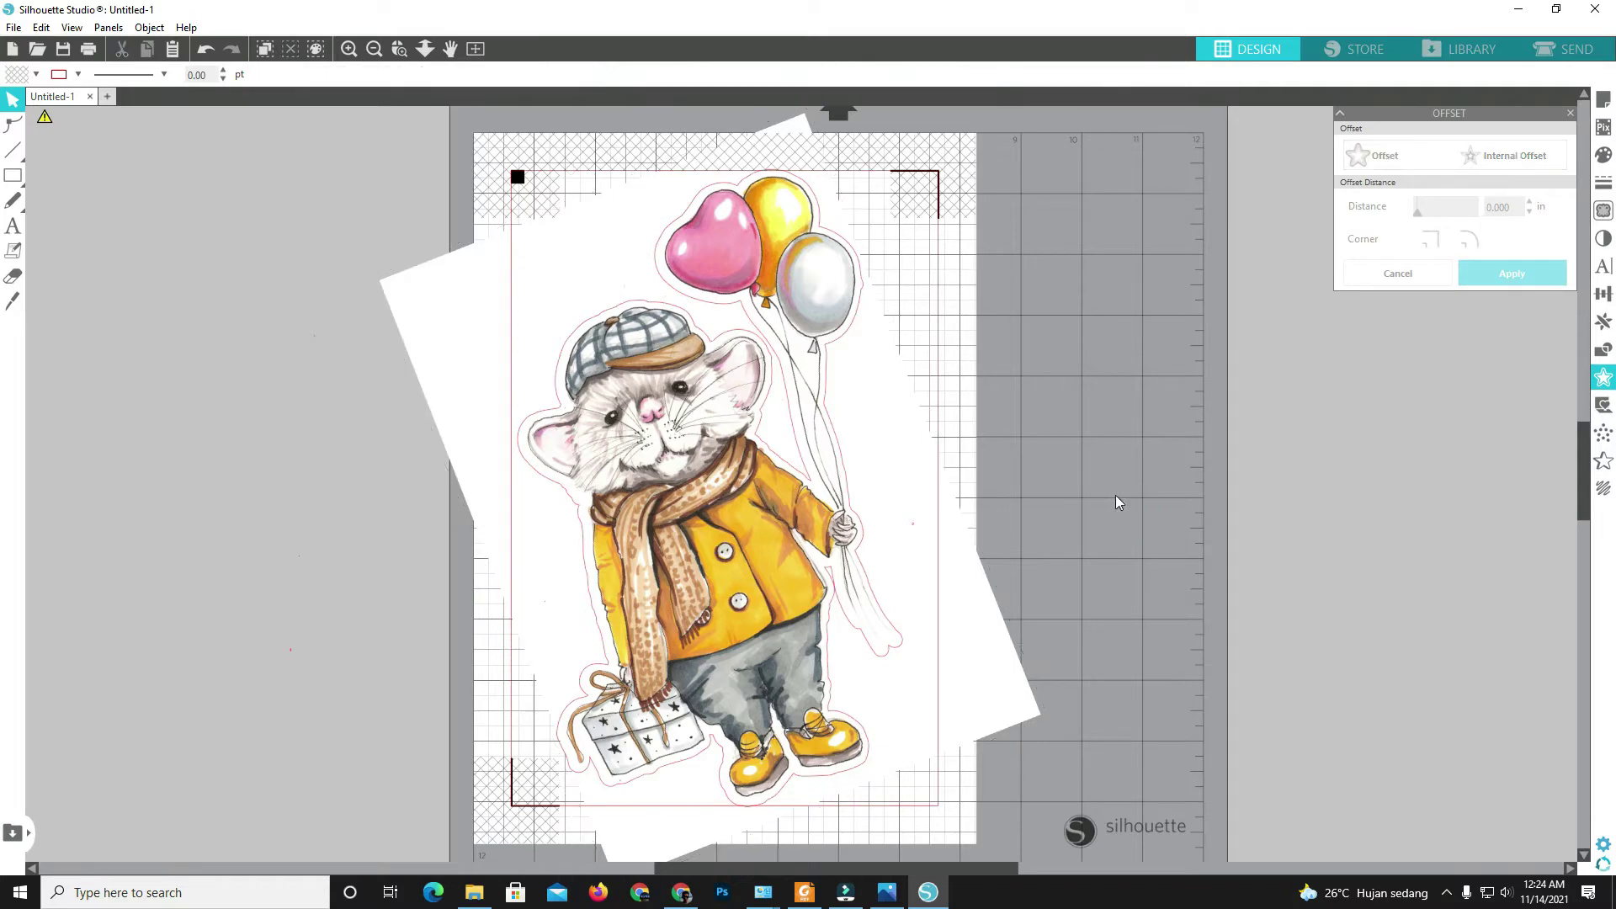
click(14, 27)
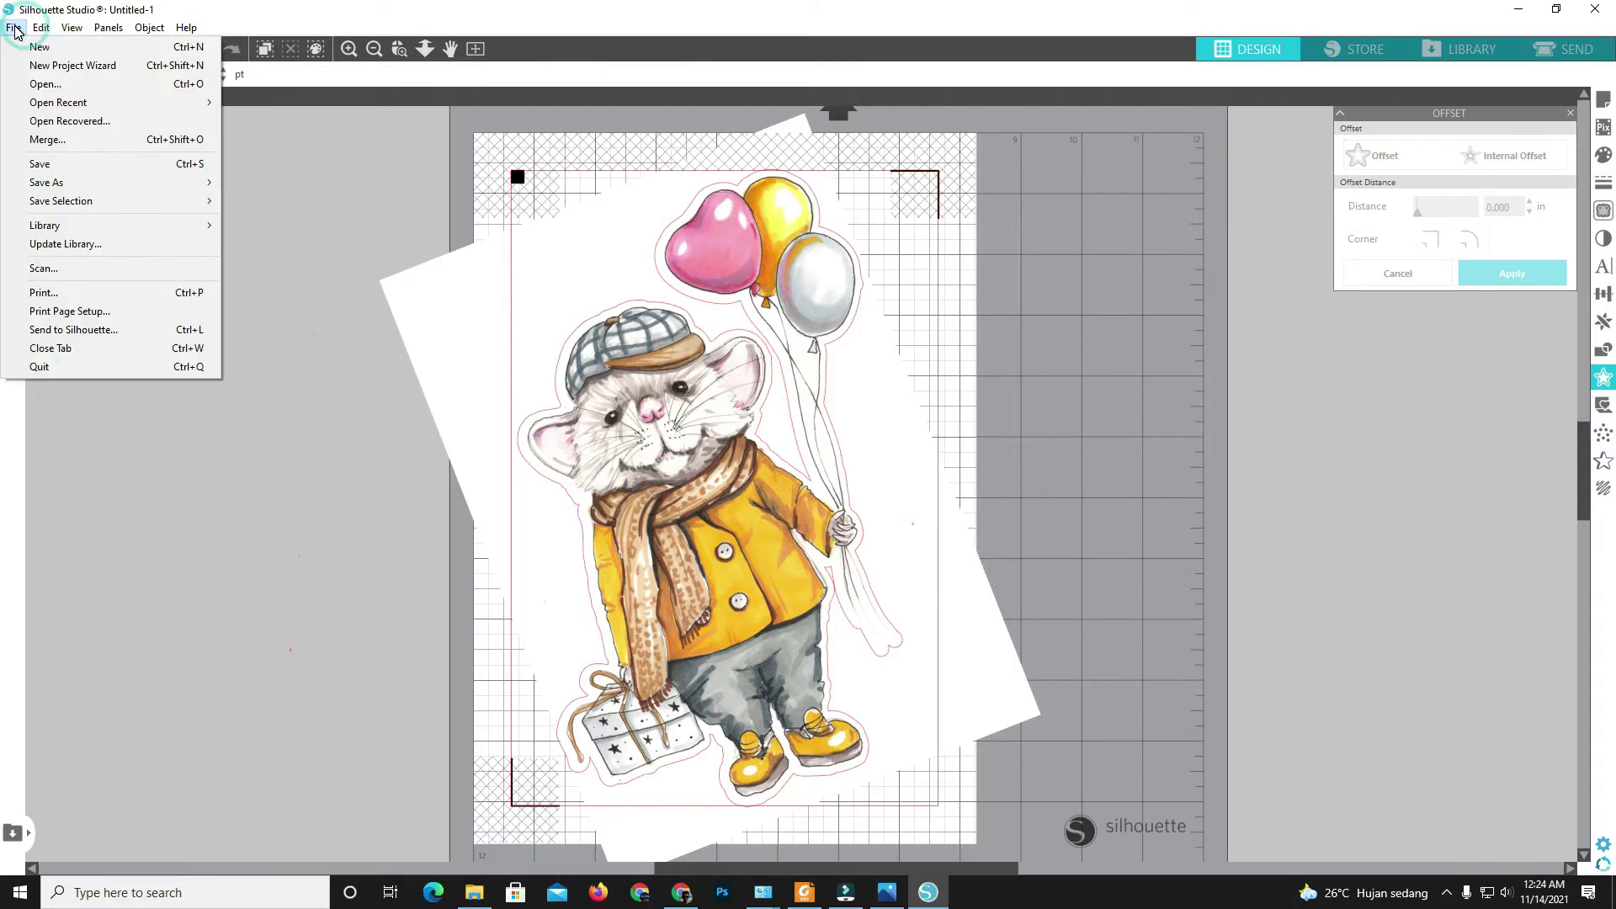
click(69, 292)
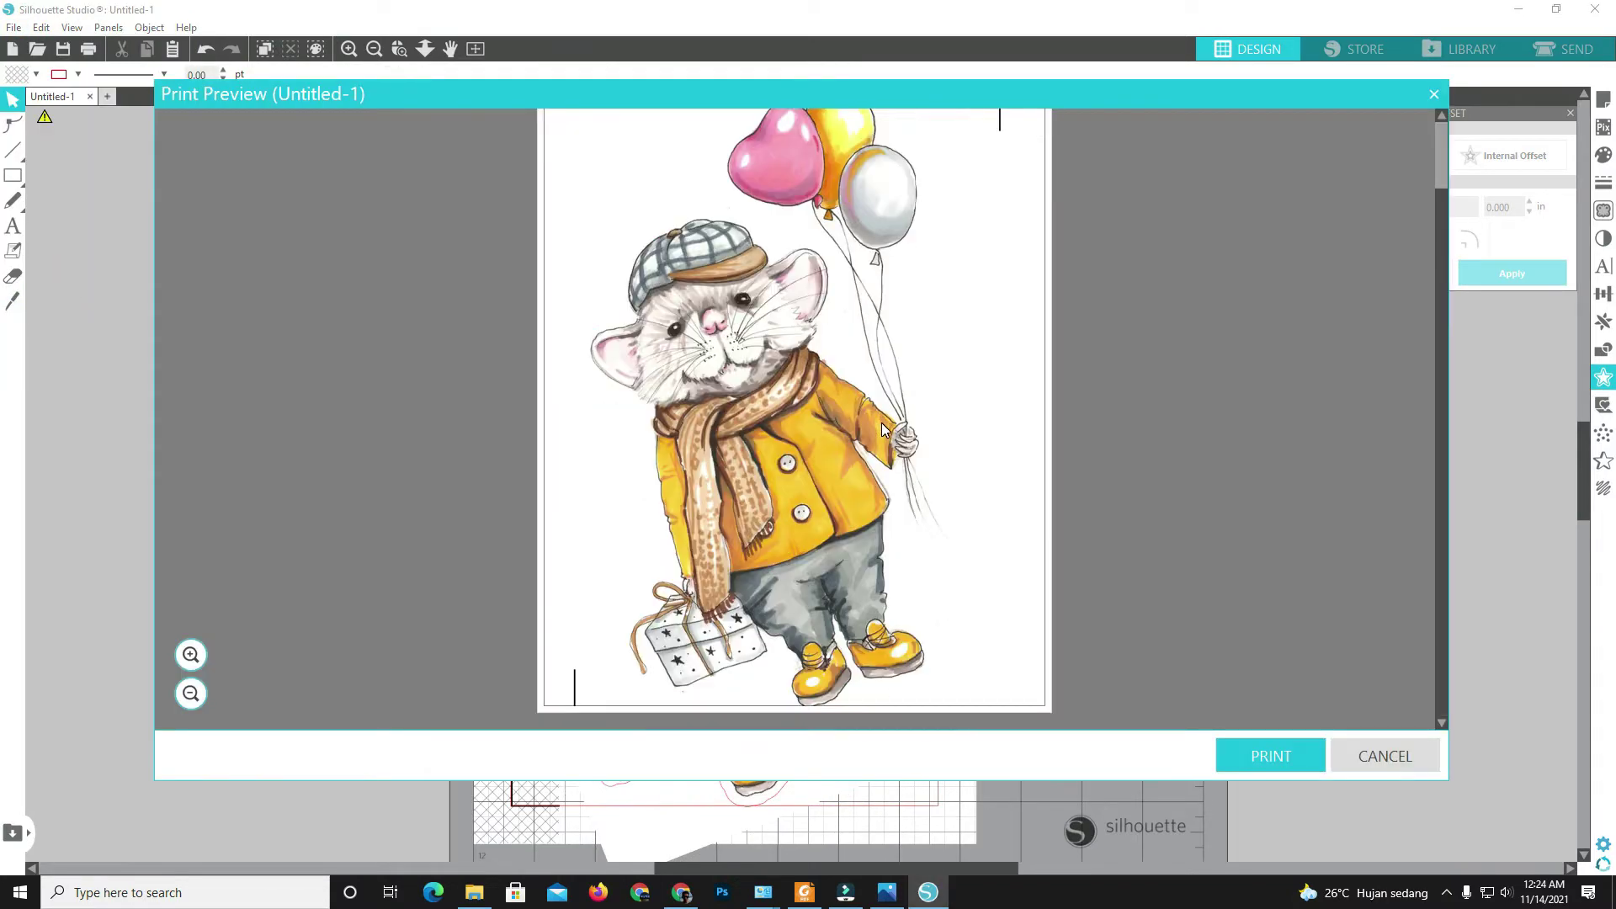
scroll(882, 422, up, 2)
scroll(881, 423, down, 2)
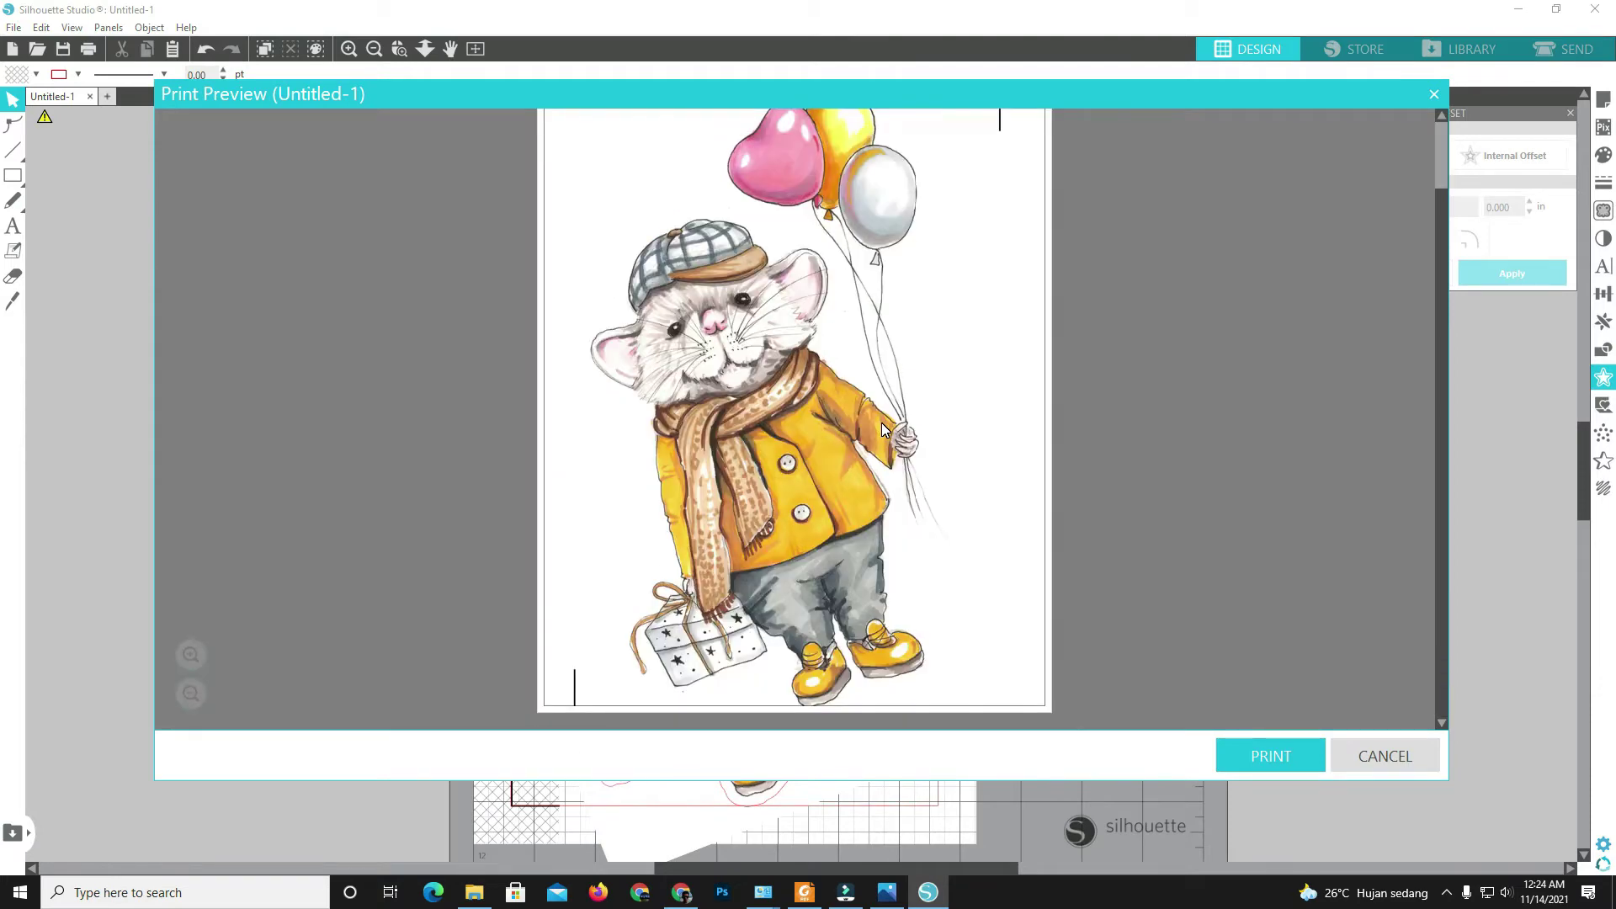
scroll(882, 423, up, 2)
scroll(886, 430, down, 2)
scroll(884, 430, up, 2)
scroll(882, 427, down, 2)
click(1385, 756)
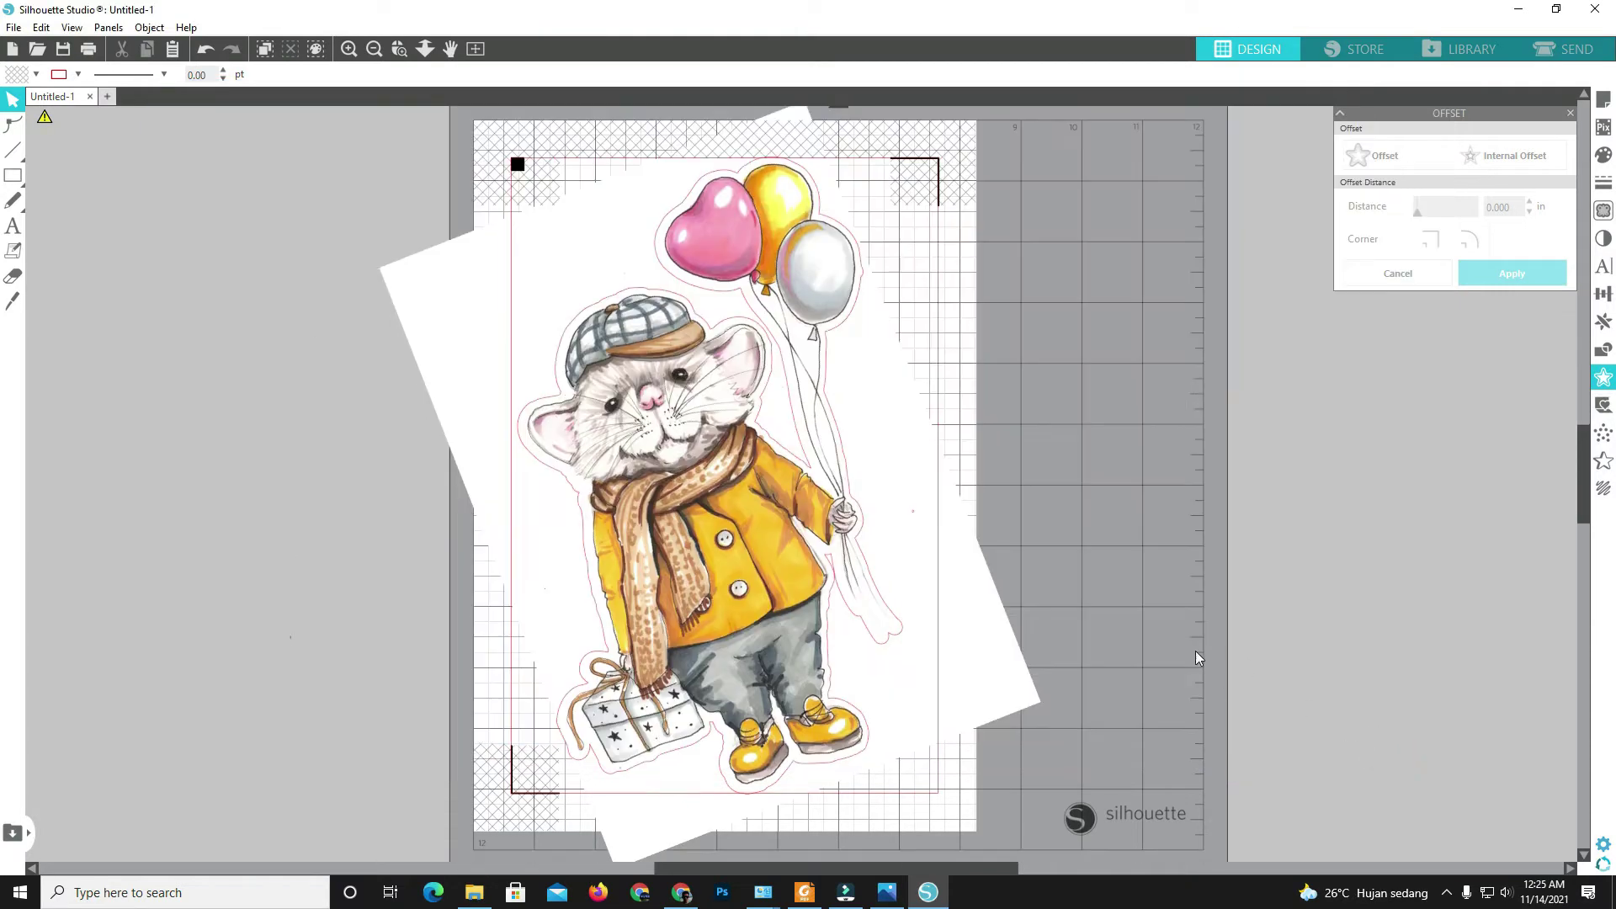
In Page Setup, keep the Cameo 4 media size at A4 (8.268 × 11.693 in).
scroll(1095, 653, down, 2)
scroll(1047, 649, up, 5)
click(1603, 99)
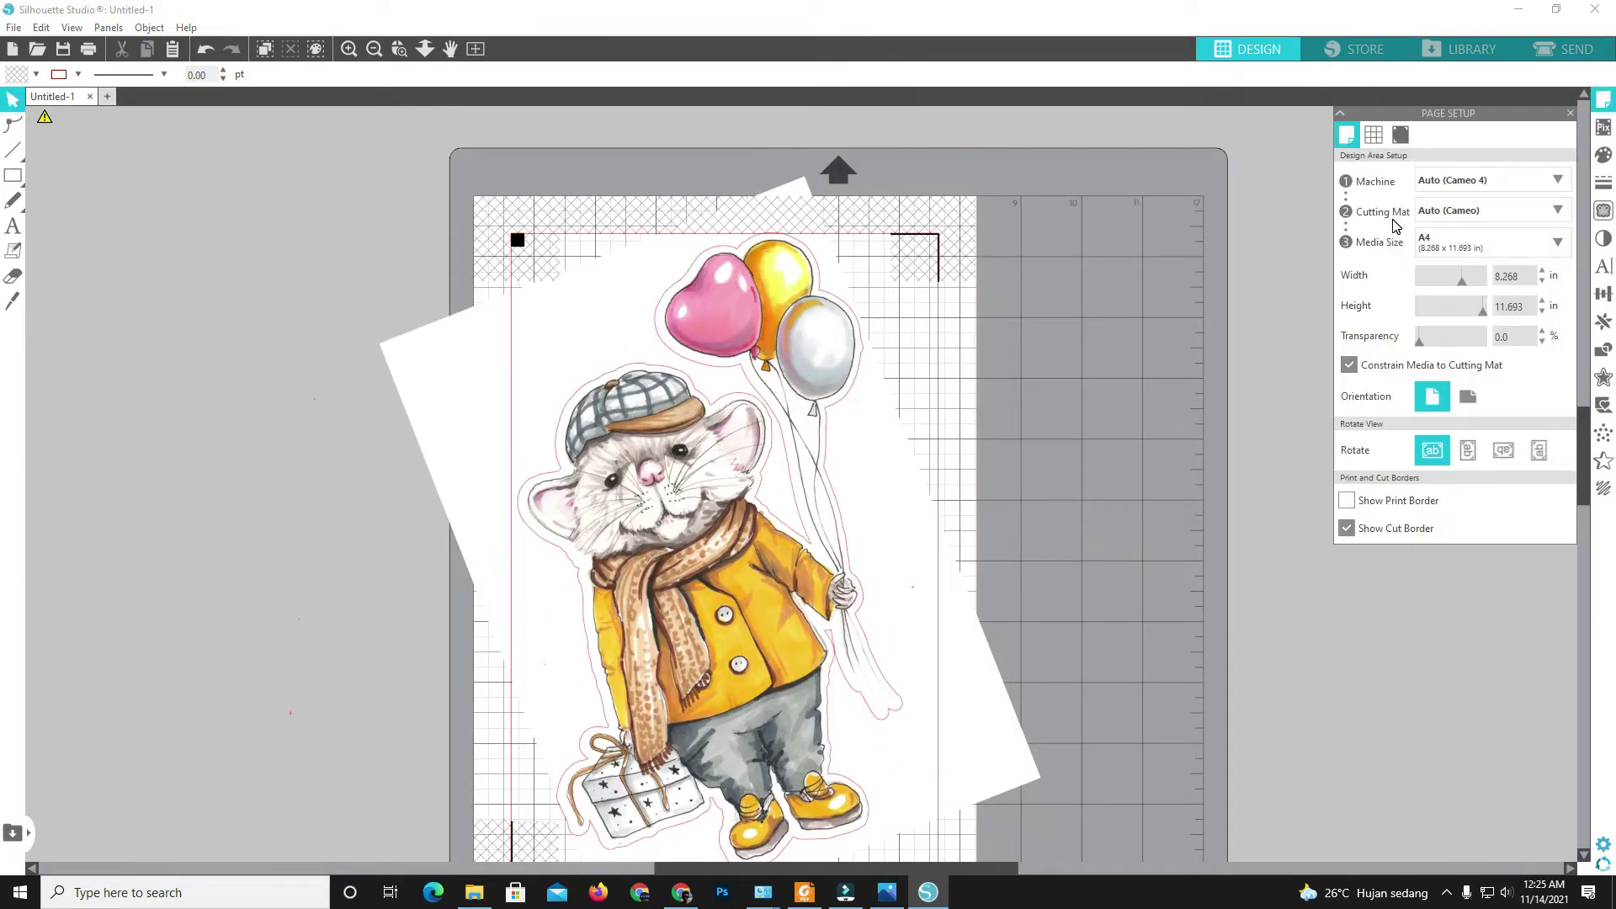
scroll(1061, 507, down, 4)
scroll(1059, 512, up, 3)
click(1478, 243)
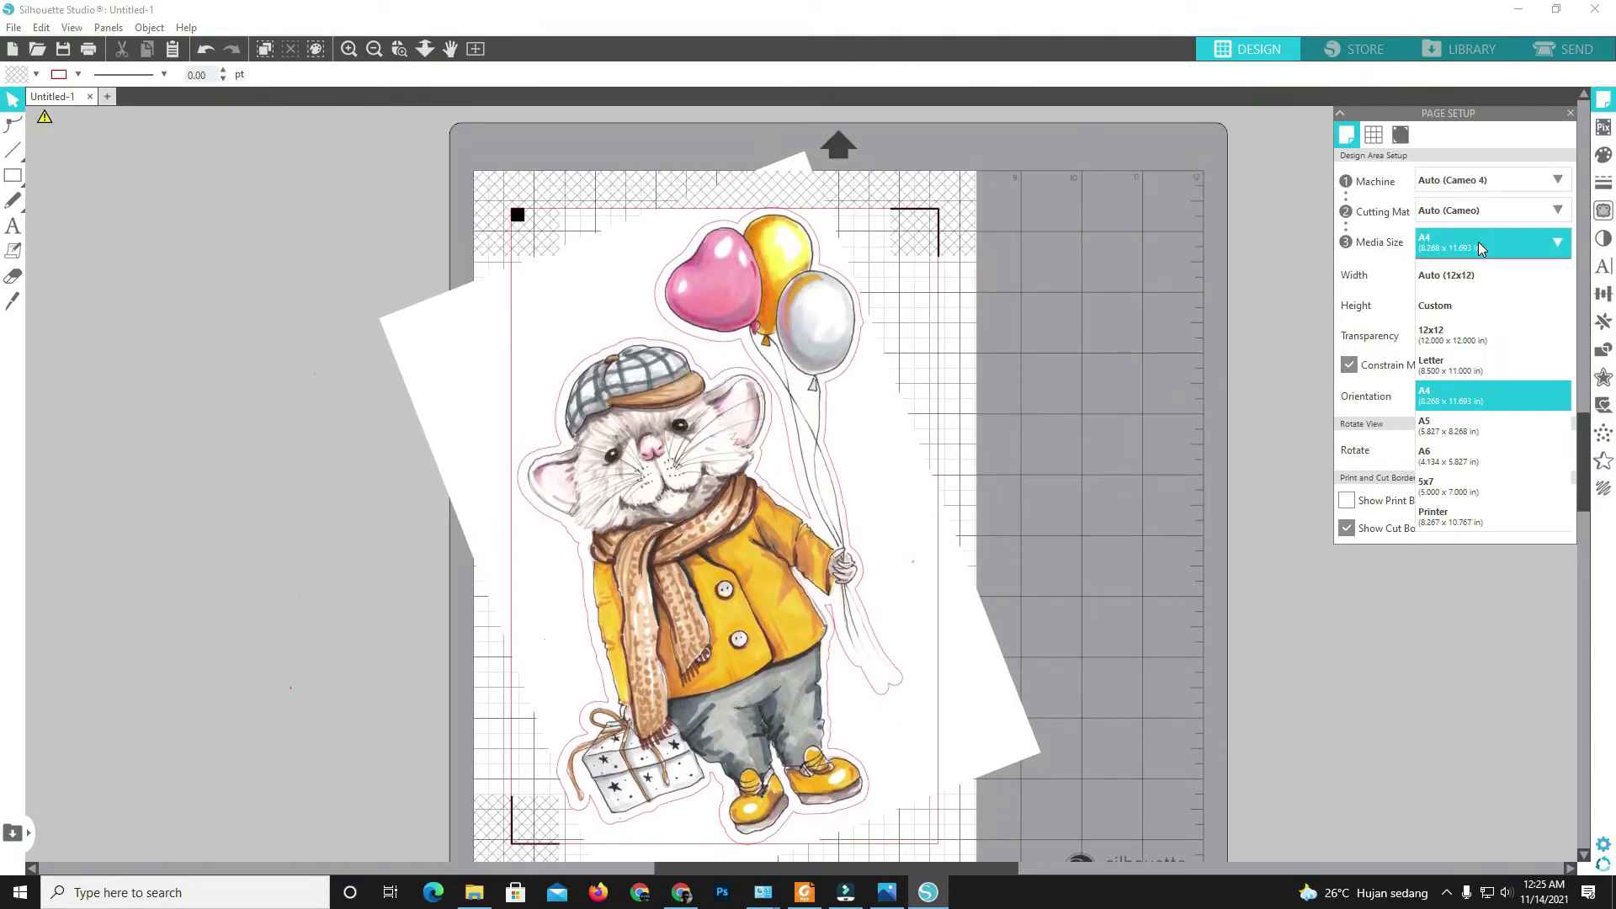
click(1480, 244)
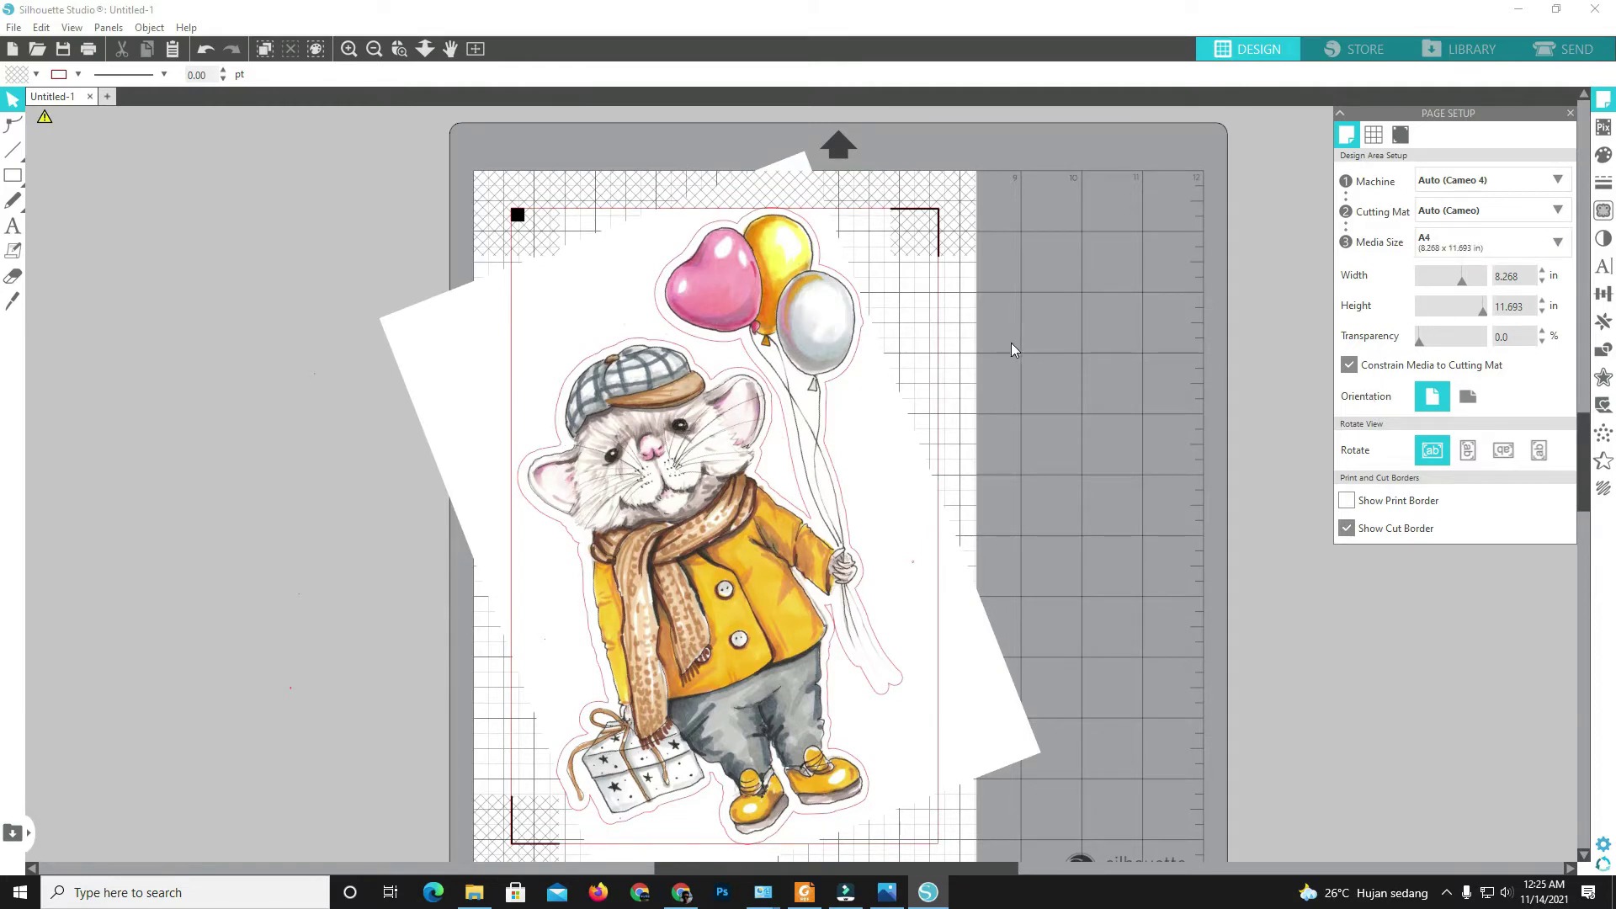
scroll(1007, 358, down, 1)
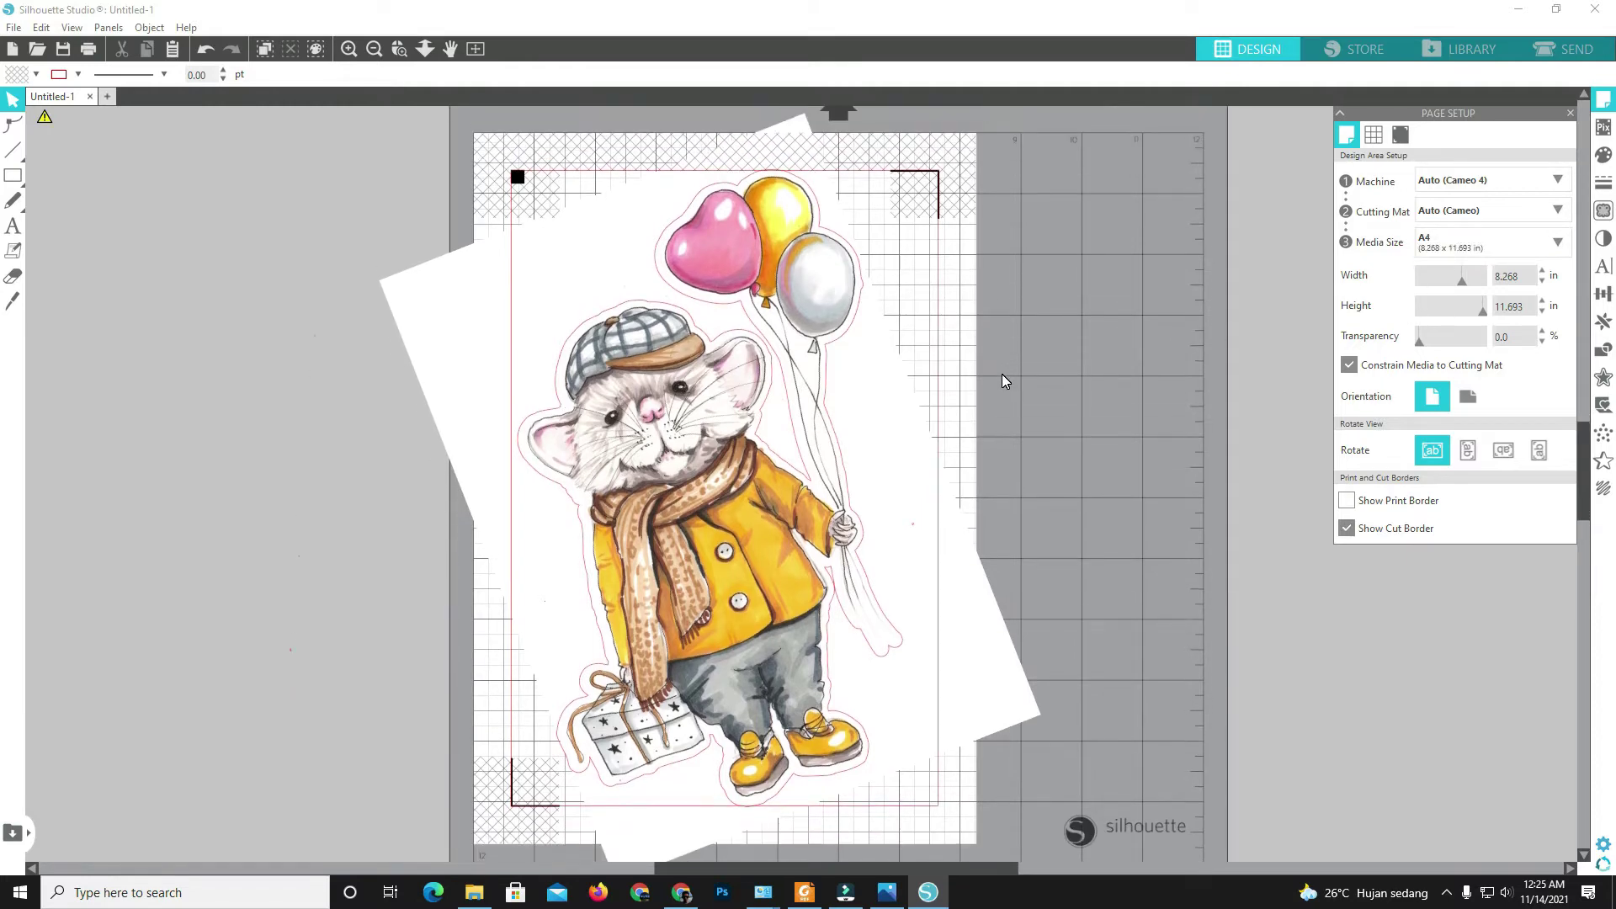
scroll(1001, 375, down, 3)
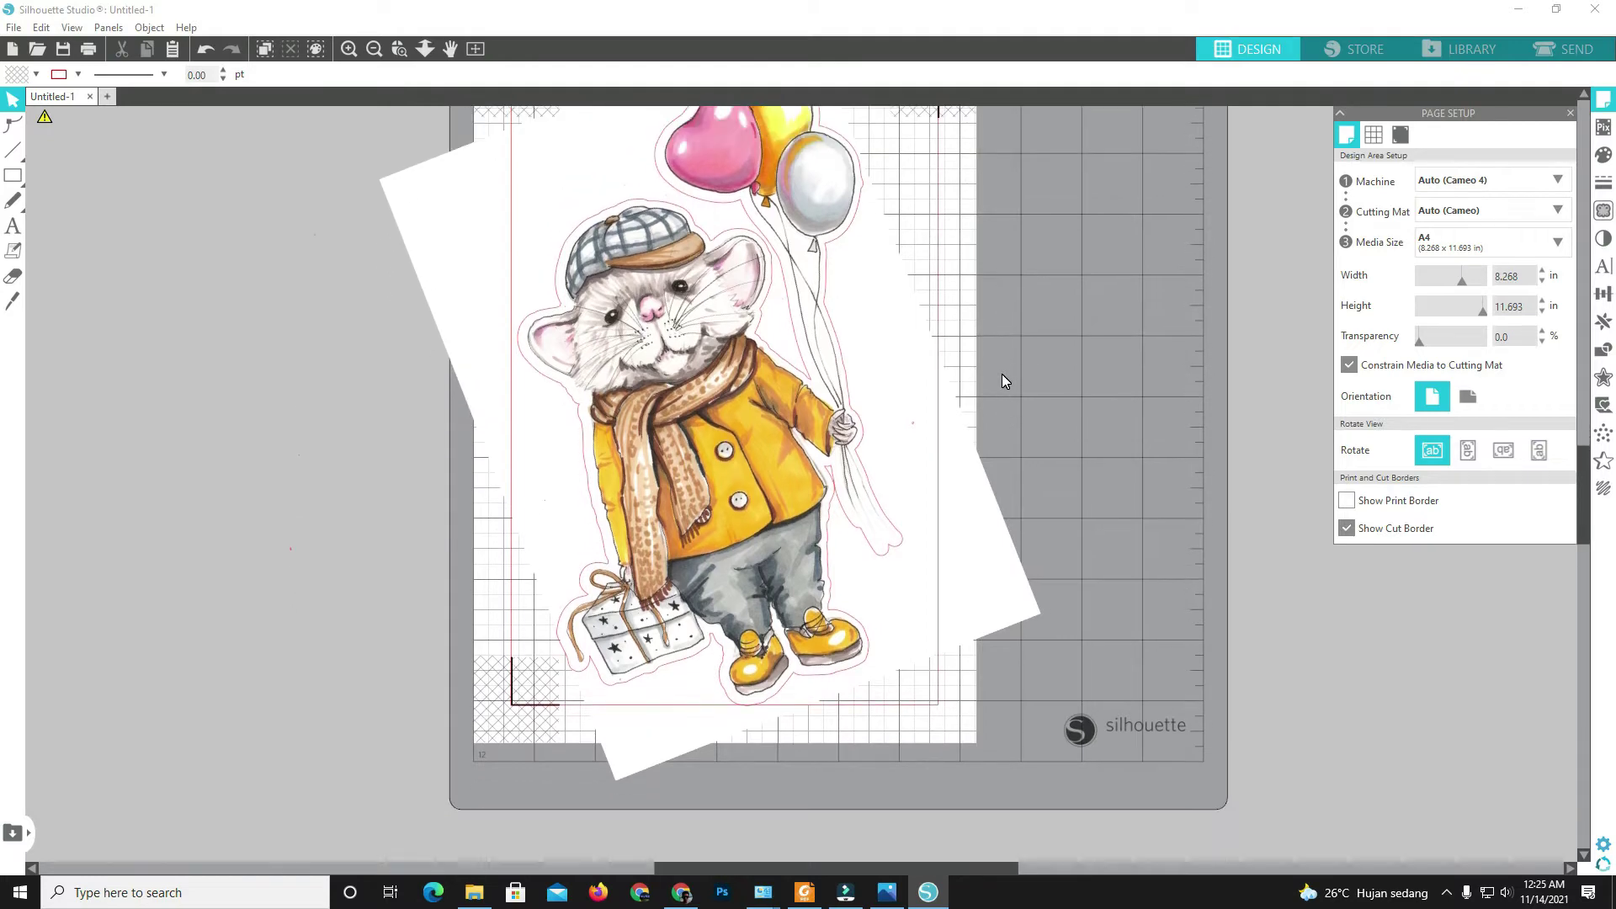
Open Print Preview and shrink it to show the whole page.
click(14, 27)
click(83, 290)
scroll(181, 505, down, 3)
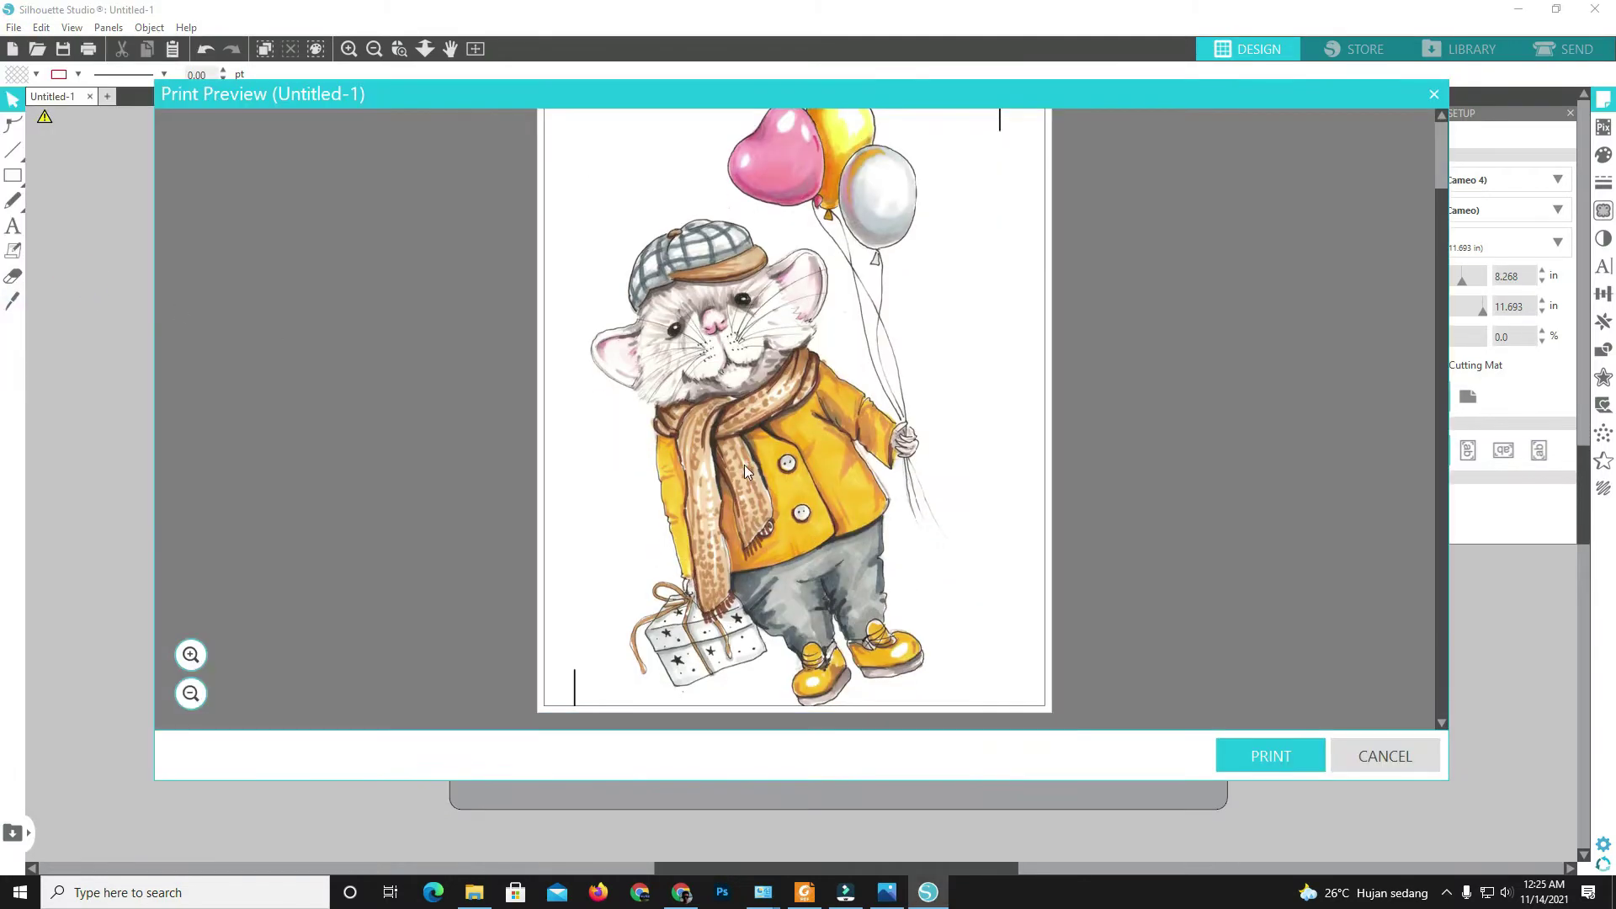
click(192, 694)
click(191, 694)
Set the printer to A4 210 x 297 mm, Epson Matte paper and High quality.
click(1268, 756)
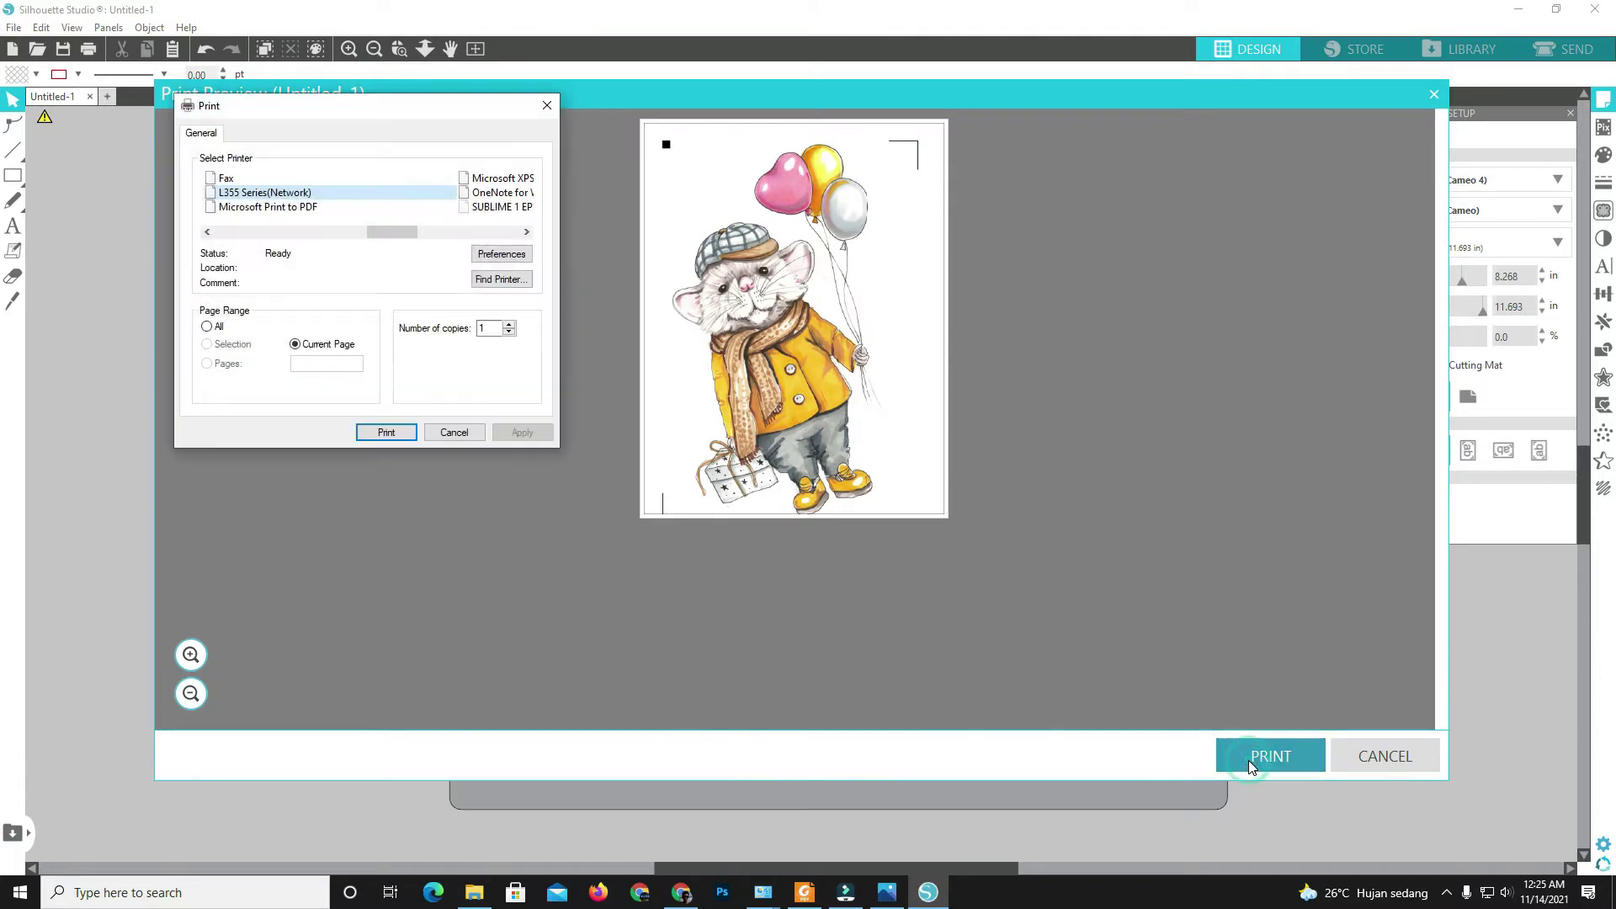
click(498, 252)
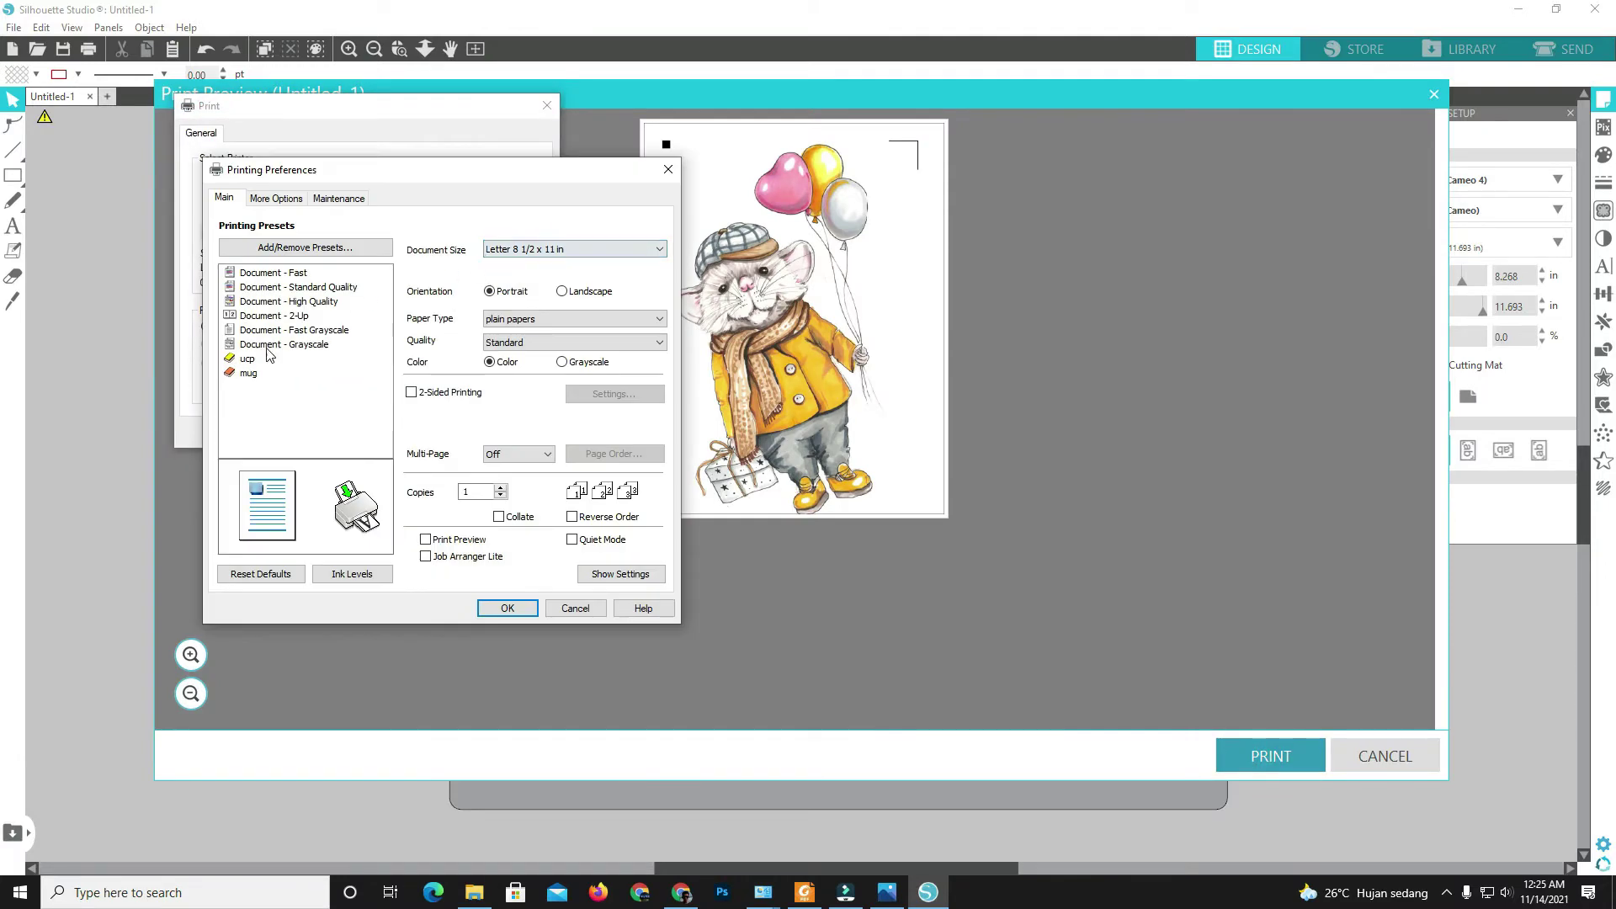
click(512, 253)
click(508, 266)
click(563, 319)
click(568, 341)
click(564, 367)
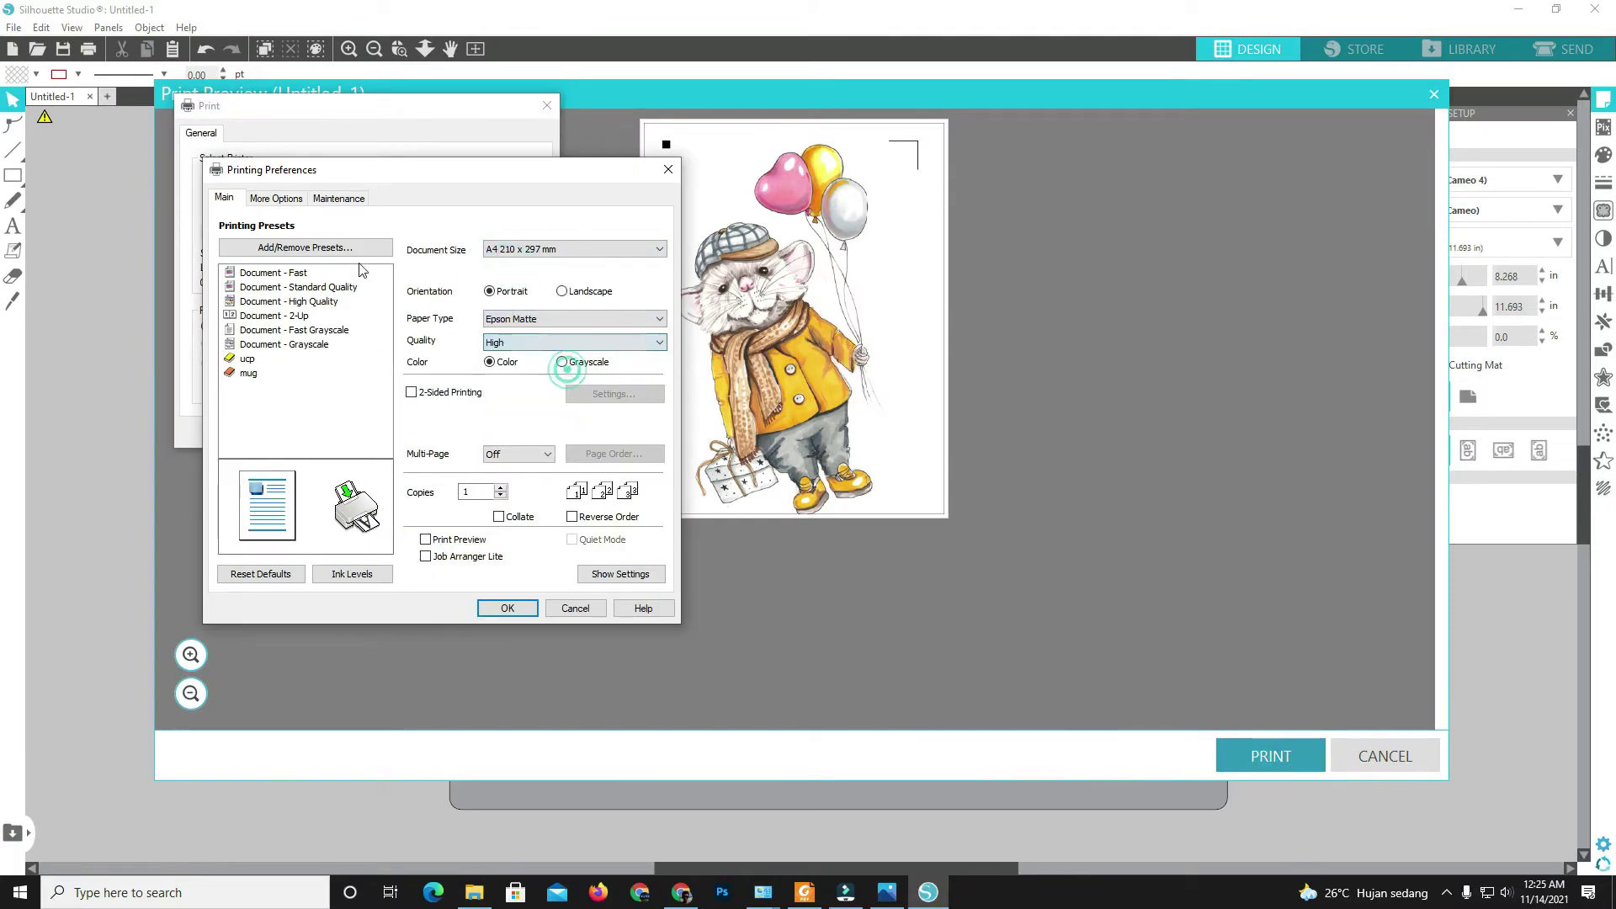
click(275, 198)
click(506, 609)
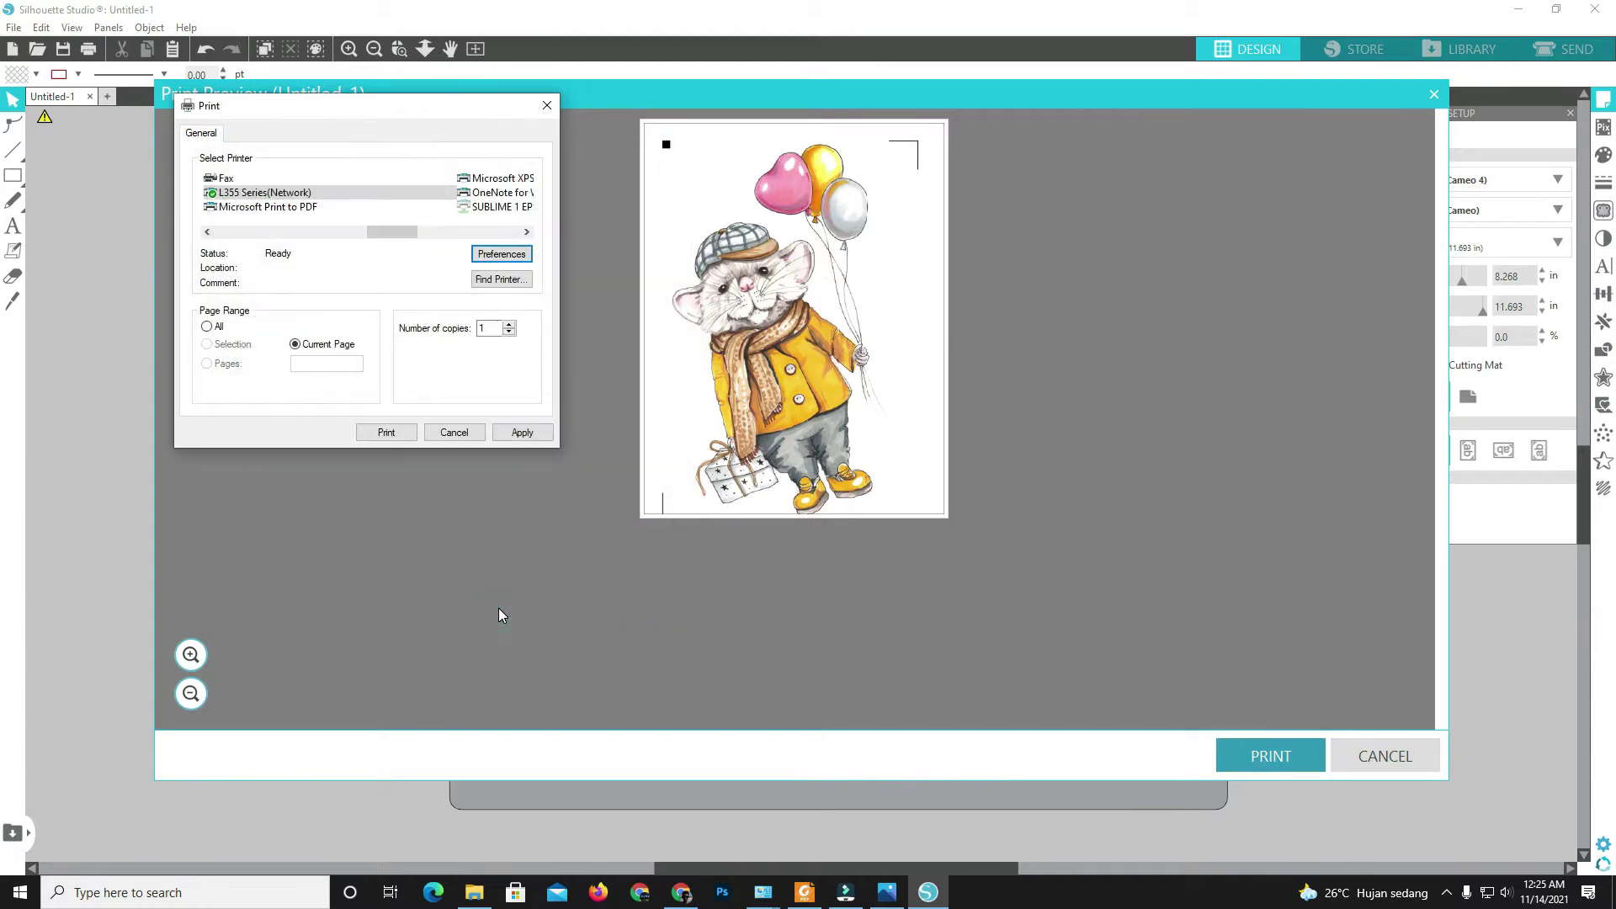
click(522, 433)
Reopen Print Preview and recheck the printer preferences so the Print dialog is ready.
click(455, 432)
click(1385, 756)
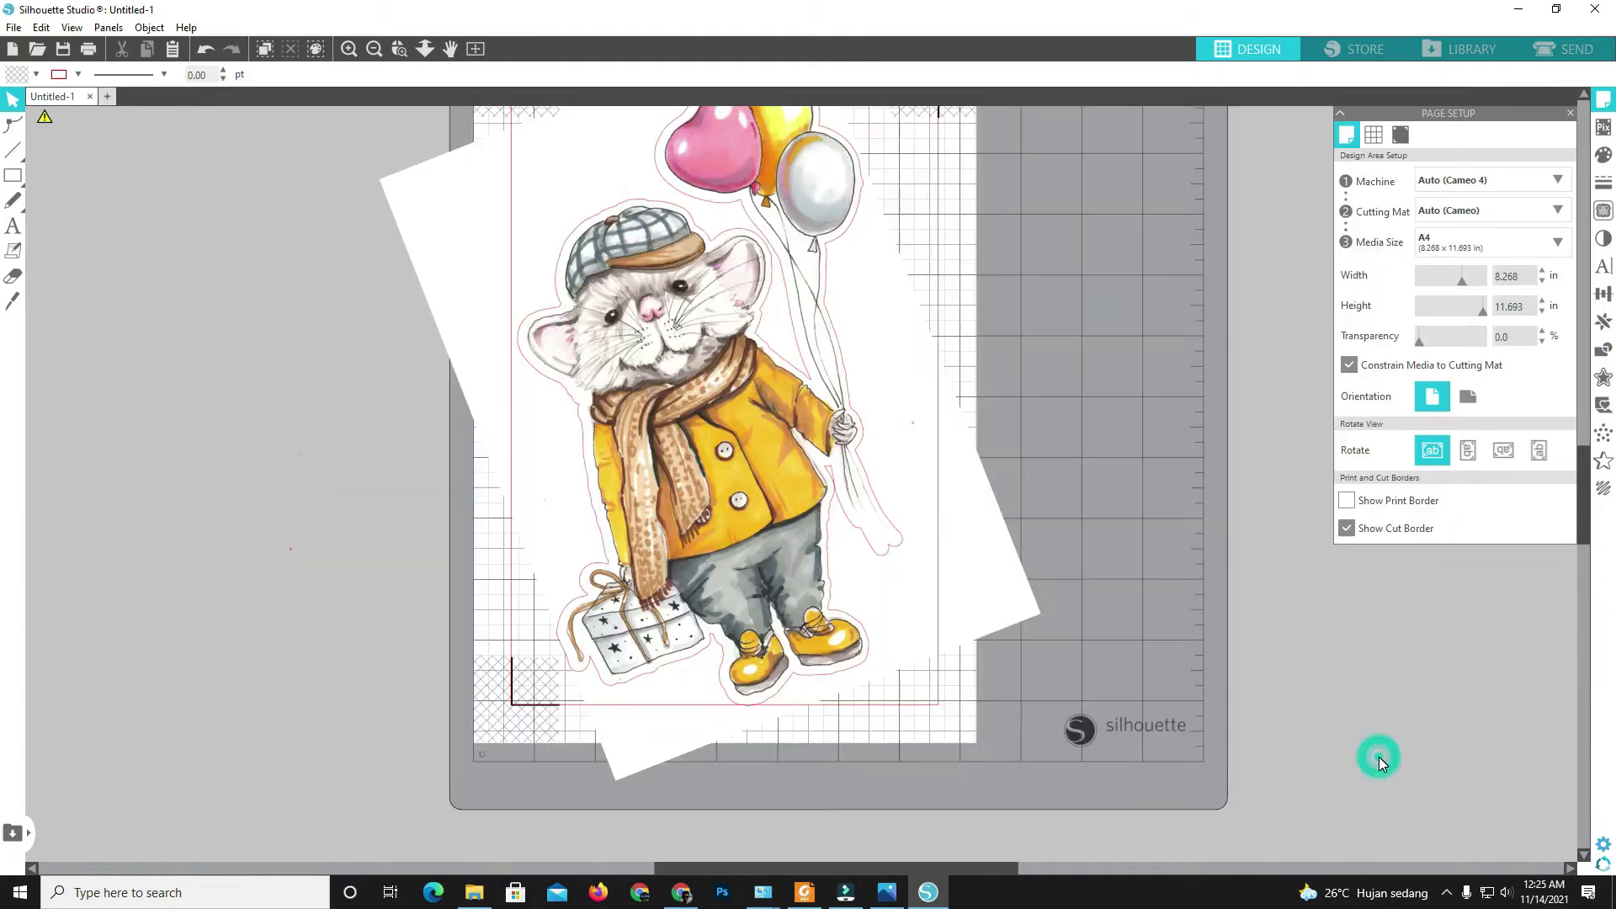
click(15, 27)
click(75, 295)
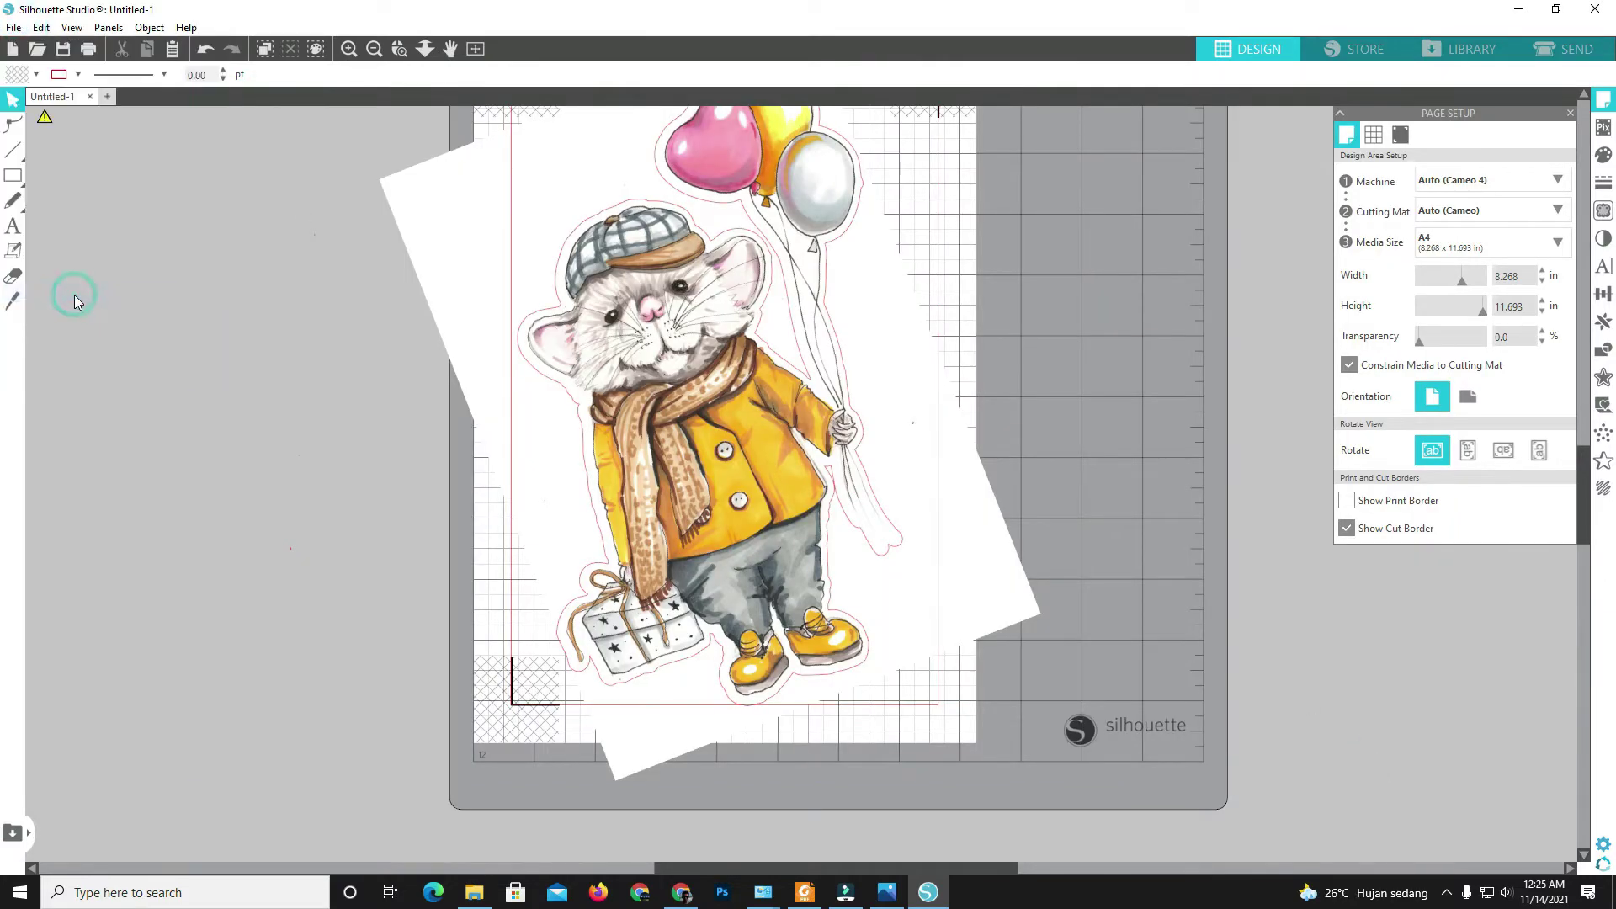
scroll(800, 481, up, 3)
scroll(801, 482, down, 3)
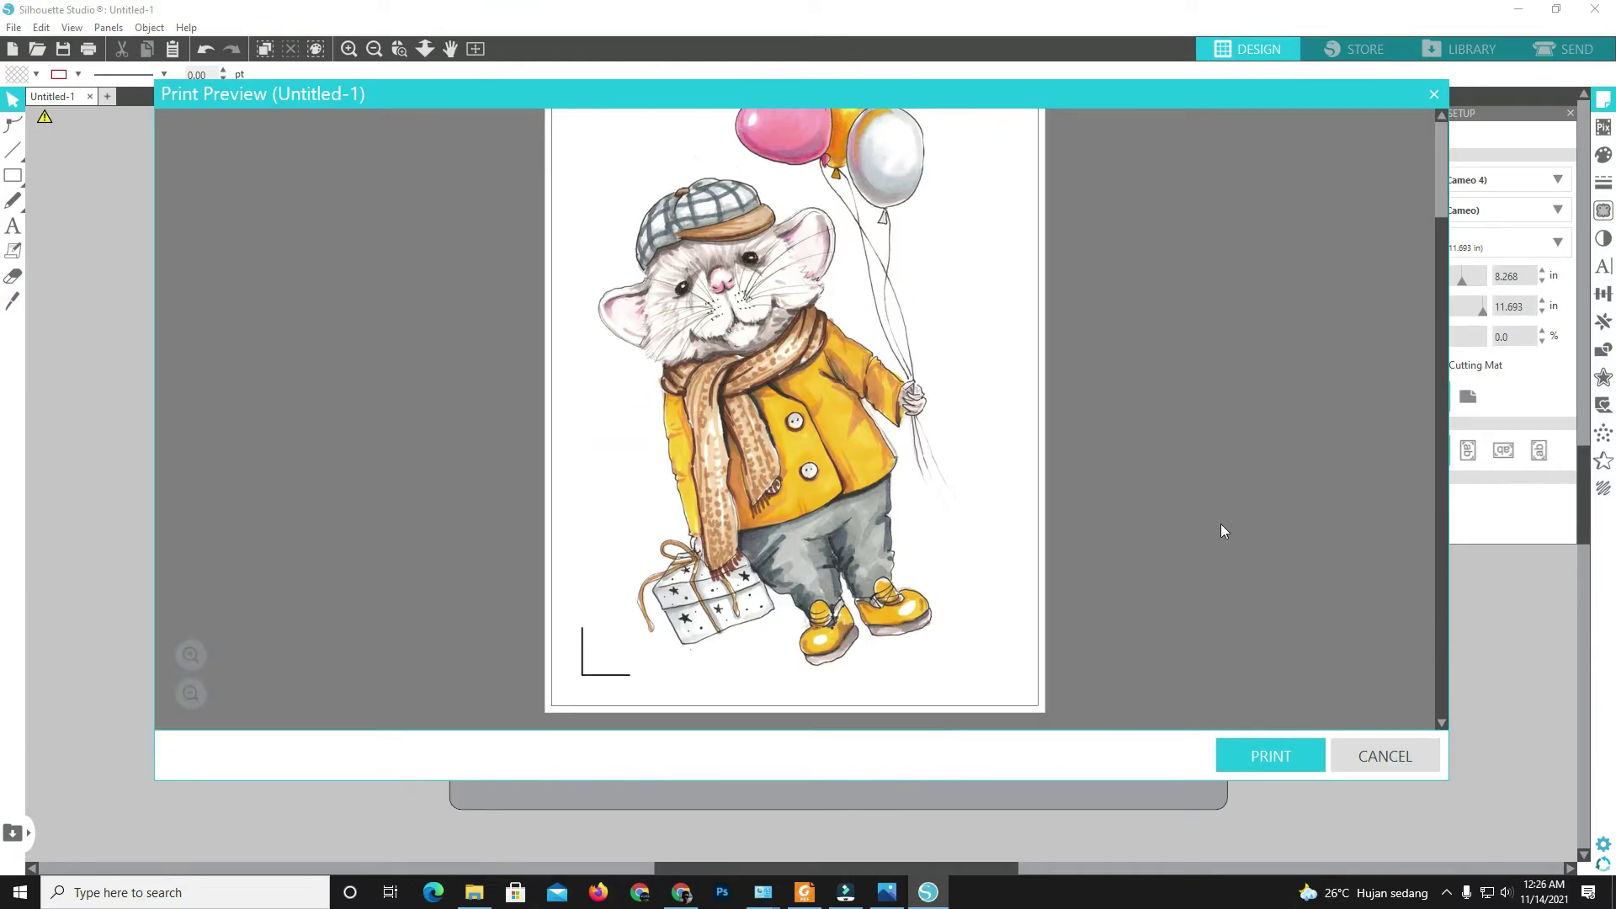
scroll(759, 498, up, 3)
scroll(760, 502, down, 3)
click(1270, 756)
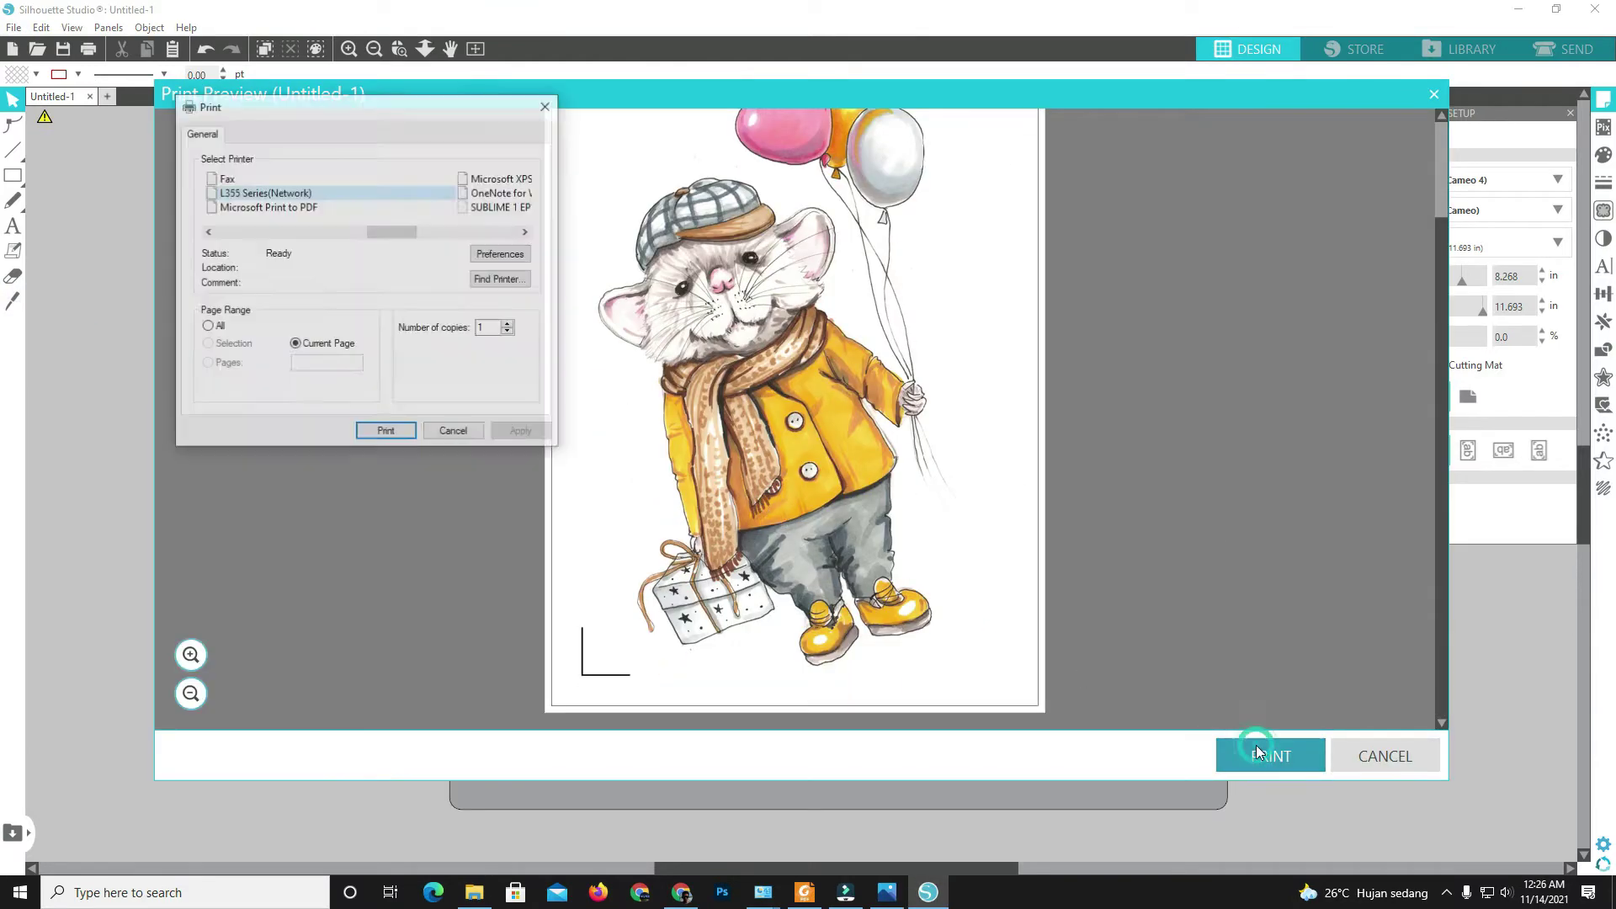
click(508, 350)
click(278, 199)
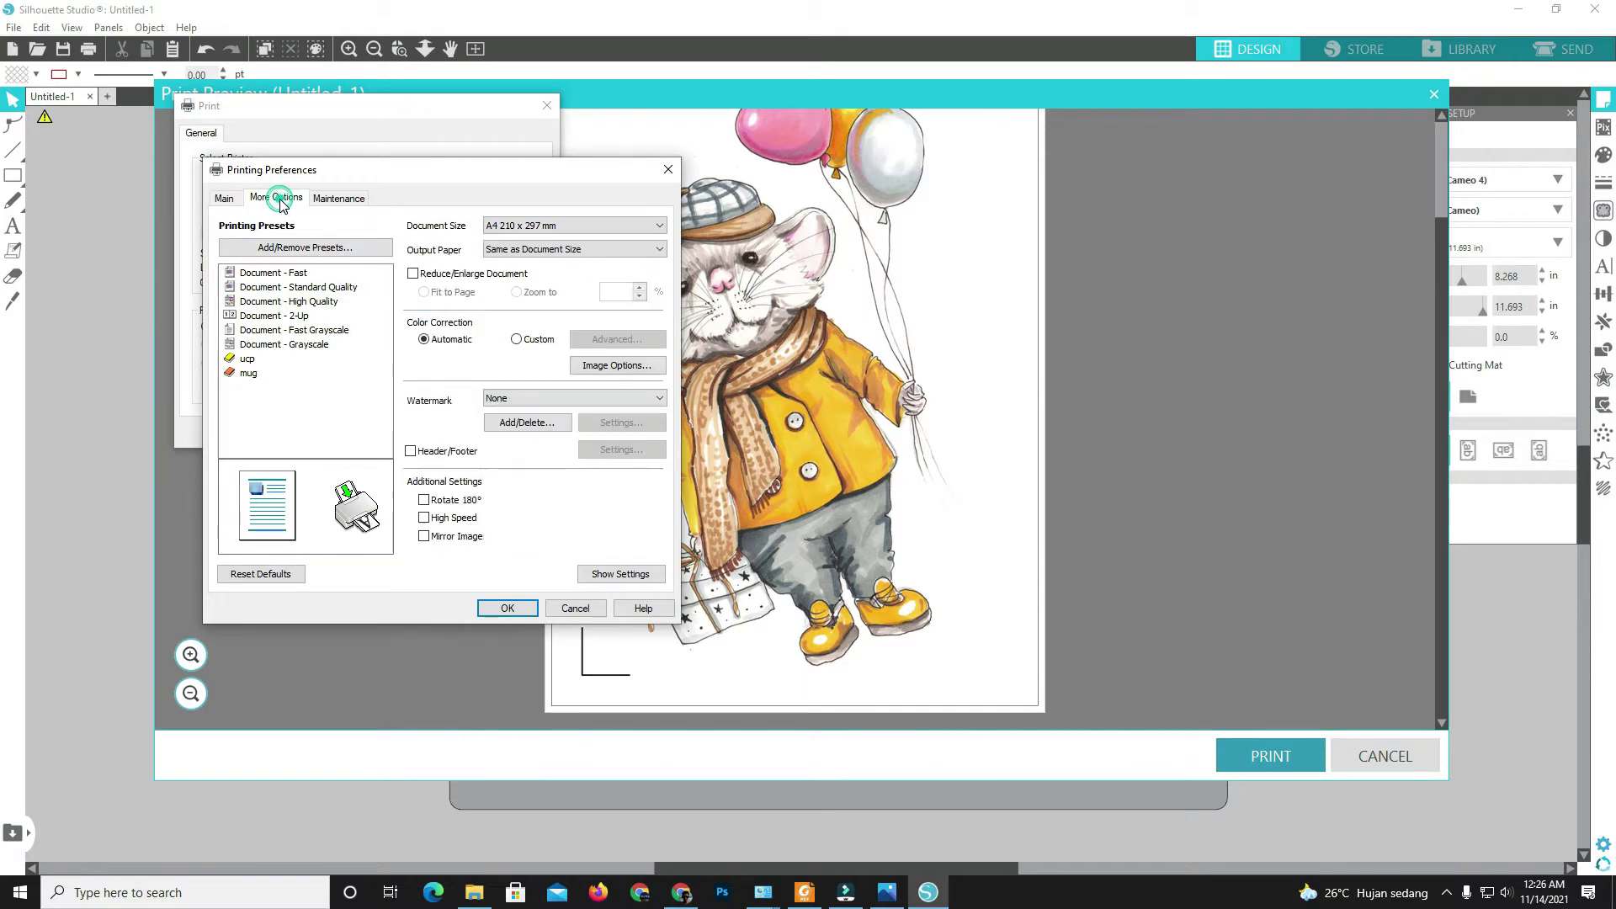
click(535, 606)
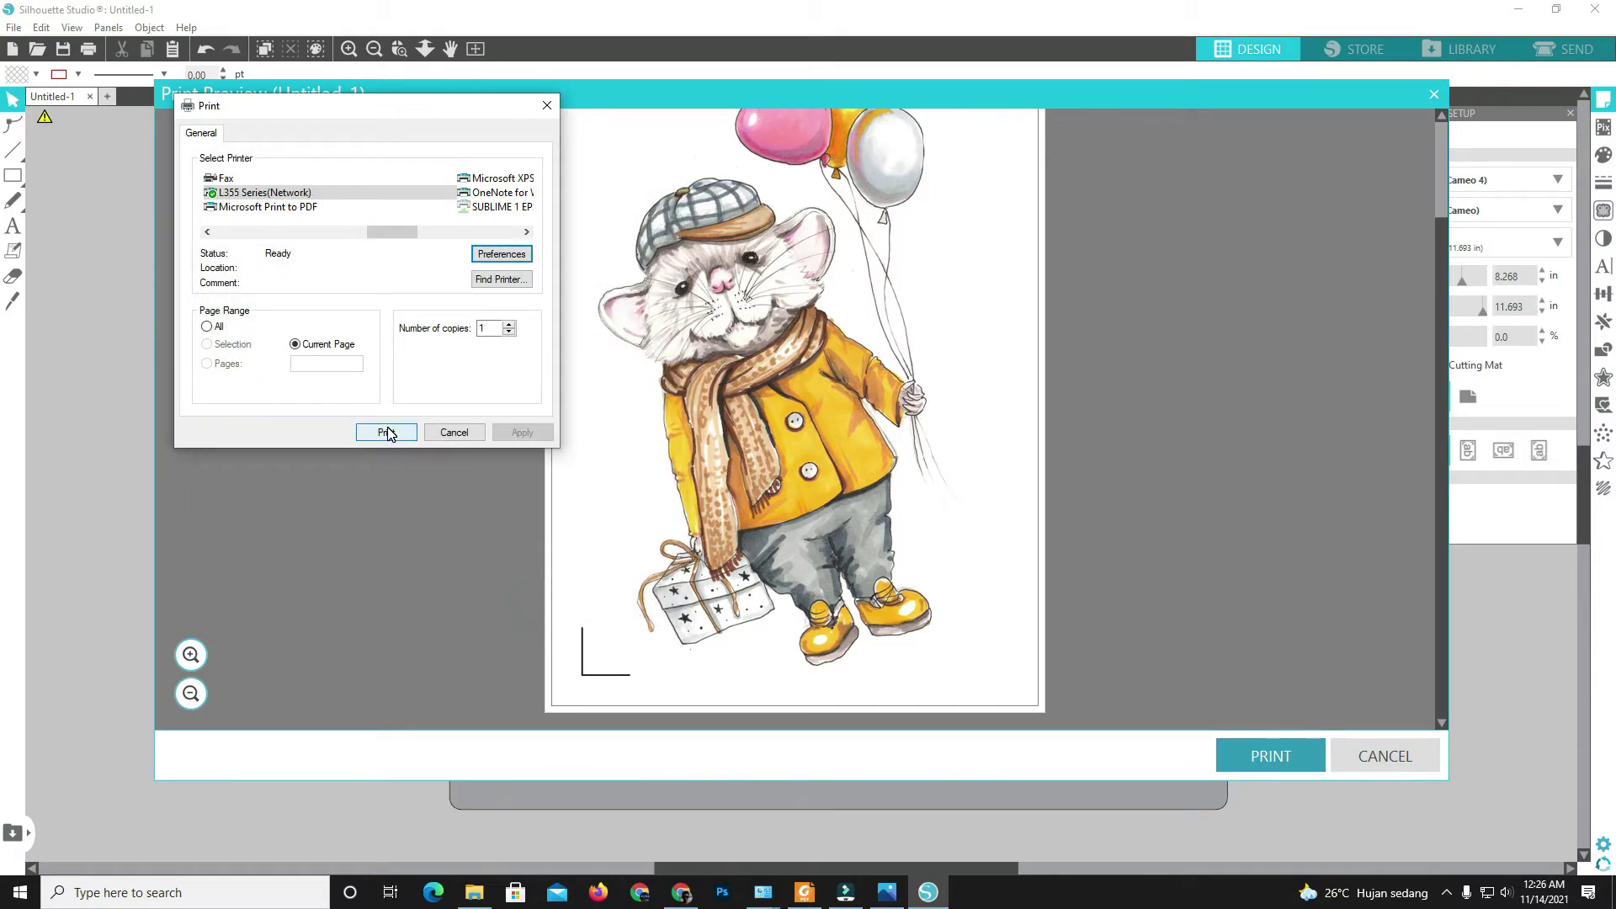